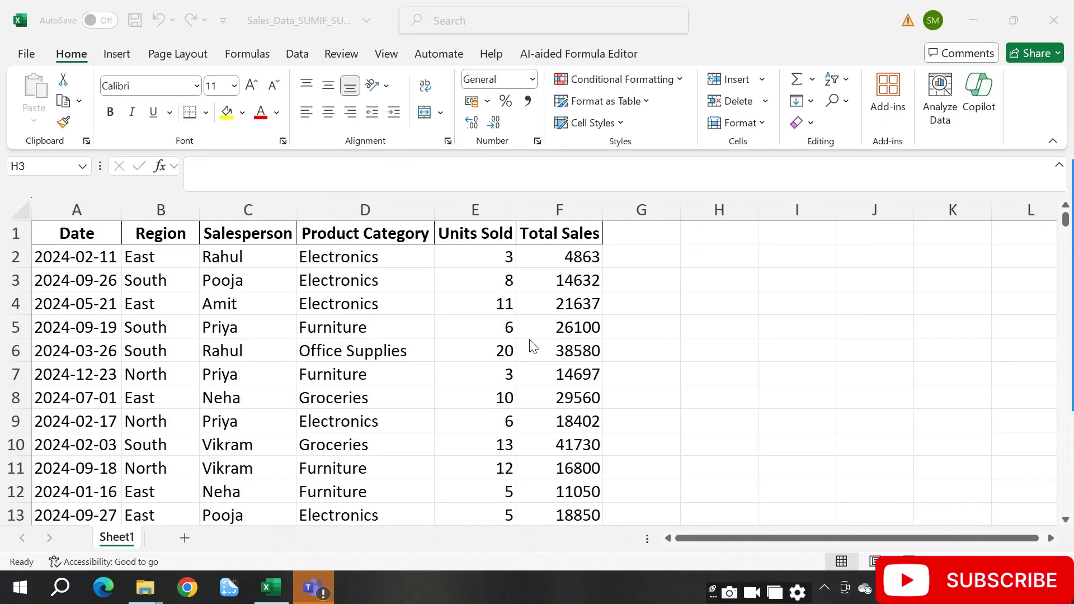
Look through the sales table's region, salesperson, product category and total sales data, ending on the empty cell G2
left_click(289, 392)
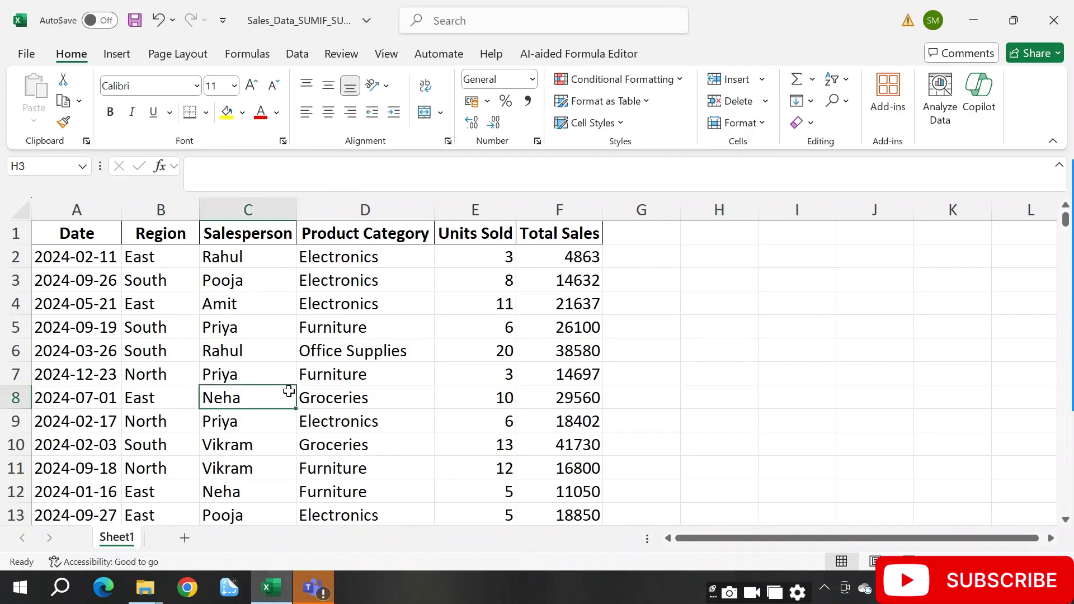
left_click(391, 352)
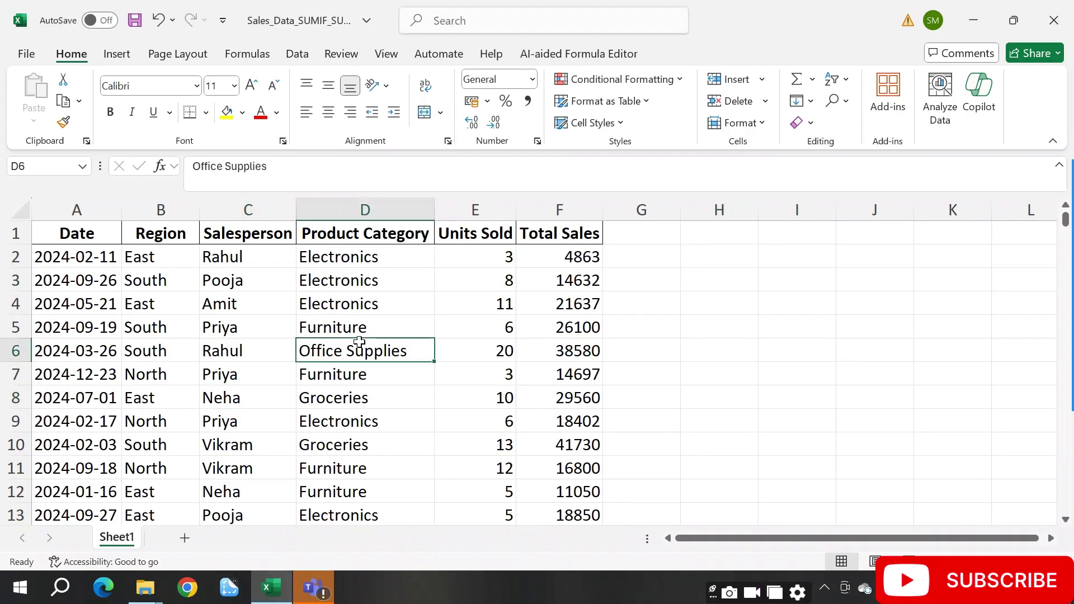
left_click(164, 273)
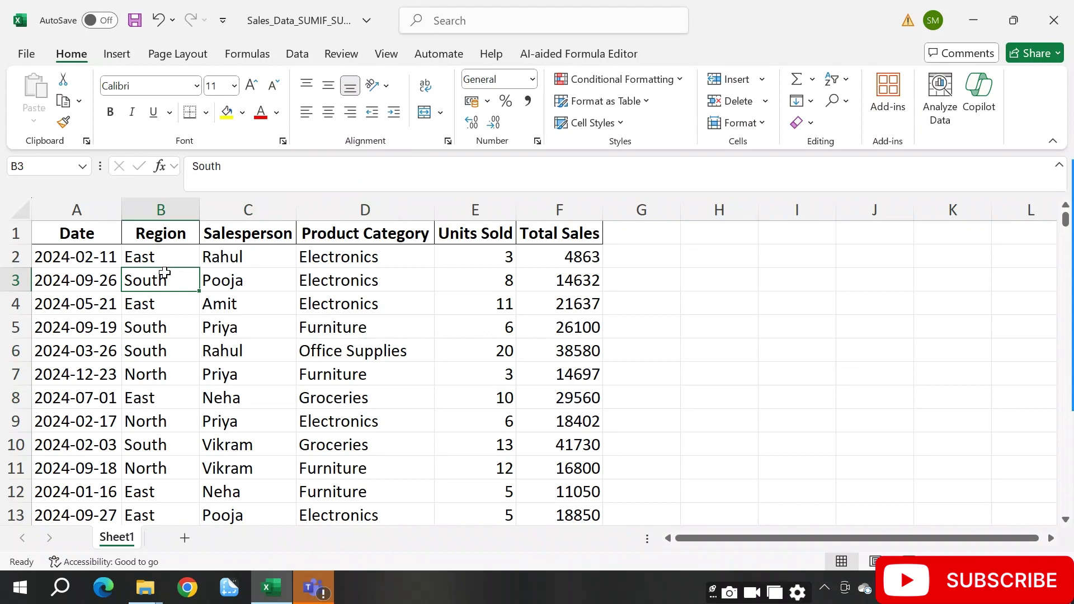
scroll(235, 319, "down", 13)
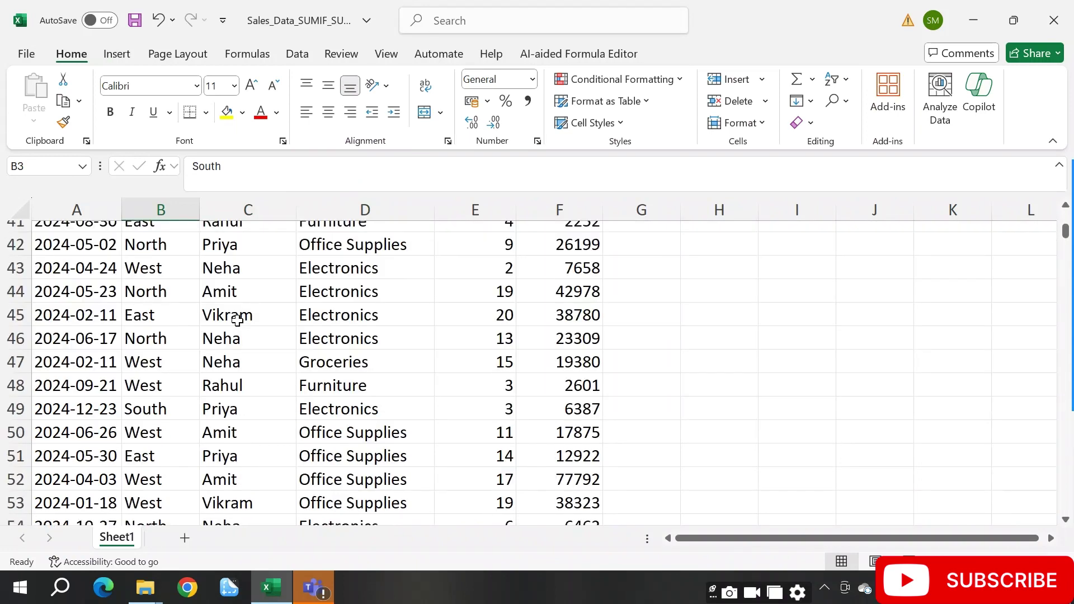
scroll(224, 316, "up", 13)
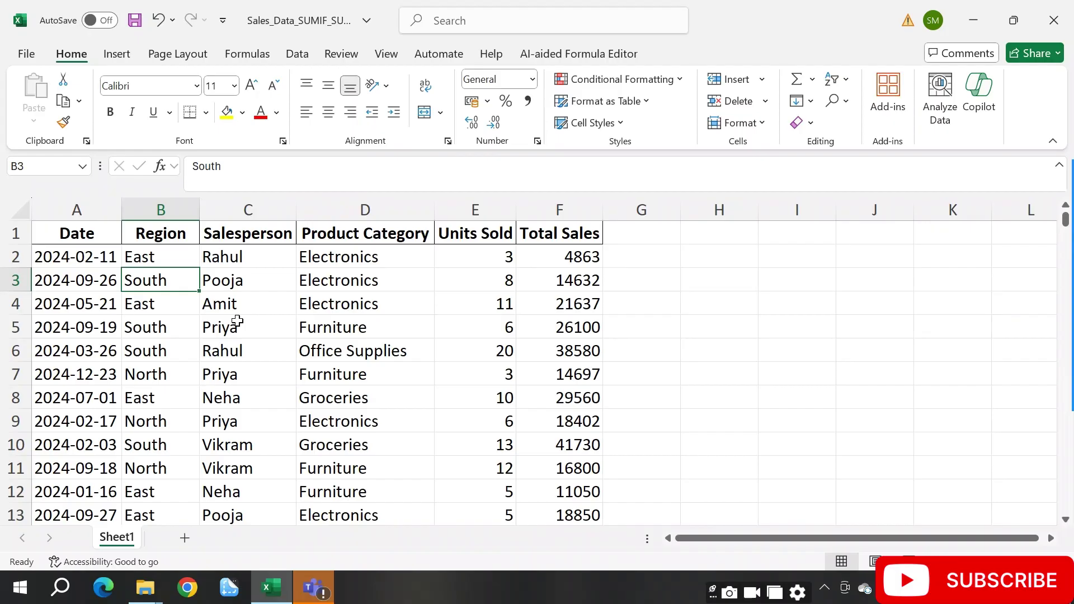
left_click(353, 307)
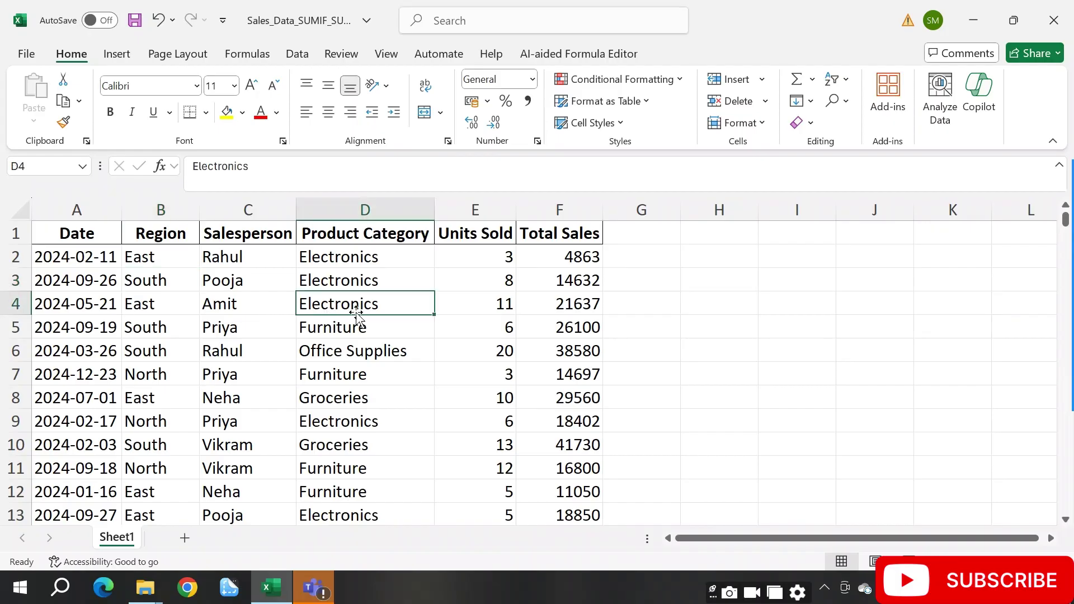
left_click(559, 367)
left_click(635, 290)
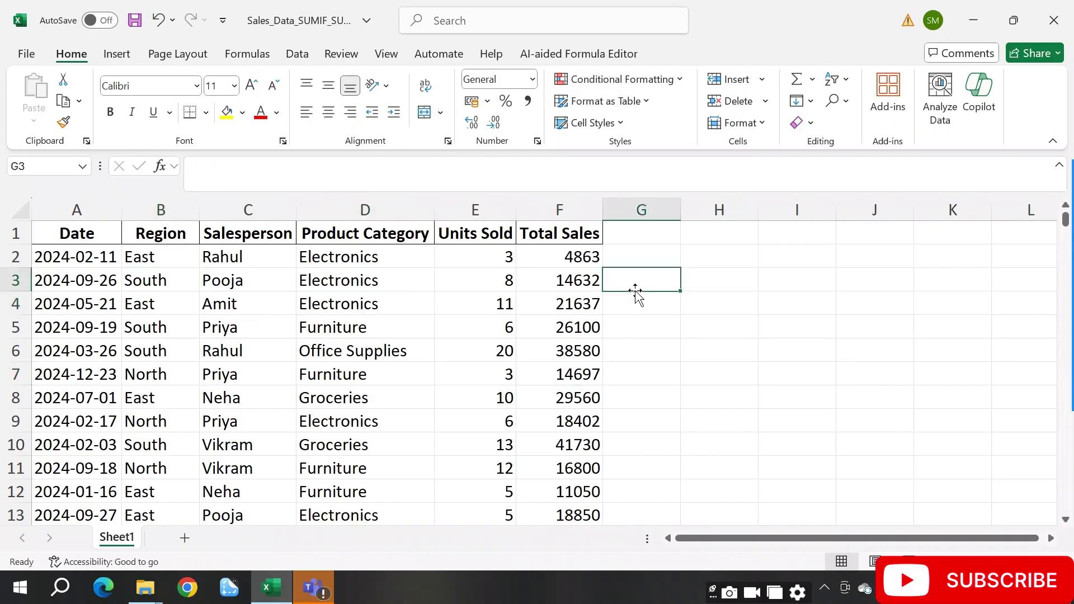
key("Right")
key("Up")
key("Left")
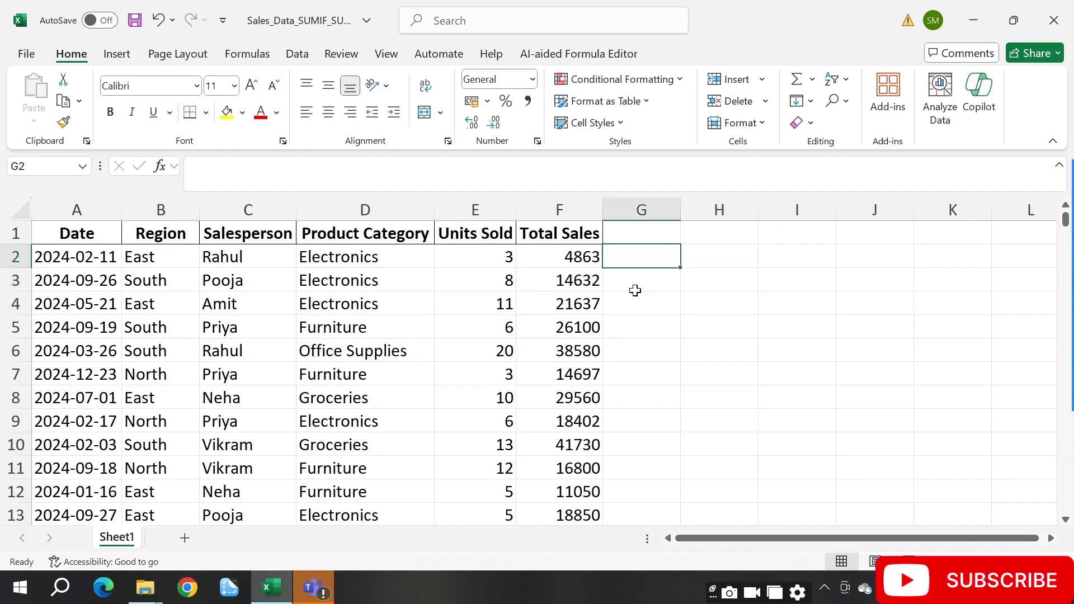
key("F2")
type("aumid")
left_click(664, 295)
left_click(668, 237)
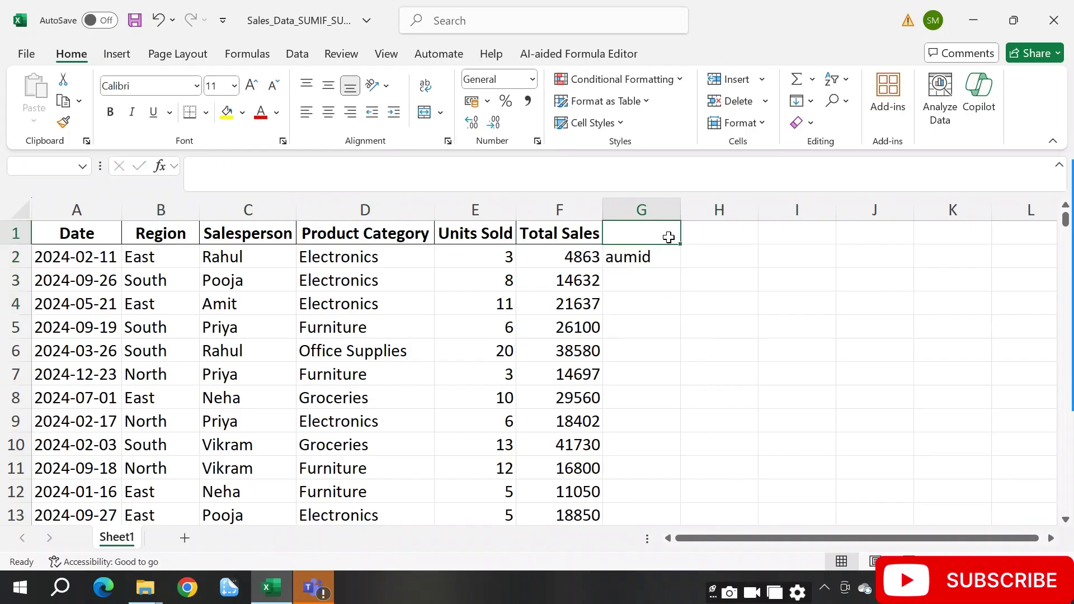
key("Down")
key("BackSpace")
type("aum")
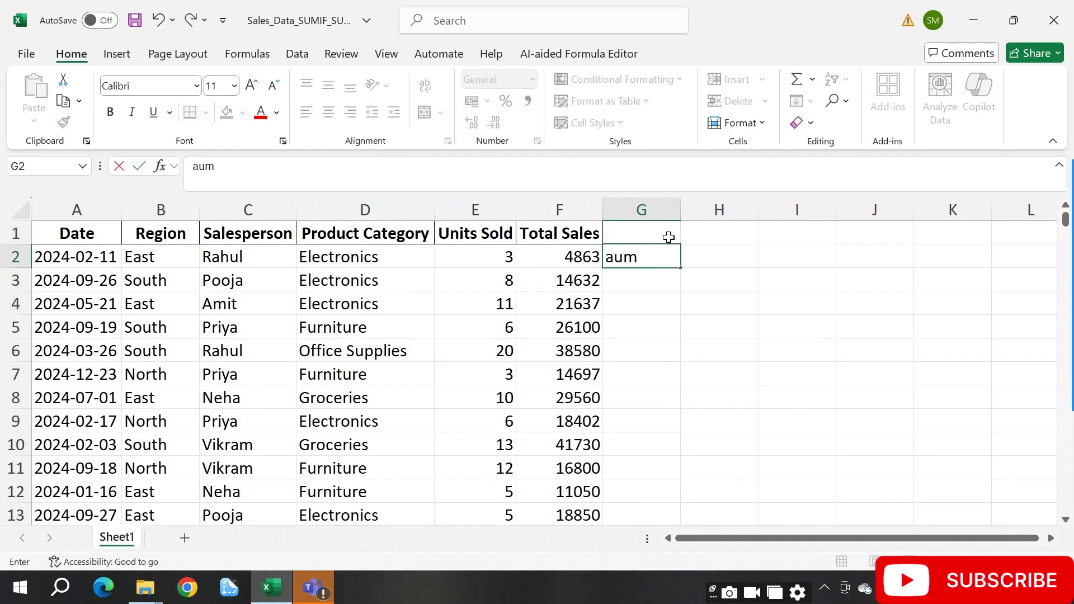
key("BackSpace")
key("BackSpace")
key("BackSpace")
Enter the heading SUMIF in cell G2 and make it bold
type("SUMIF")
key("Return")
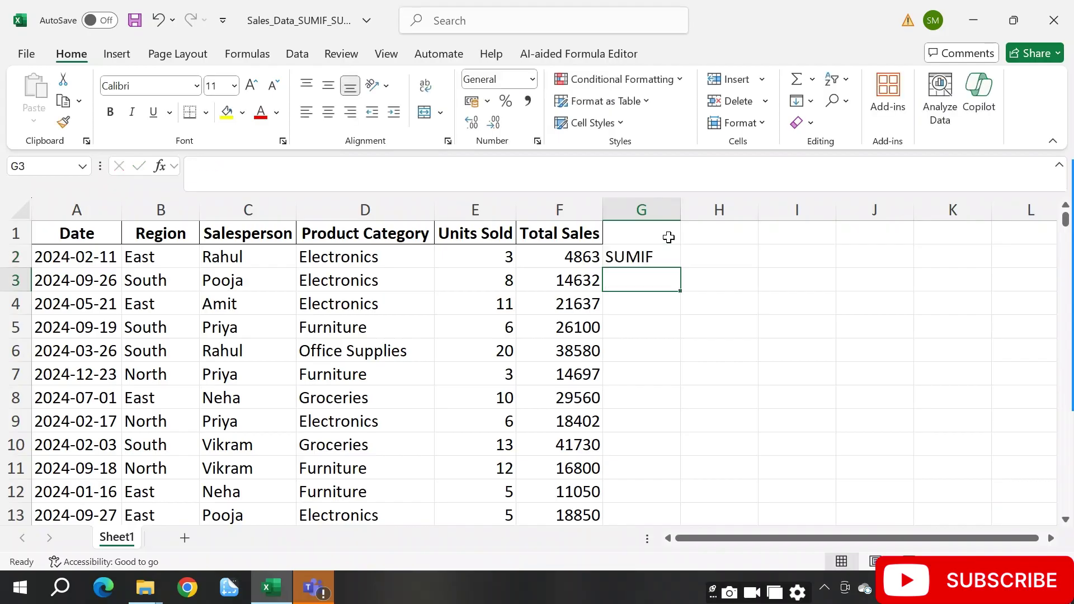
key("Up")
key("ctrl+b")
Total the North region's sales in cell G3 with the formula =SUMIF(B:B,"North",F:F)
key("Down")
type("=")
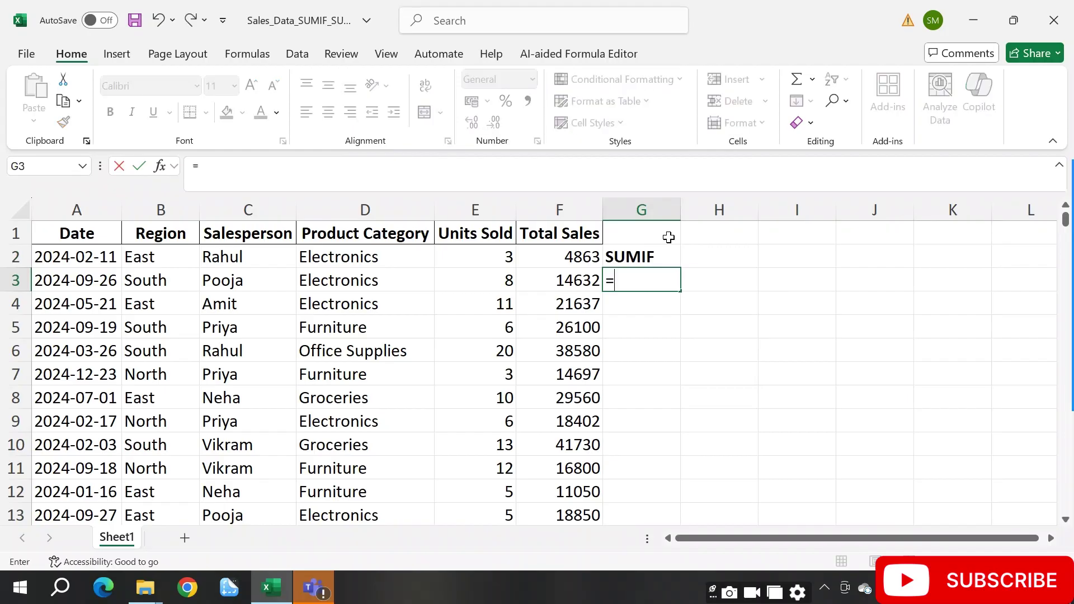
type("SUMIF(")
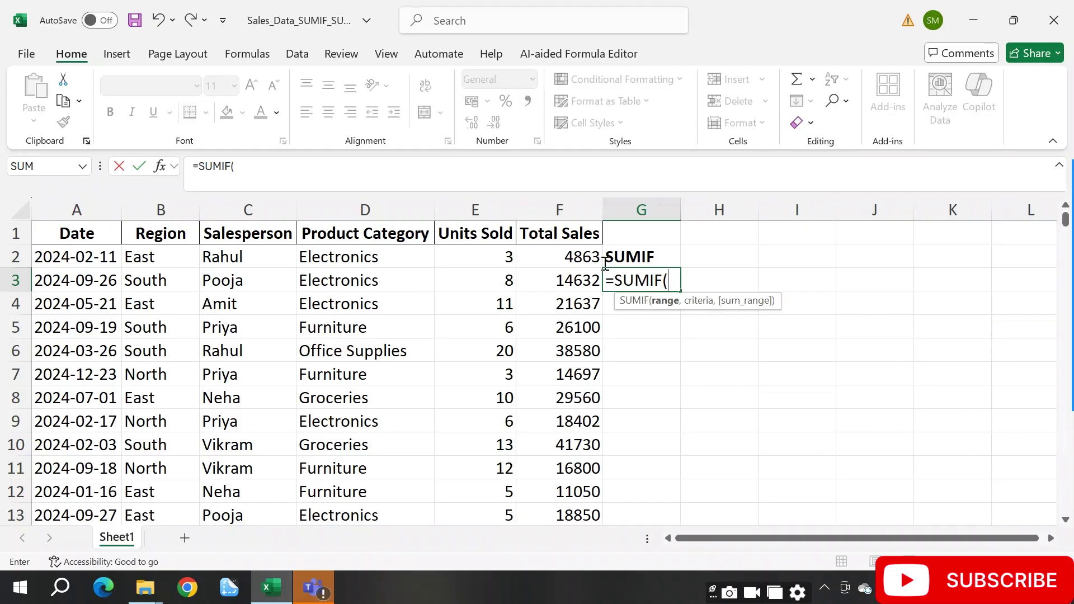
left_click(146, 211)
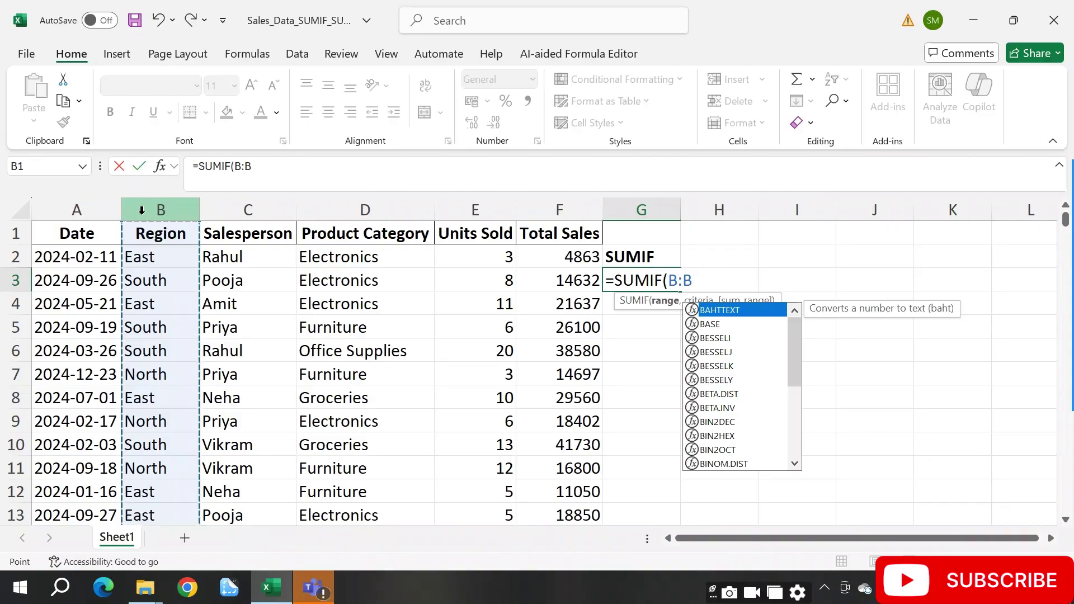
type(",")
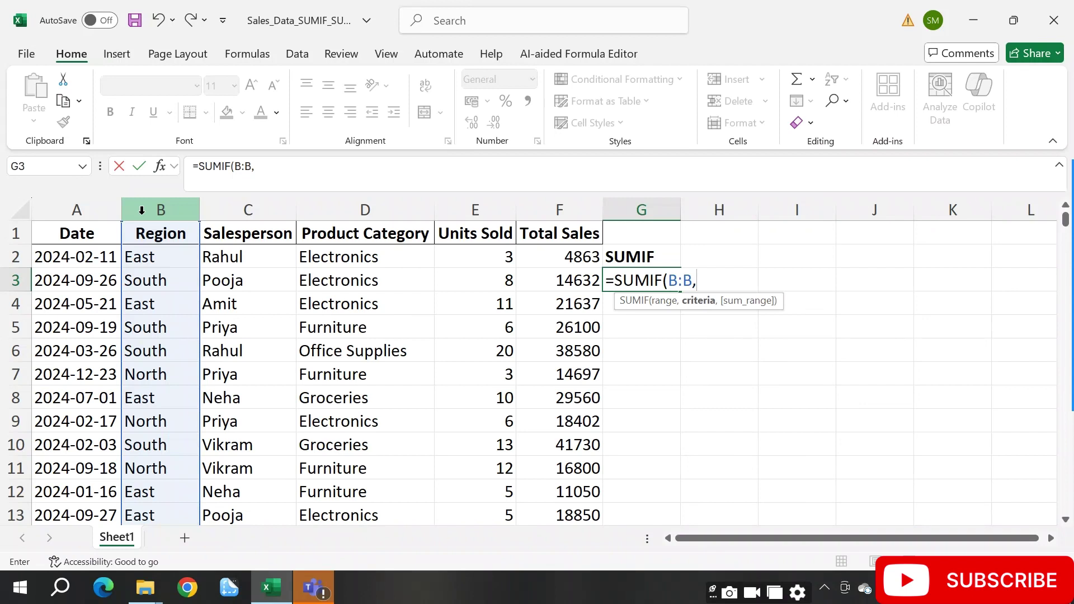
type("\"N")
key("BackSpace")
type("N")
key("BackSpace")
type("North\"")
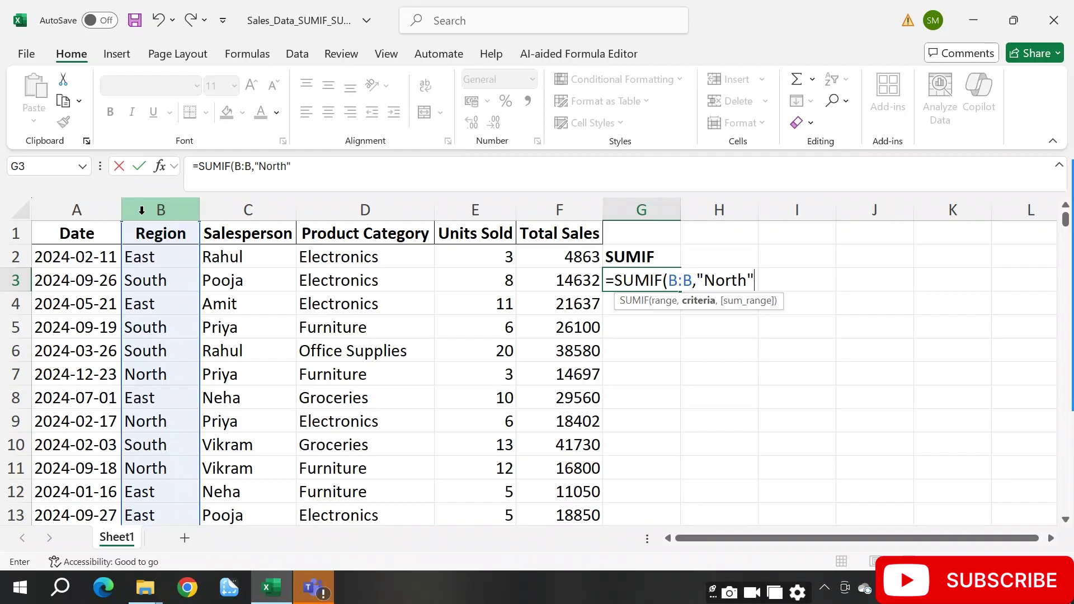
type(",")
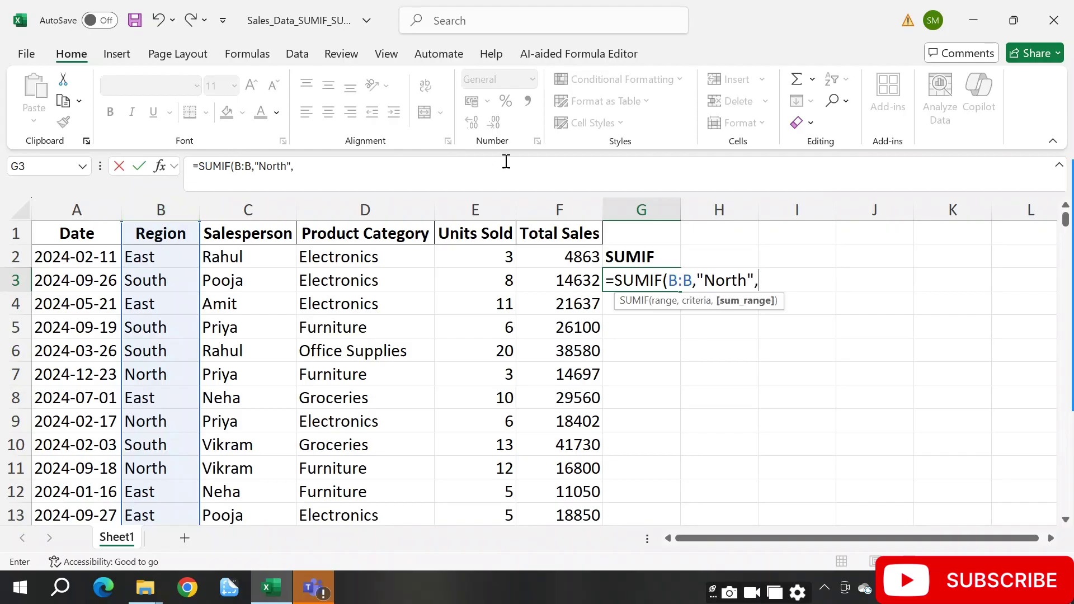
left_click(562, 202)
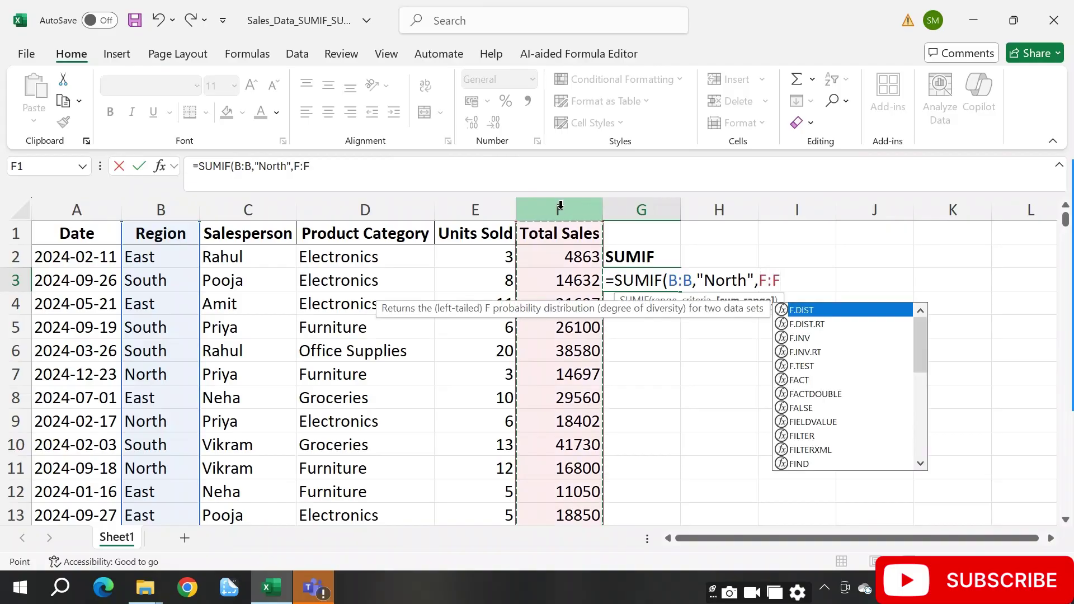
type(")")
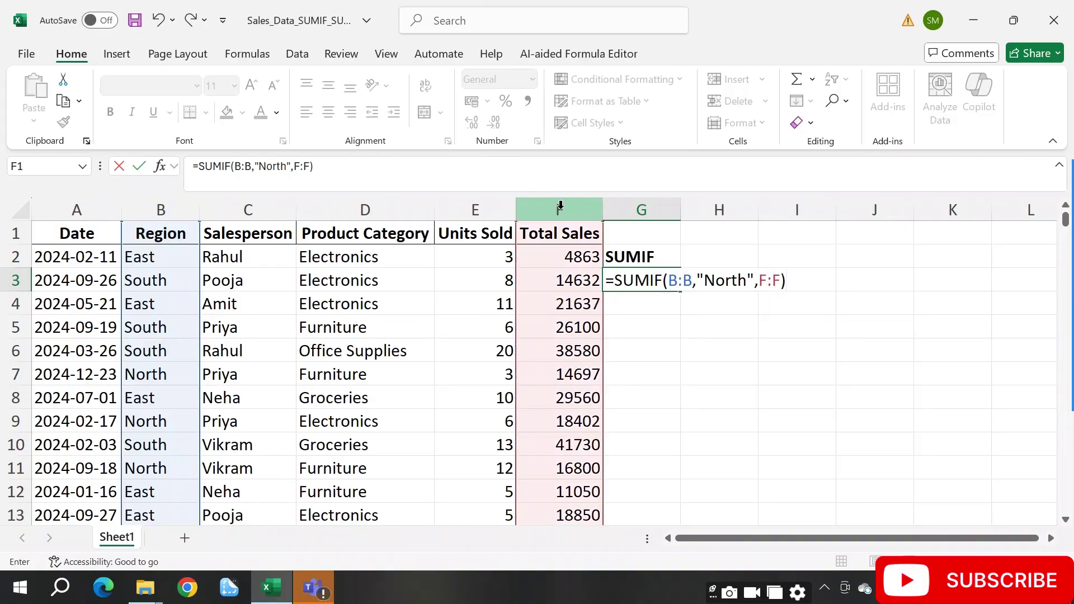
key("ctrl+Return")
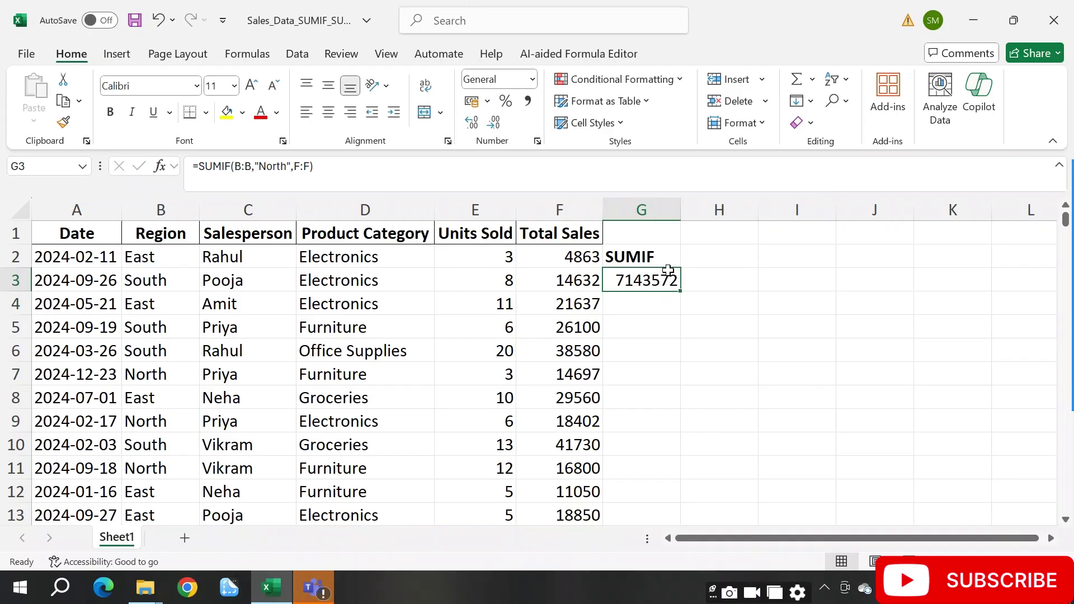
Label the North region total by entering "north sales" in cell H3
double_click(697, 282)
type("no")
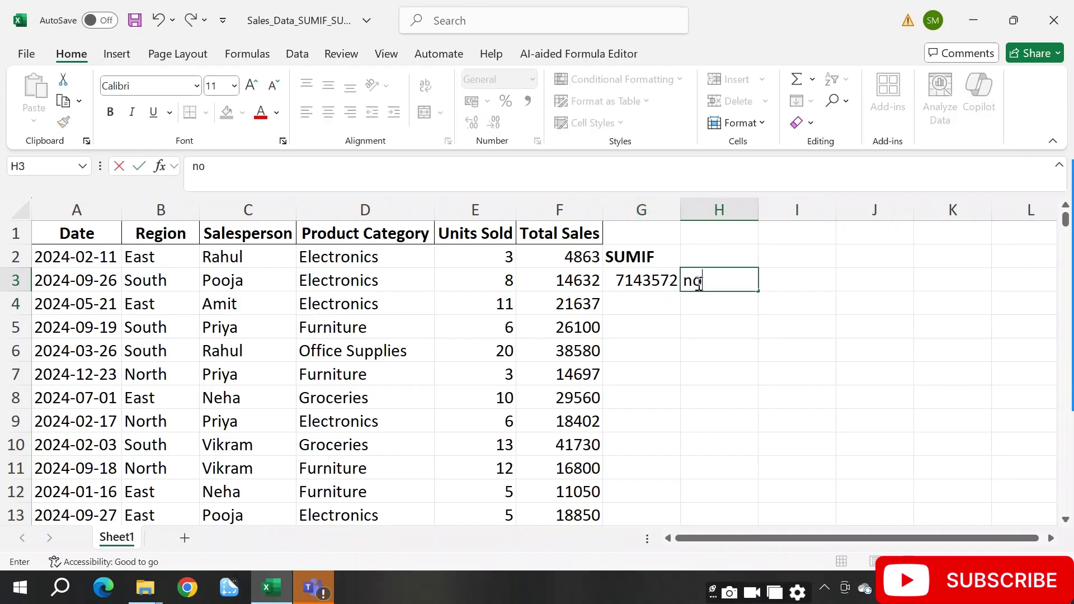
type("rth sales")
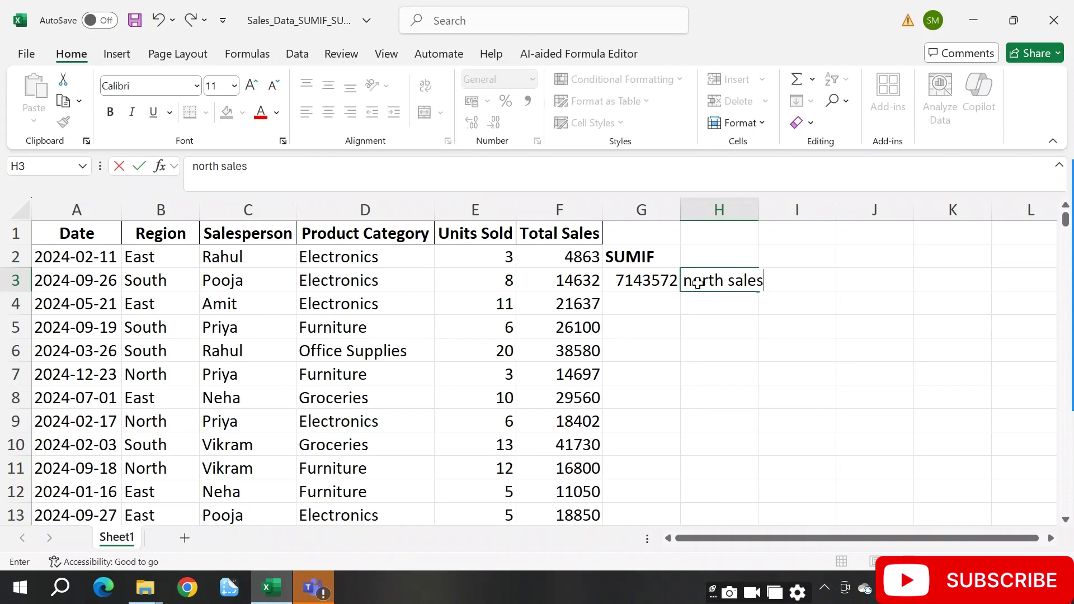
key("Return")
Total the Electronics category's sales in cell G4 with the formula =SUMIF(D:D,"Electronics",F:F)
key("Left")
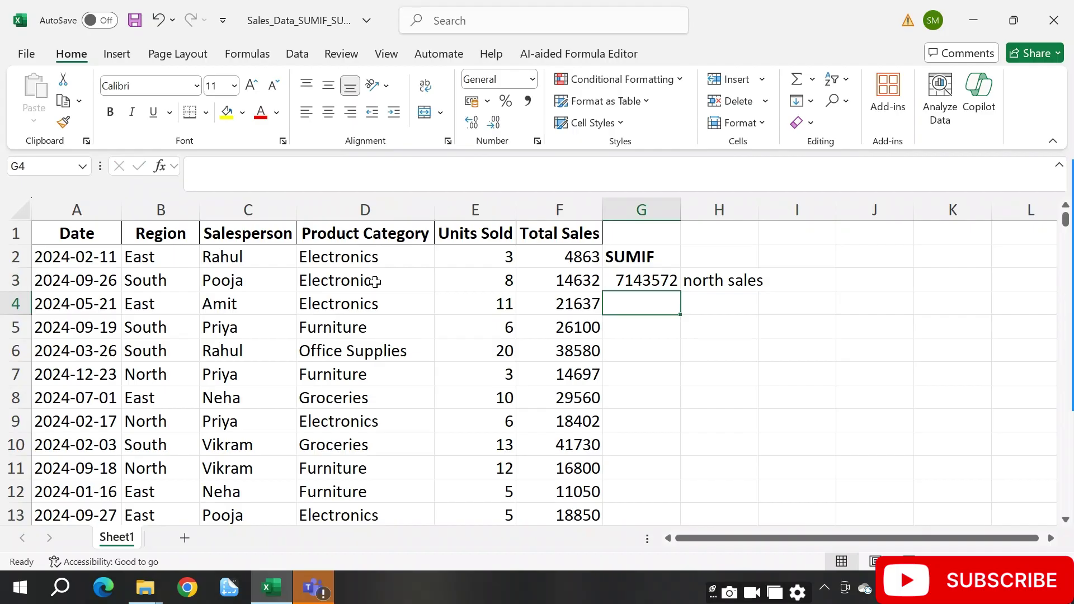
key("Down")
key("Up")
type("=sumif")
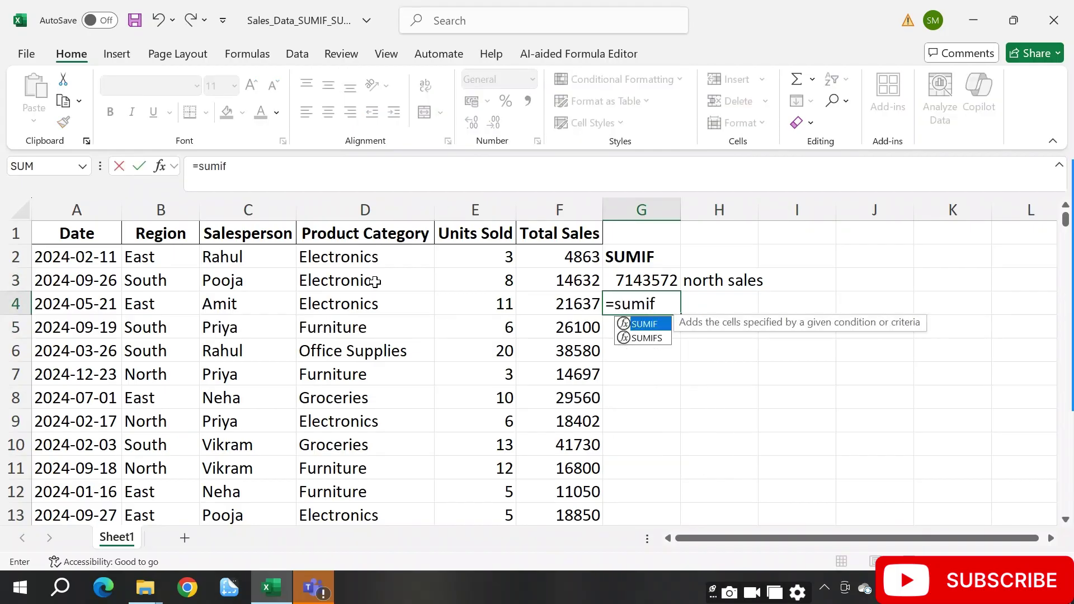
key("Tab")
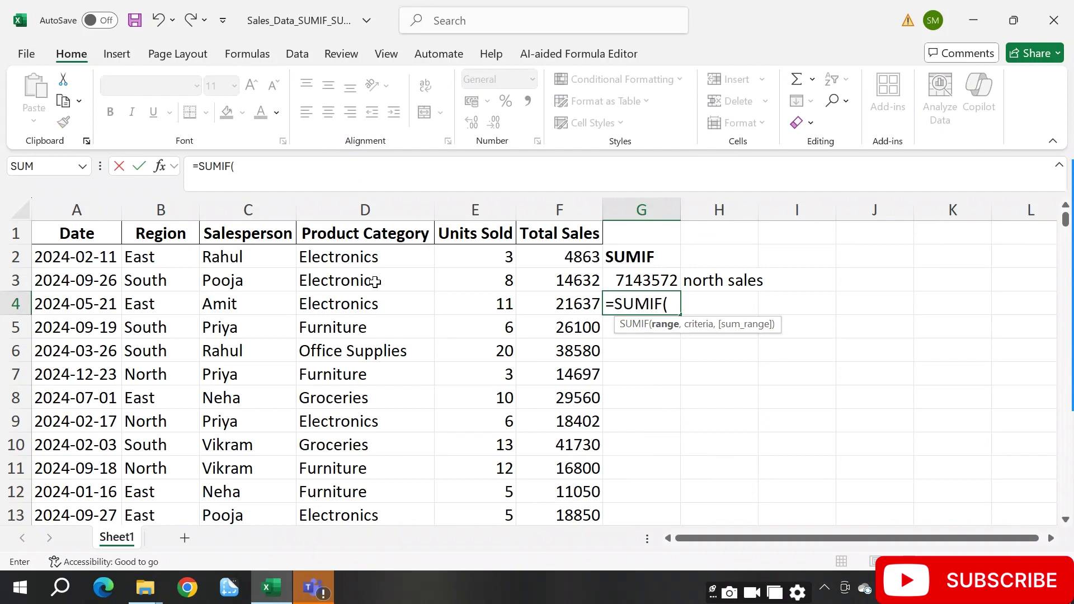
left_click(354, 212)
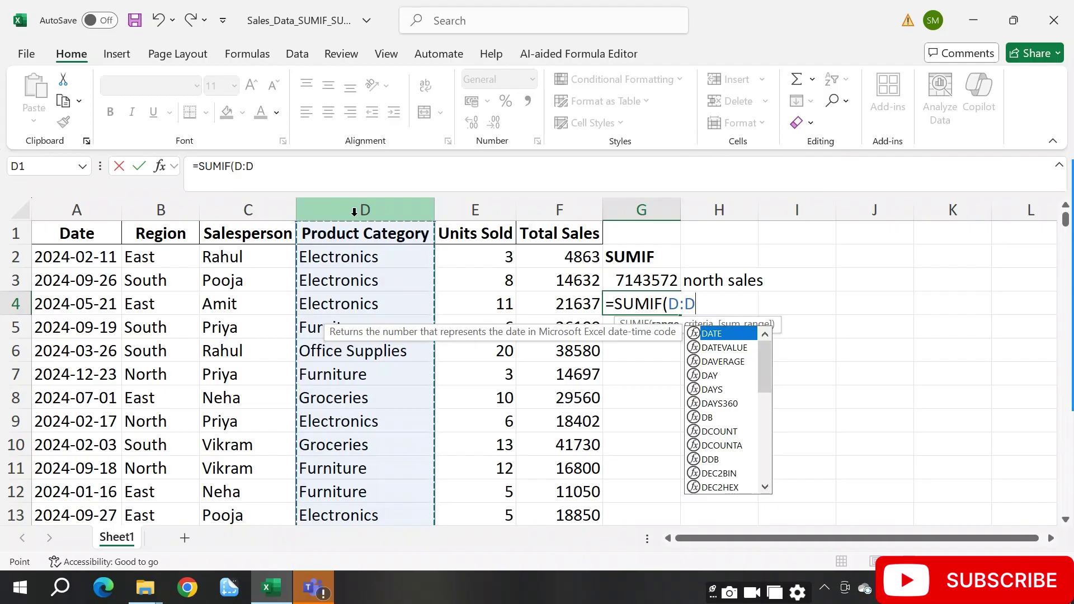
type(",")
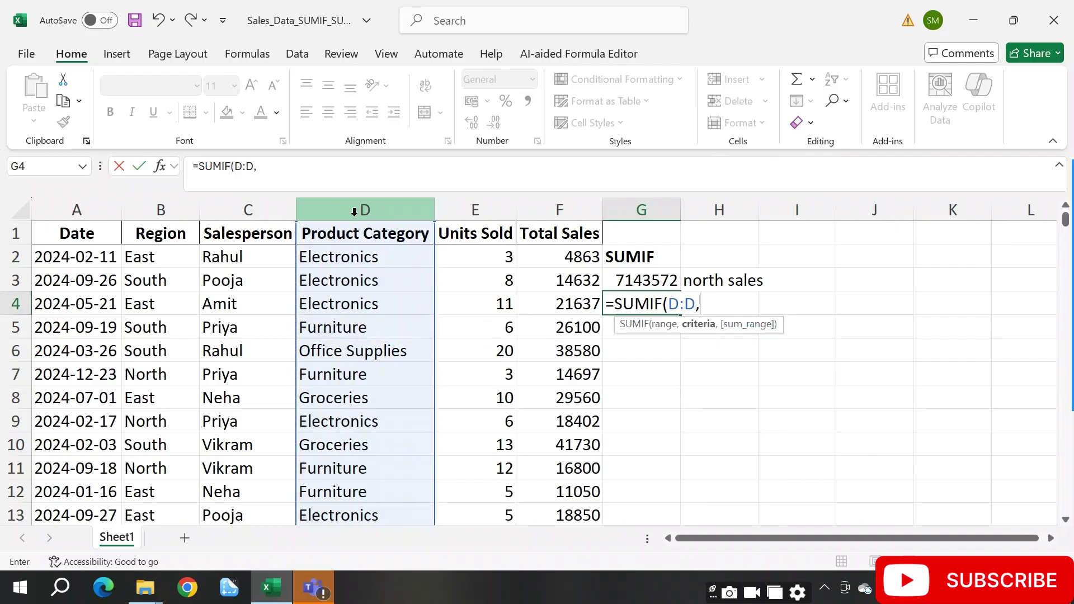
type("\"Electronic")
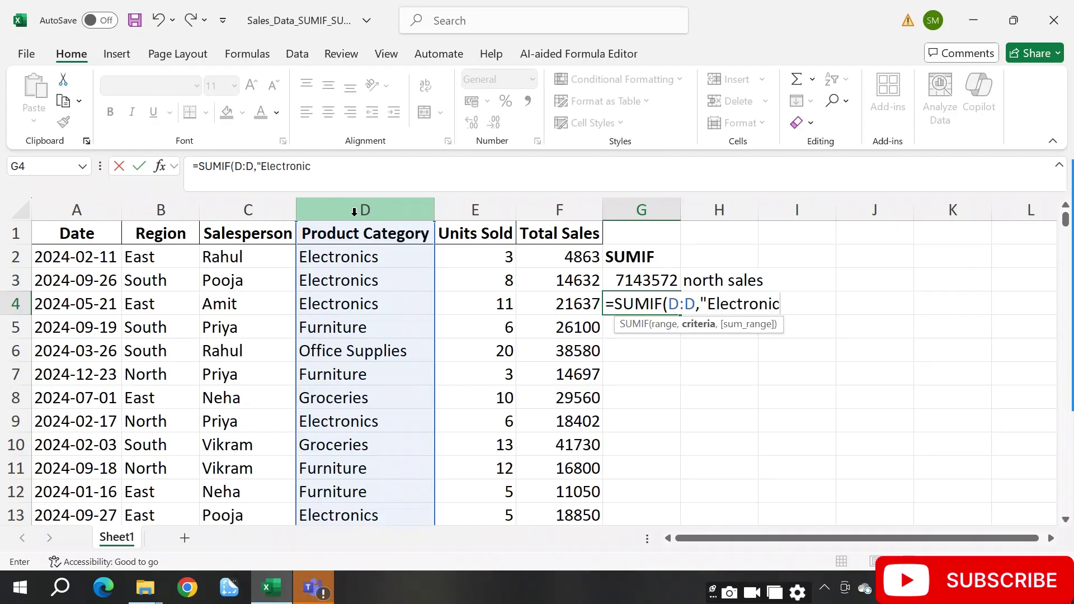
type("s\",")
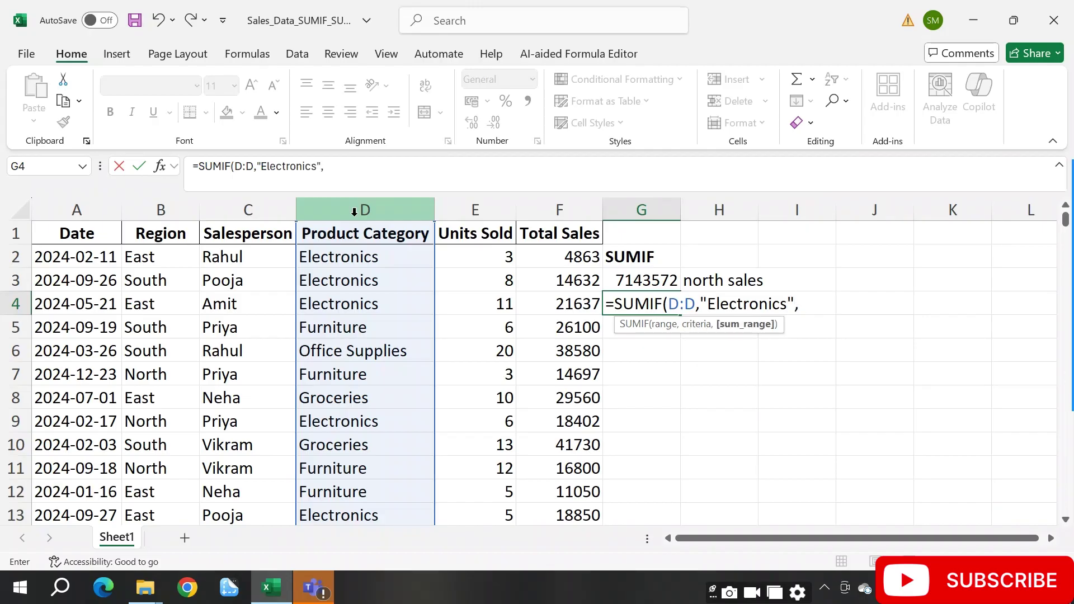
left_click(554, 210)
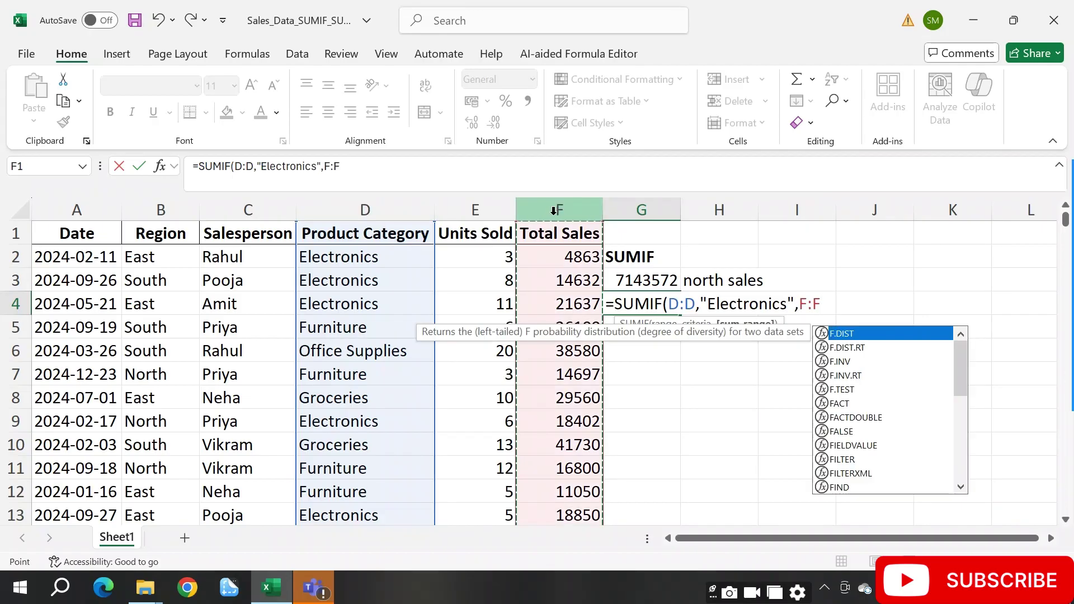
type(")")
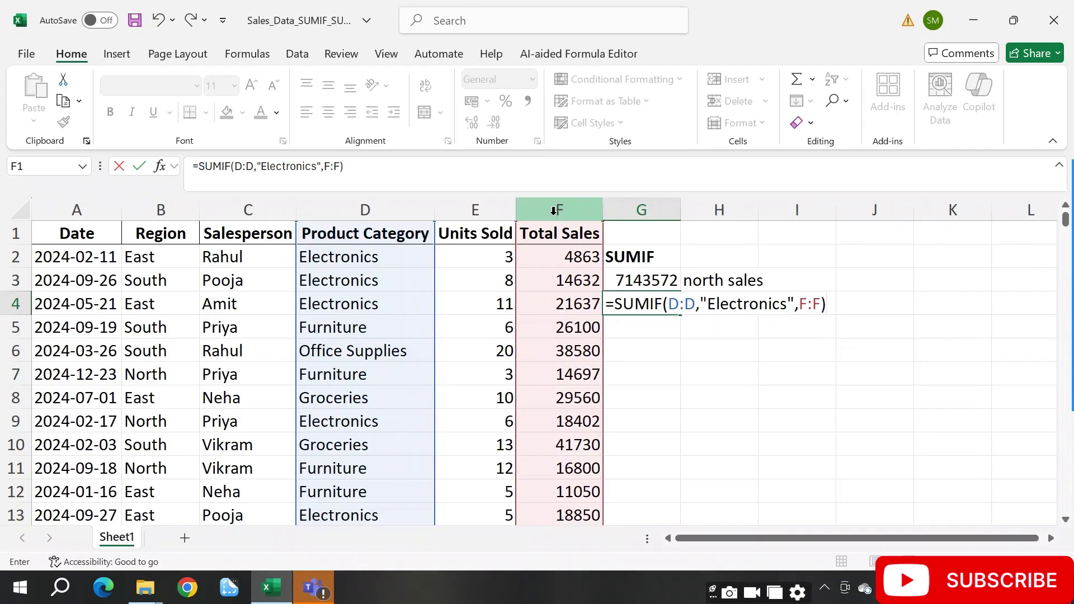
key("Return")
Label the Electronics category total by entering "electronics sales" in cell H4
key("Up")
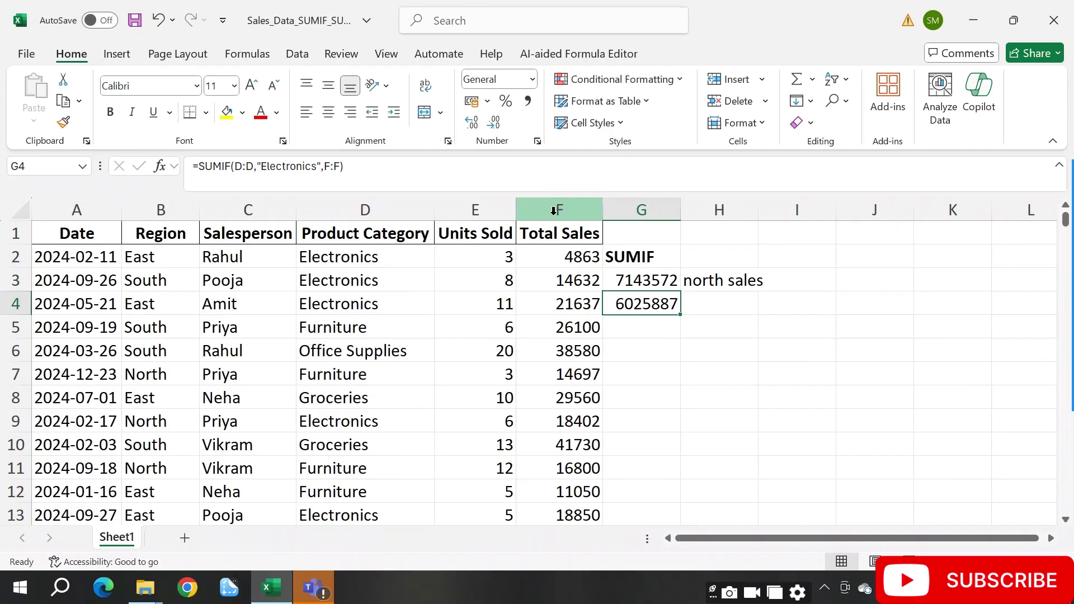
key("Right")
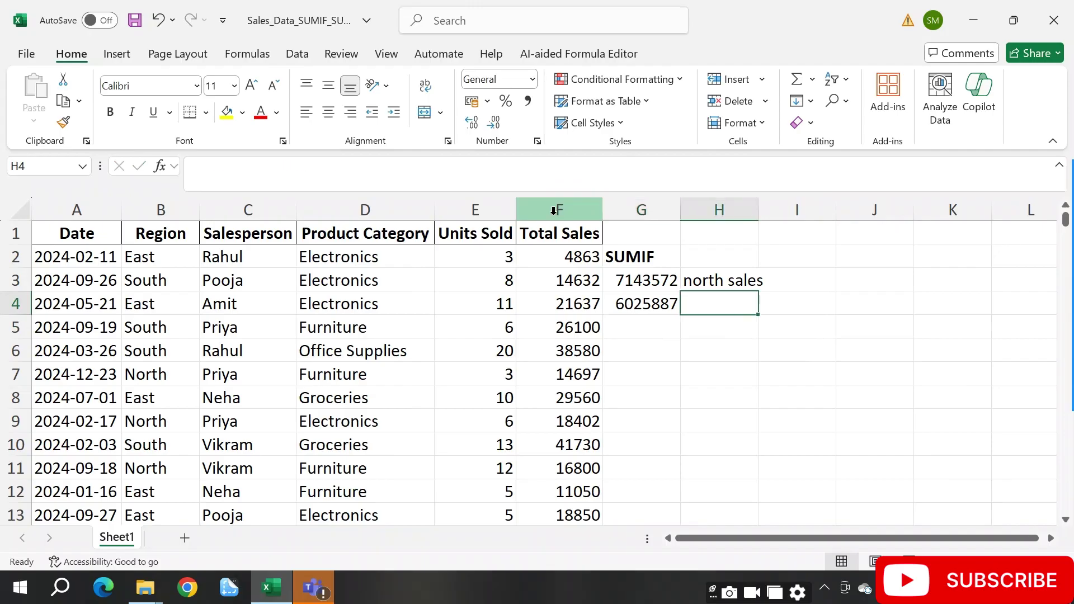
type("el")
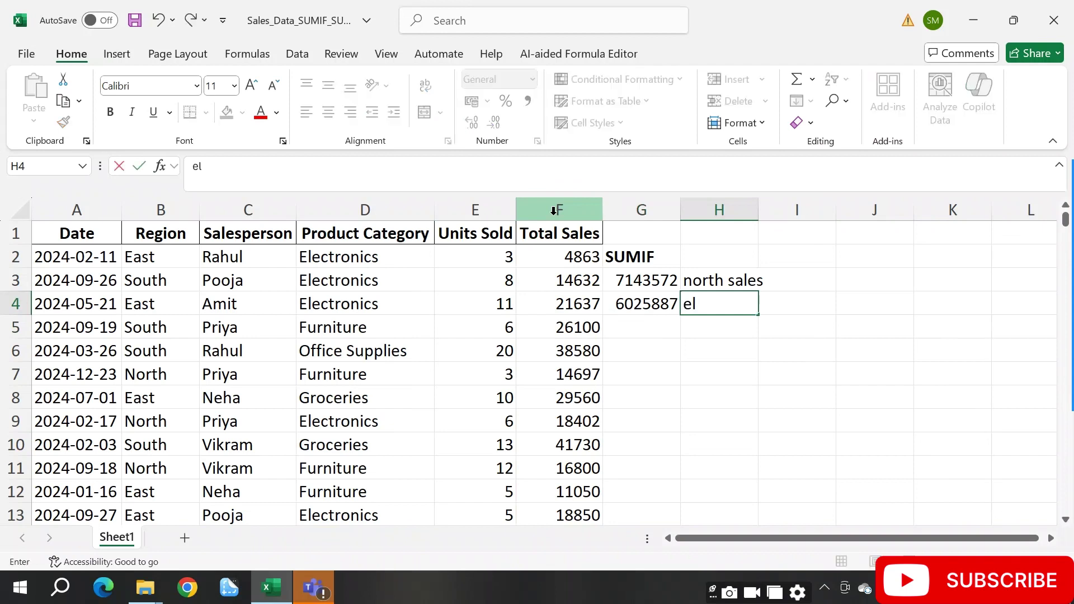
type("ectronics sales")
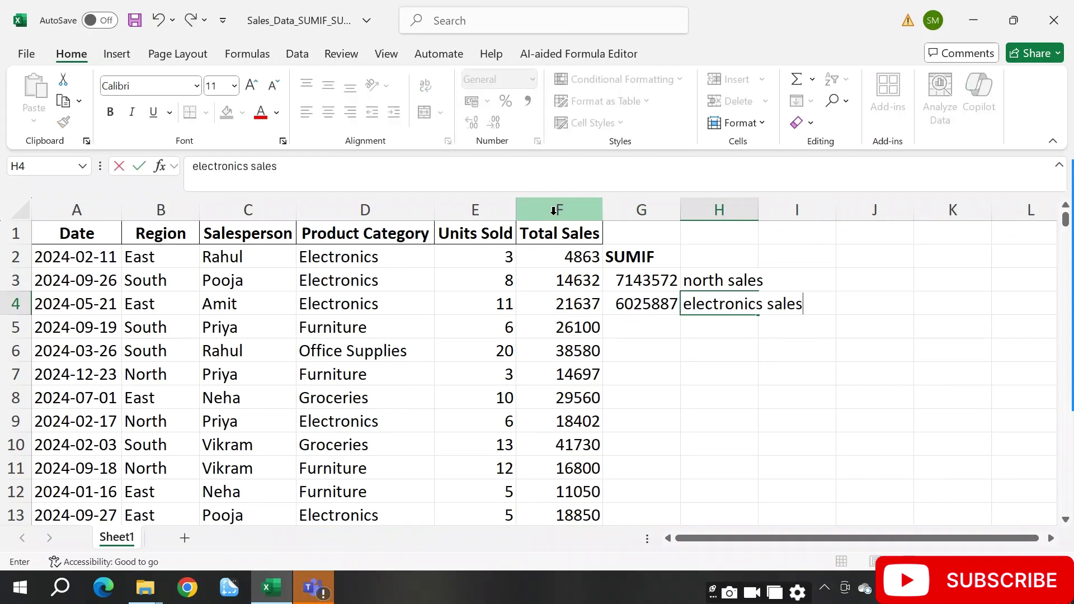
key("Return")
key("Up")
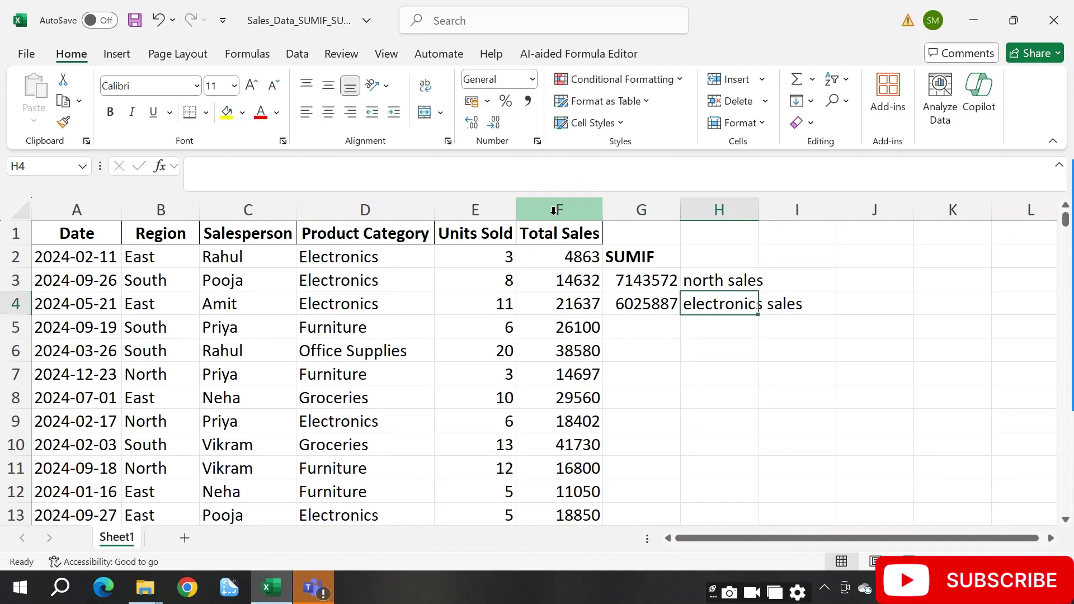
key("Left")
key("Up")
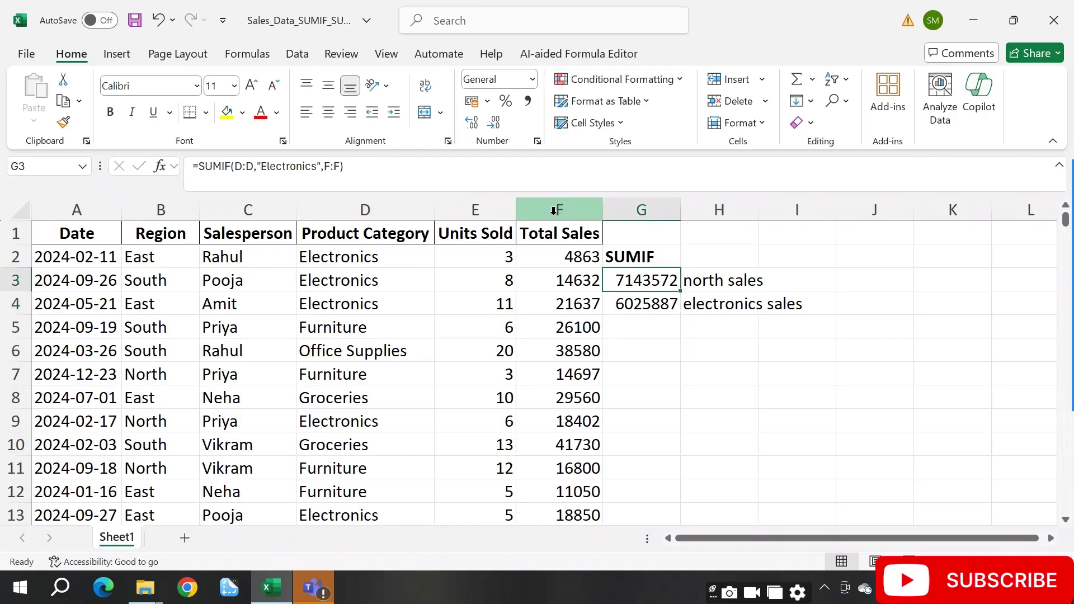
key("Down")
key("Down")
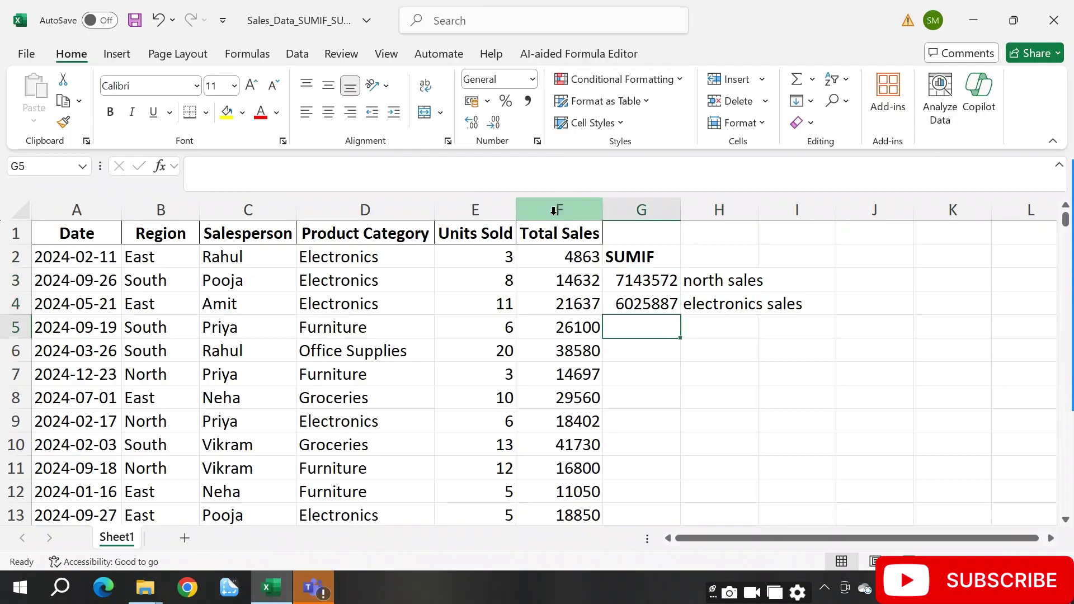
key("Down")
key("Up")
key("Down")
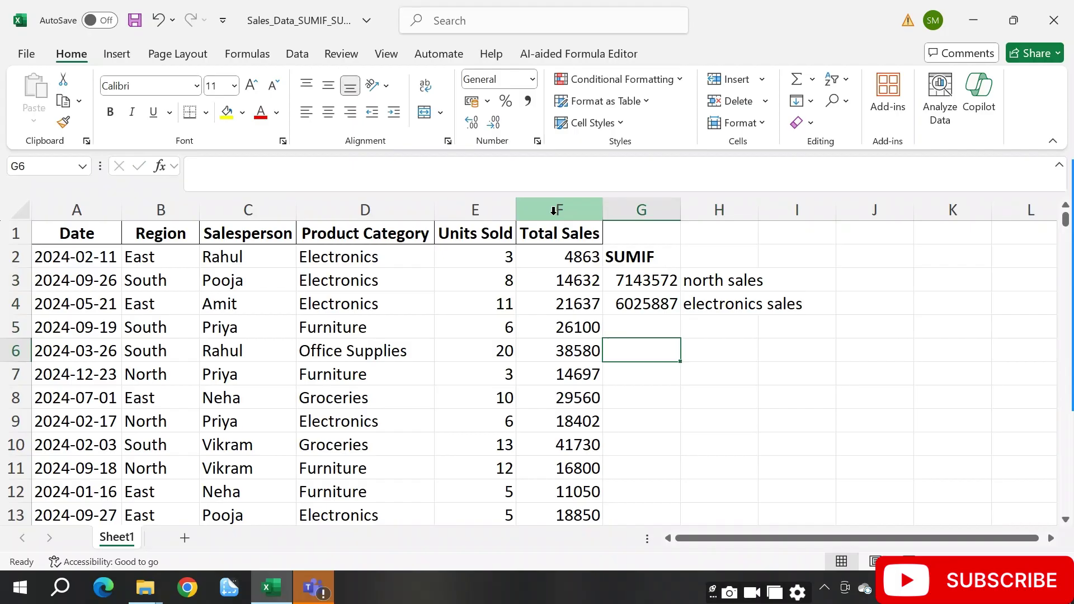
type("=")
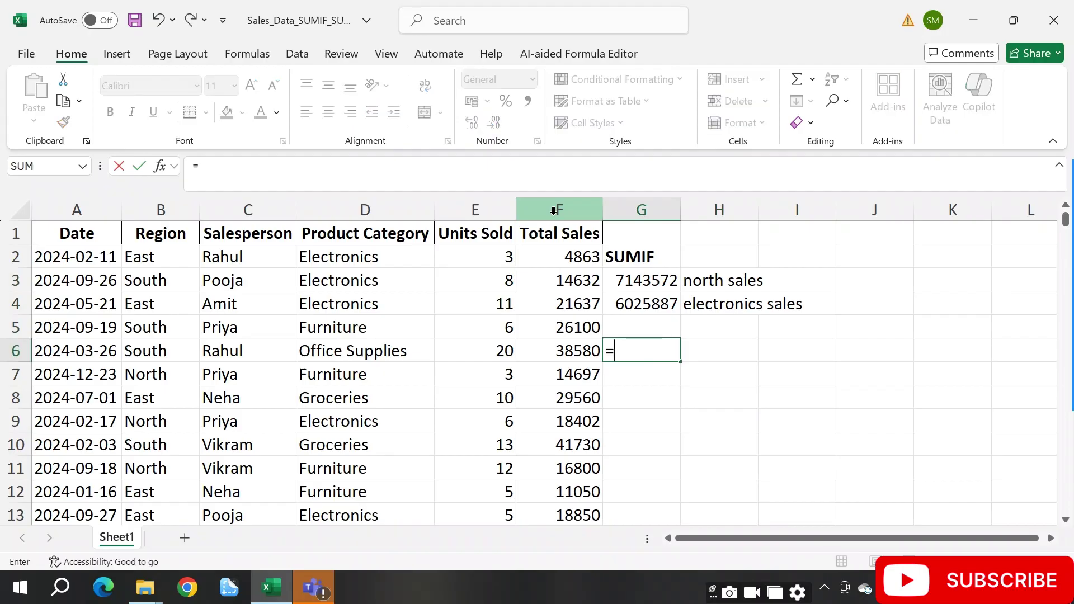
key("Escape")
key("Right")
key("Up")
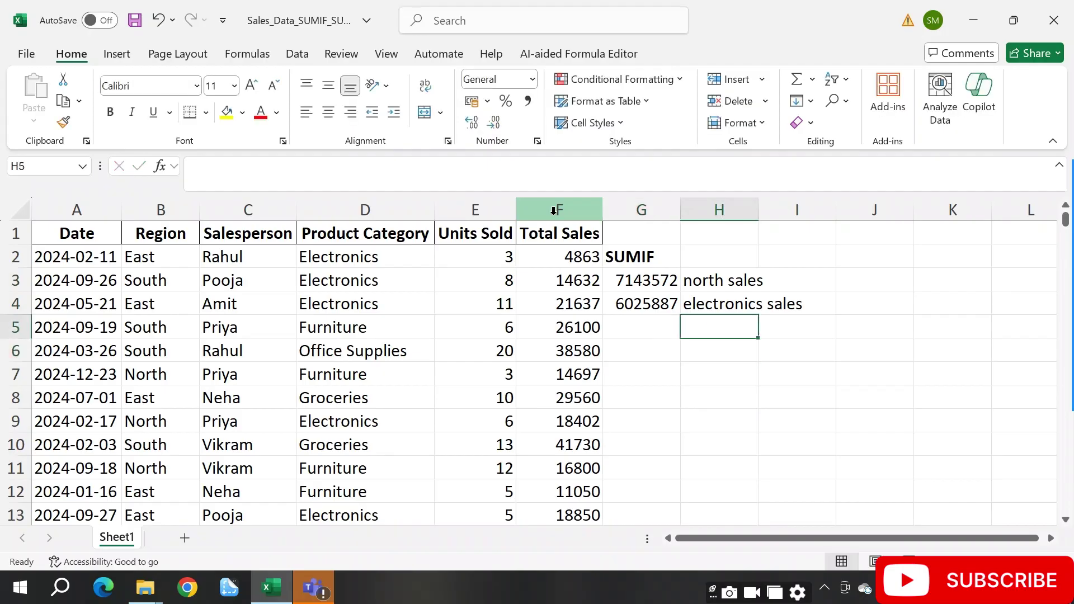
key("Up")
key("Left")
key("Down")
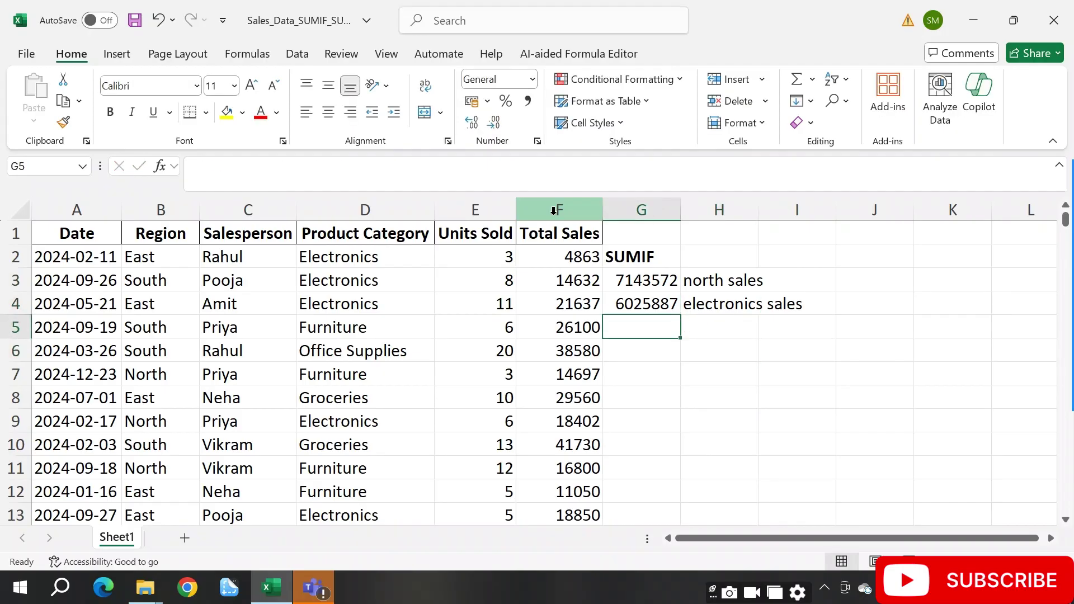
Total the North region's sales in cell I3 using a cell reference as the criterion, with the formula =SUMIF(B:B,B7,F:F)
key("Right")
key("Right")
key("Up")
key("Up")
type("=")
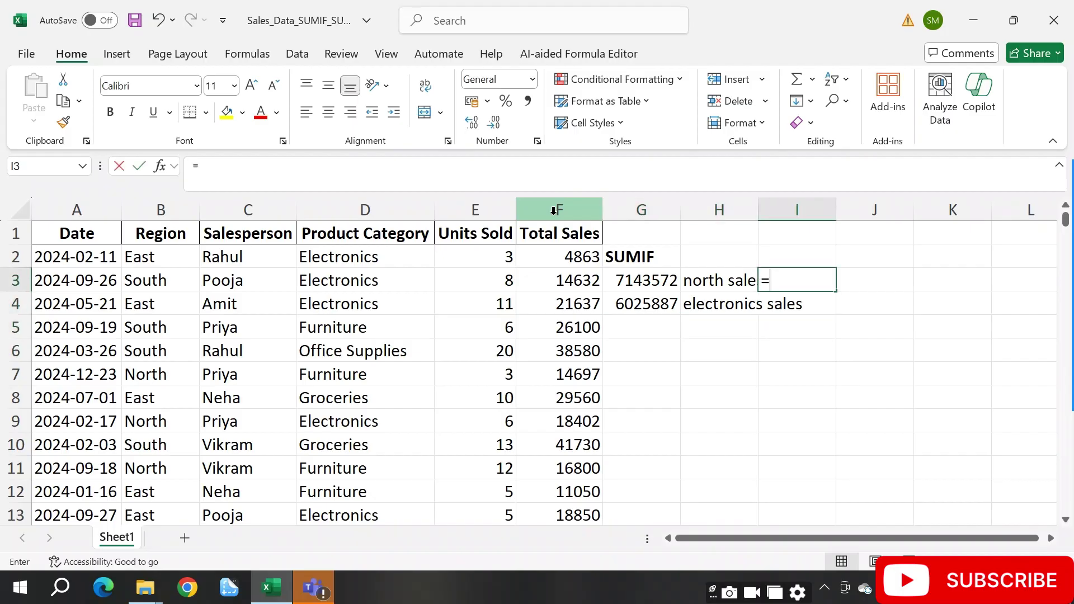
type("sumif")
key("Tab")
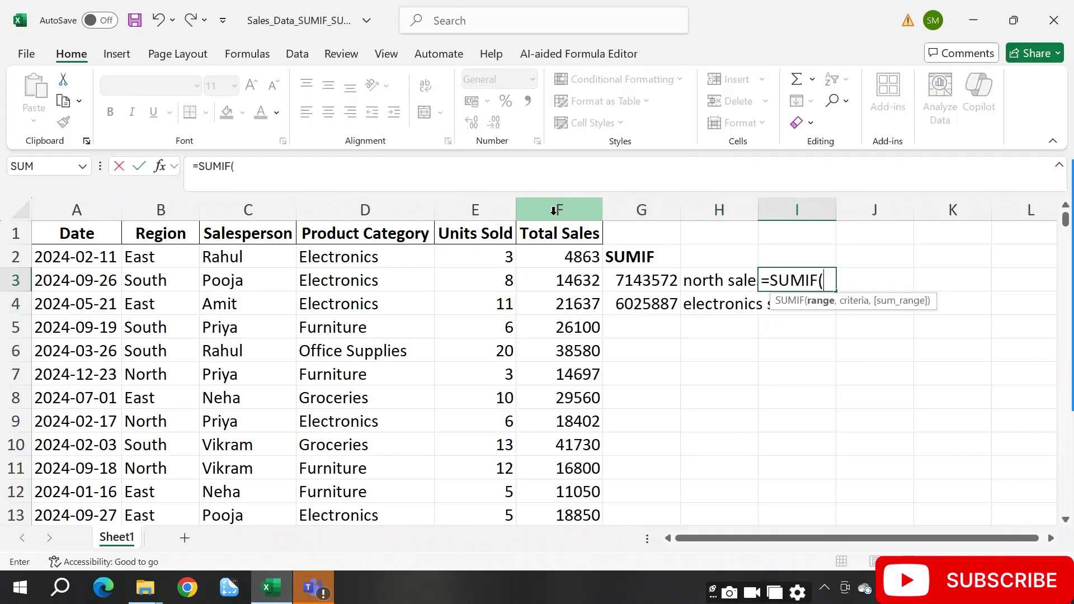
key("Left")
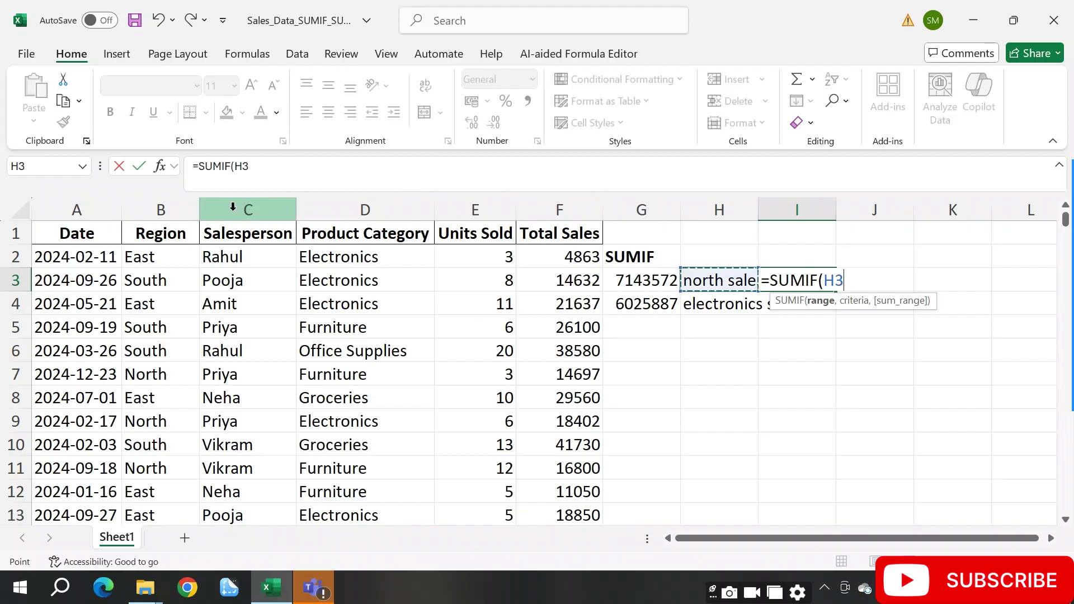
left_click(177, 215)
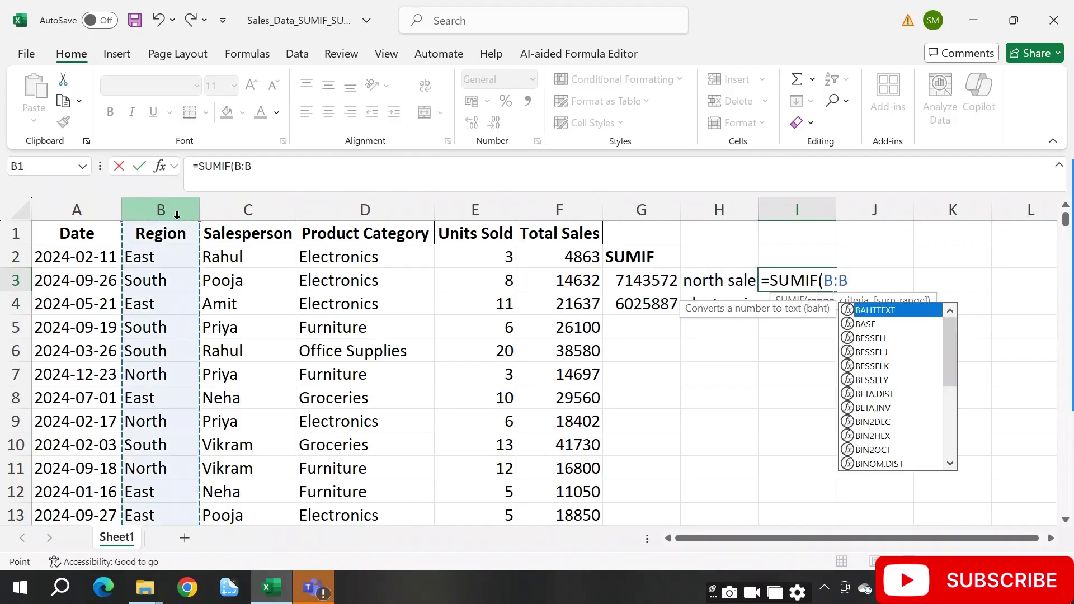
type(",")
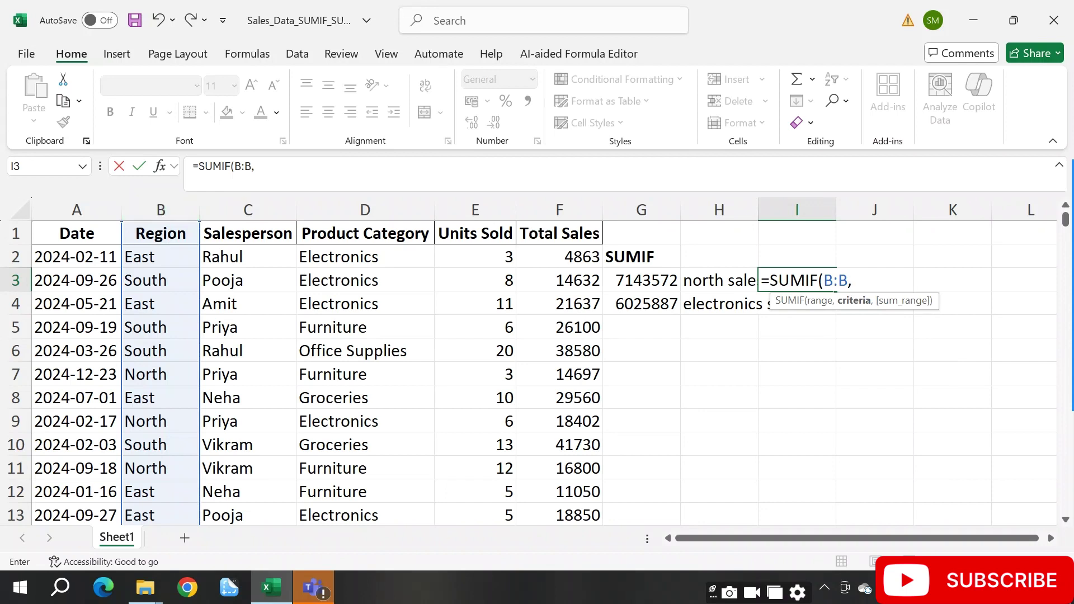
left_click(152, 376)
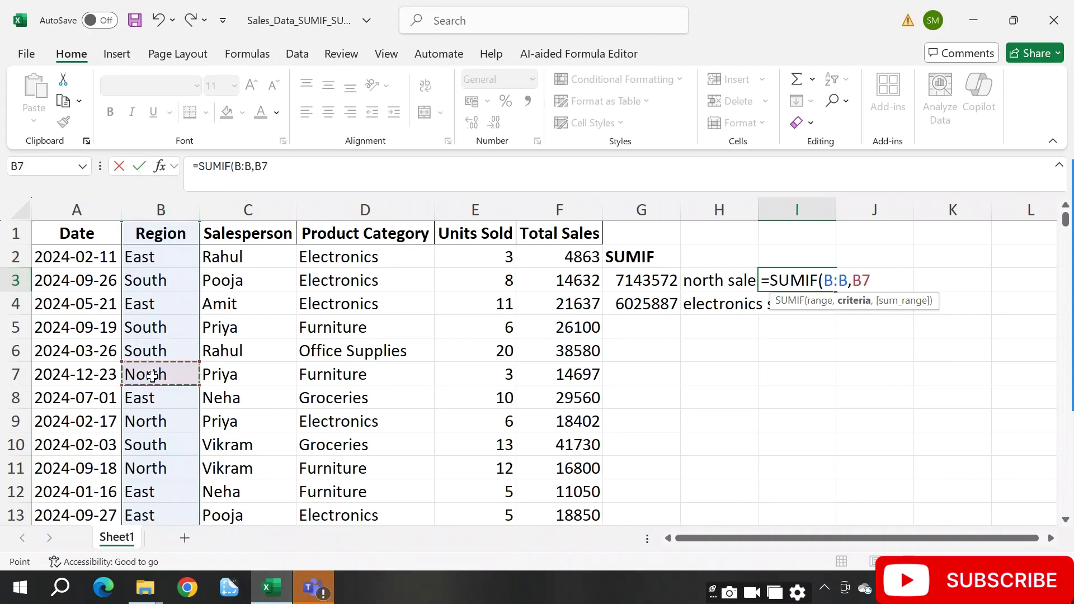
type(",")
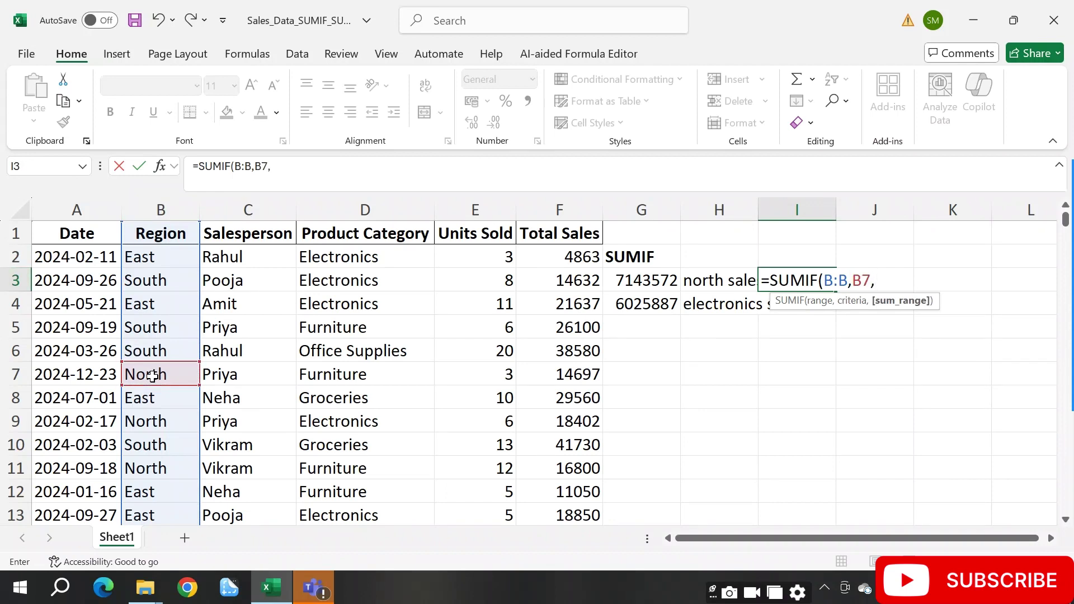
left_click(559, 209)
type(")")
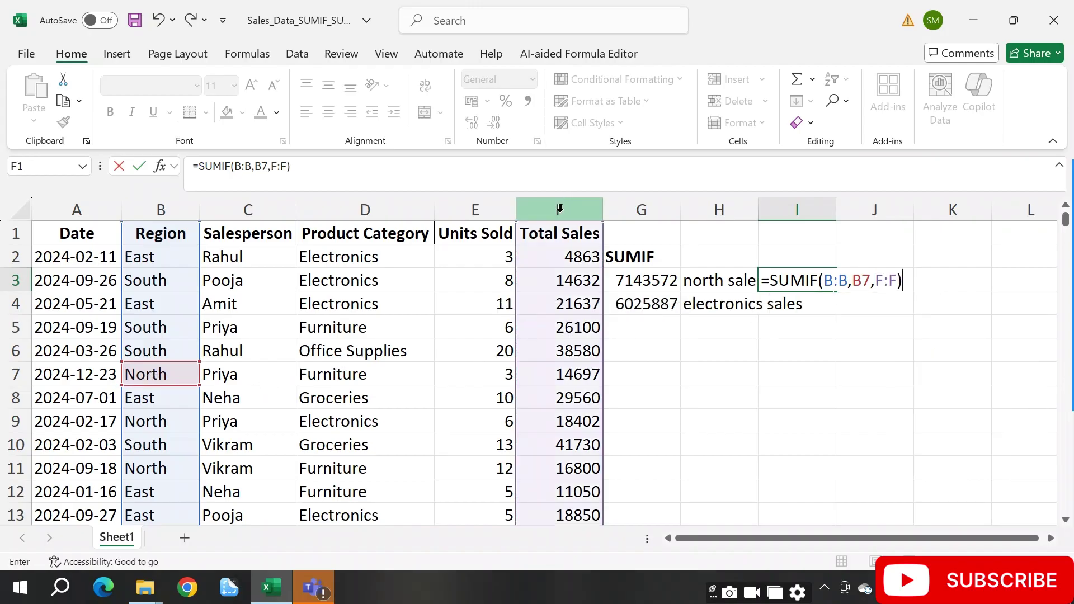
key("Return")
Compare the North sales formulas and totals in cells G3 and I3
key("Up")
key("Left")
key("Left")
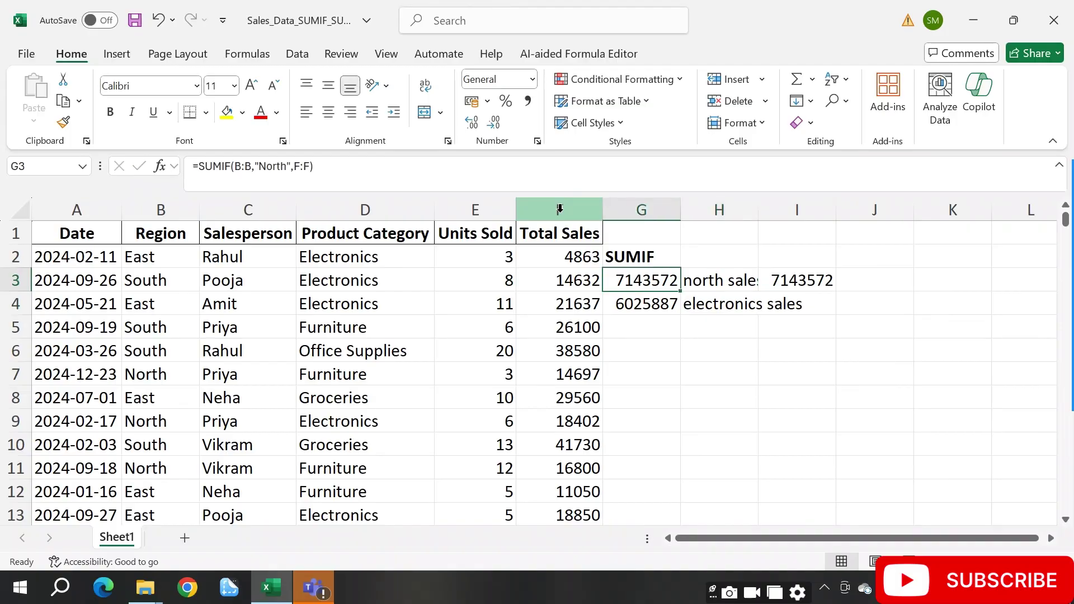
key("Right")
key("Right")
key("Right")
key("Left")
key("Left")
key("Left")
key("Right")
key("Right")
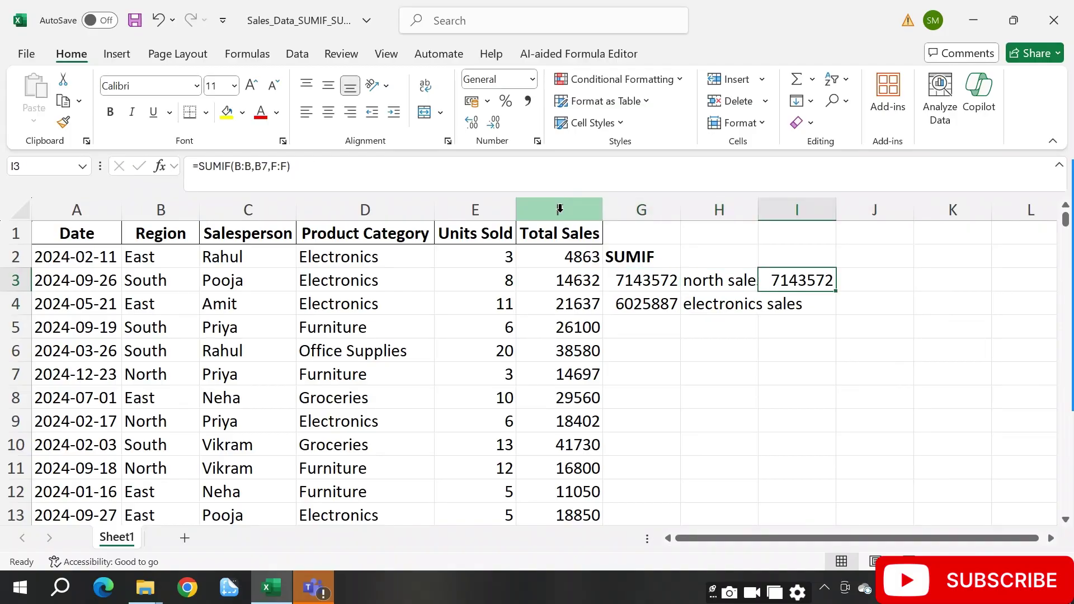
Total the Electronics category's sales in cell I4 using a cell reference as the criterion, with the formula =SUMIF(D:D,D2,F:F)
key("Down")
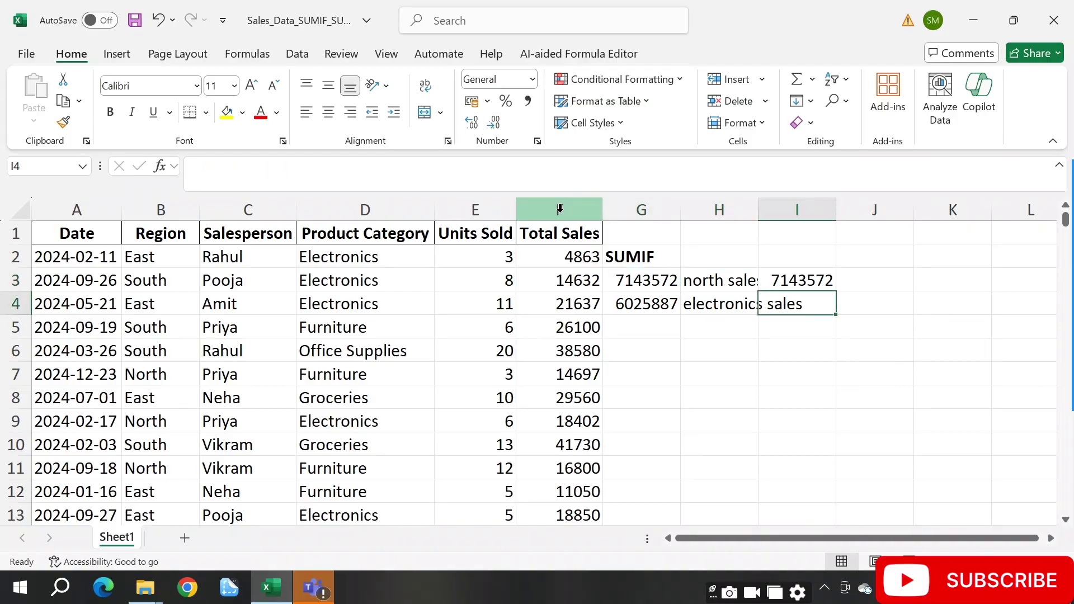
type("=sumi")
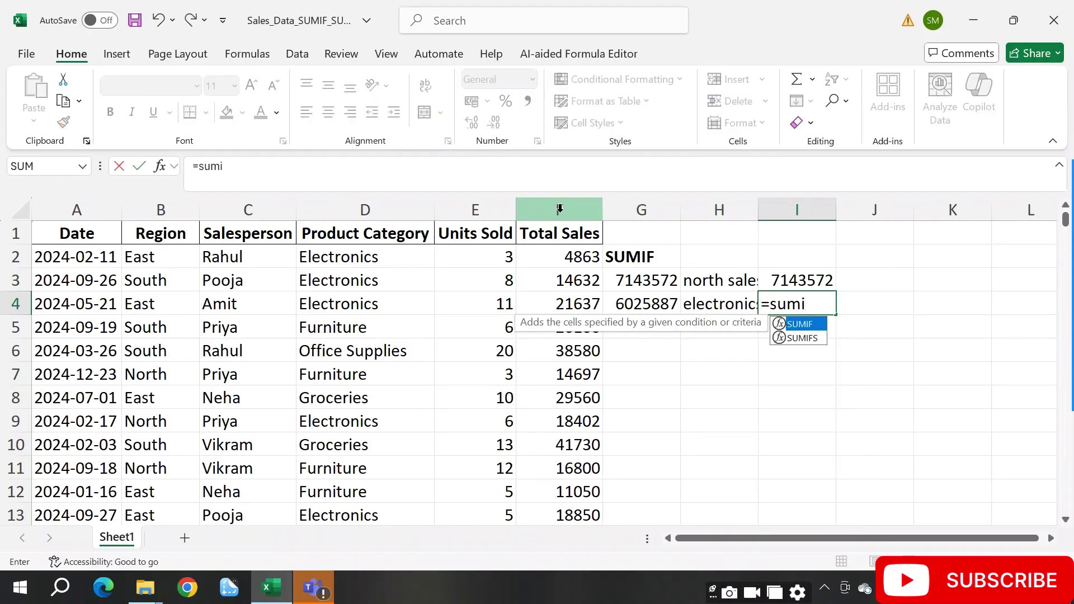
key("Tab")
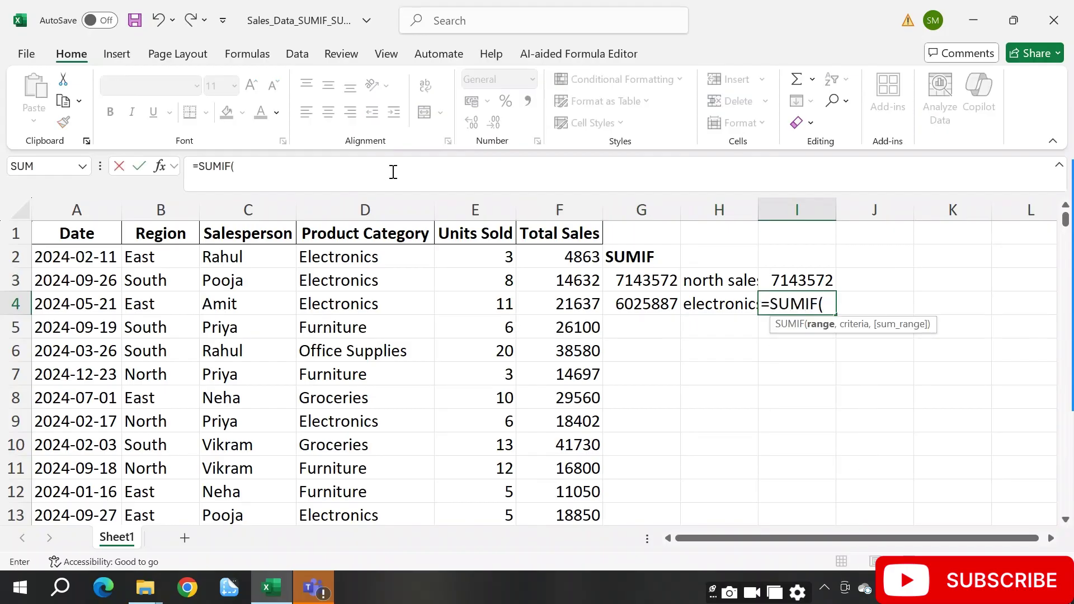
left_click(344, 208)
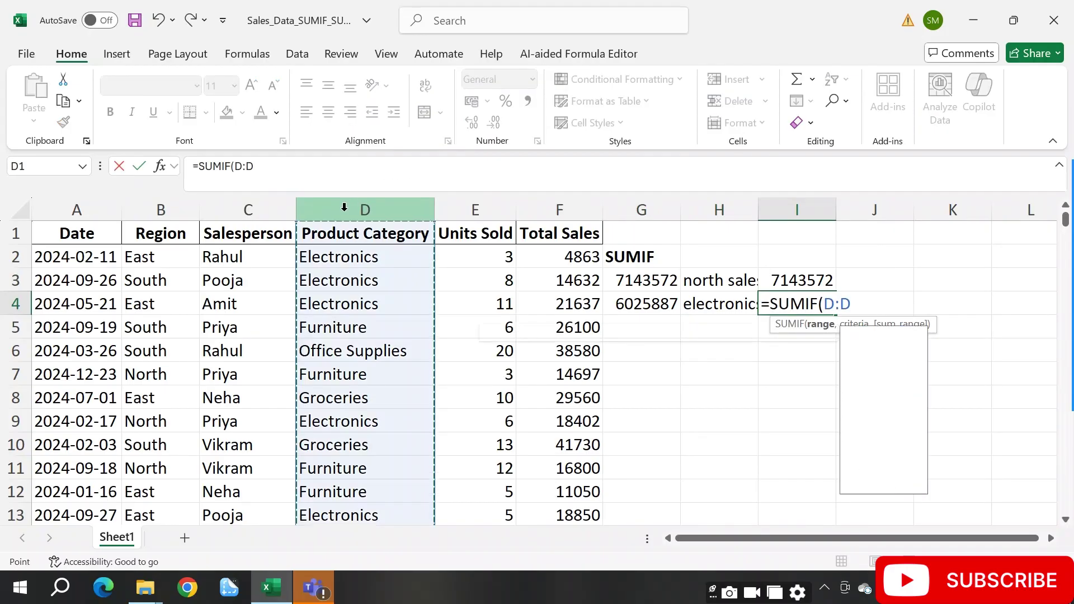
type(",")
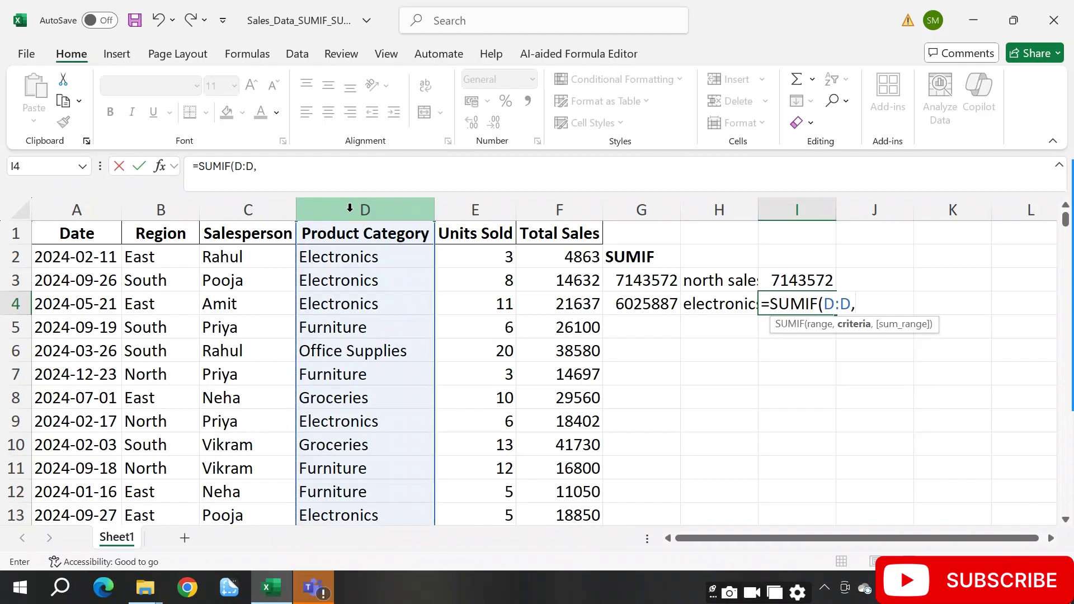
left_click(360, 257)
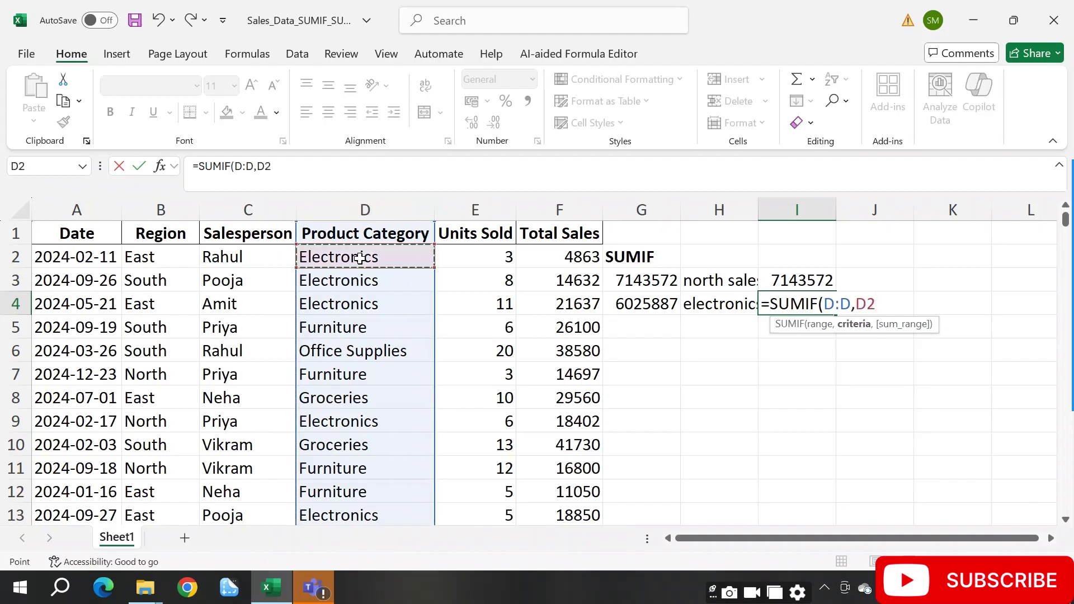
type(",")
left_click(562, 211)
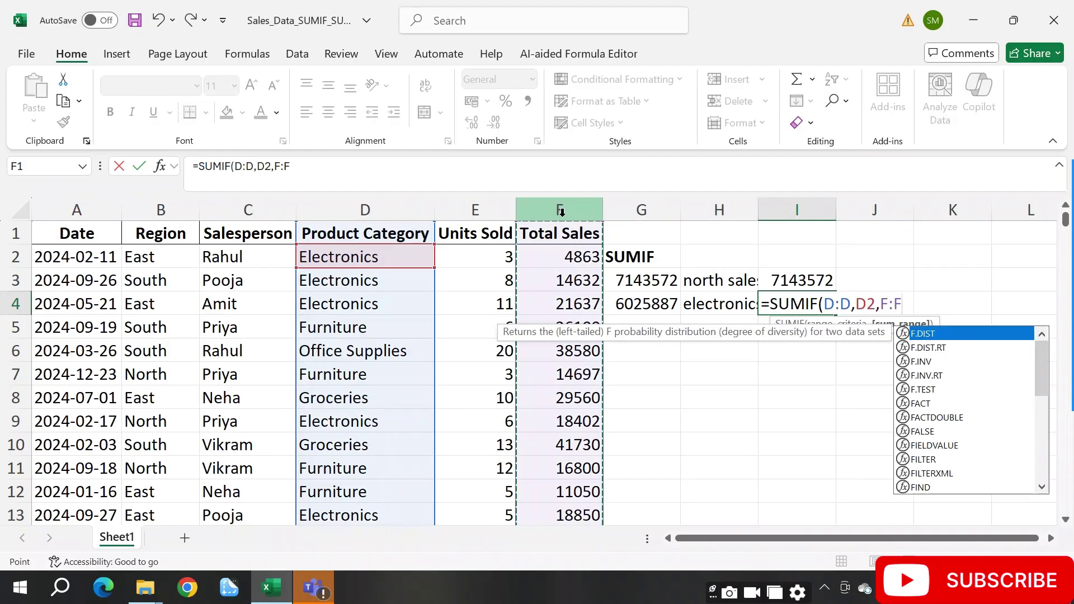
type(")")
key("Return")
Compare the Electronics sales formulas and totals in cells G4 and I4
key("Left")
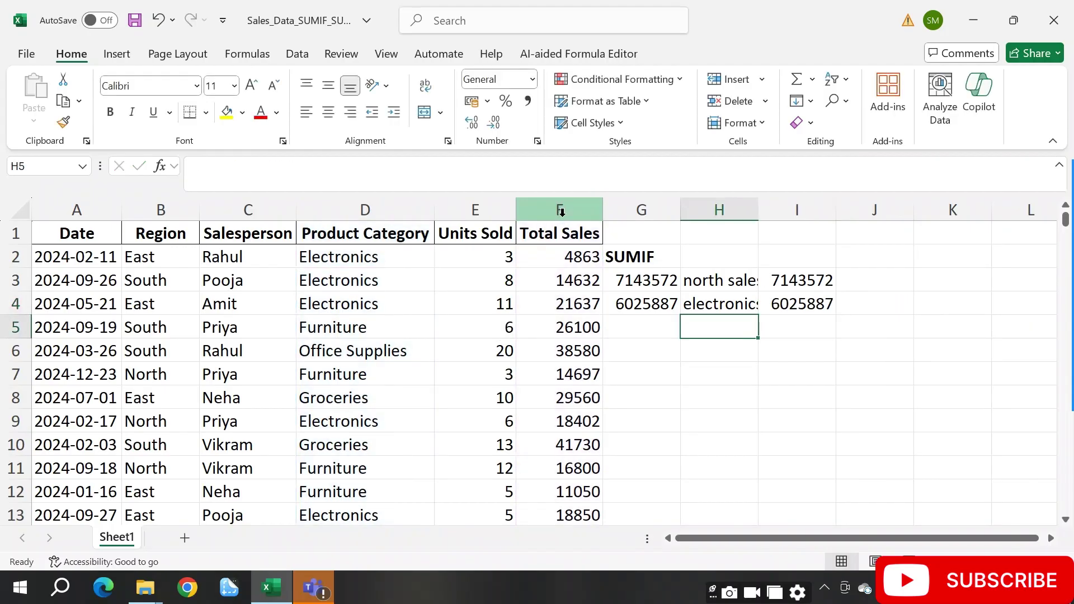
key("Left")
key("Up")
key("Right")
key("Right")
key("Down")
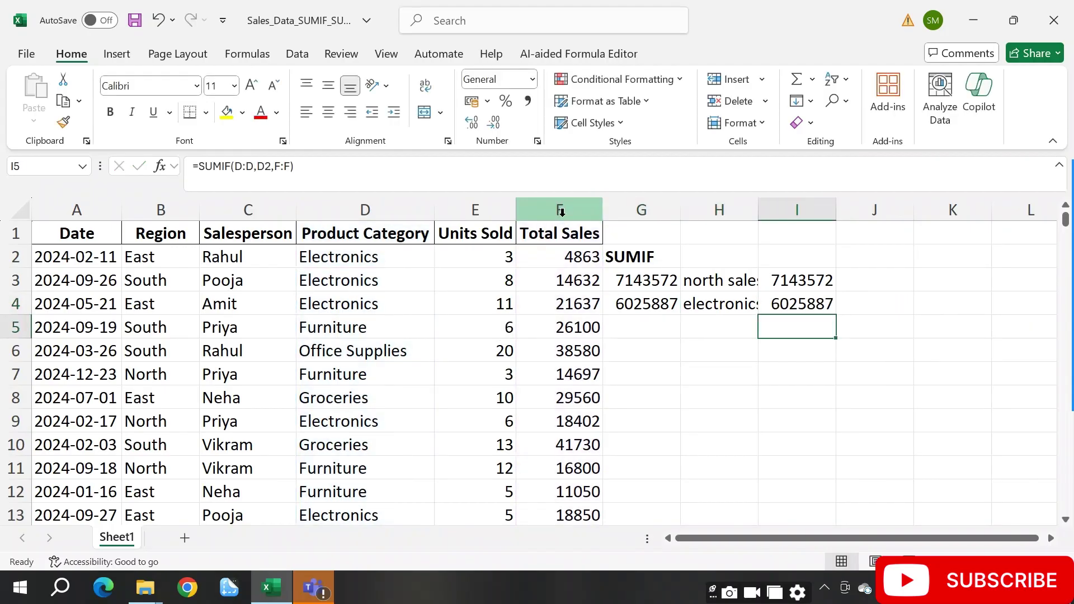
key("Left")
key("Down")
key("Left")
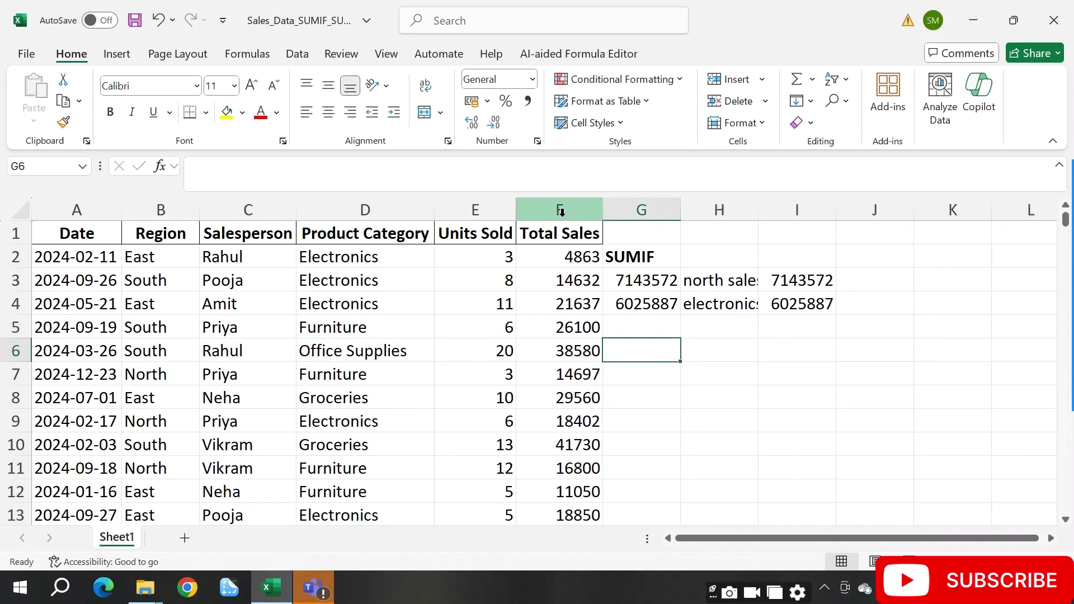
Enter the heading SUMIFS in cell G5 and make it bold
key("Up")
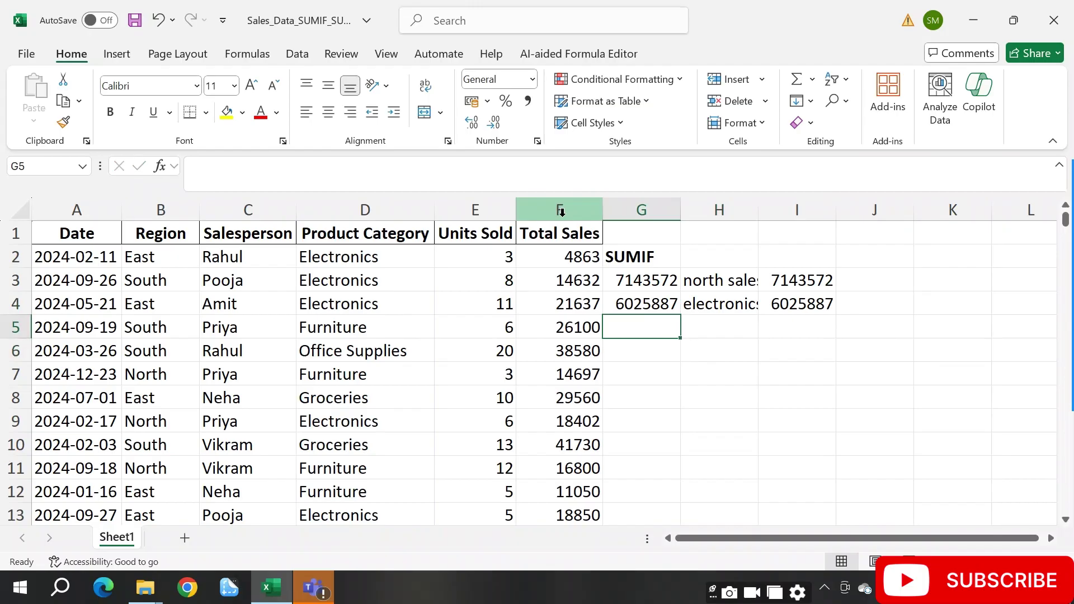
type("SUMIFS")
key("Return")
key("Up")
key("ctrl+b")
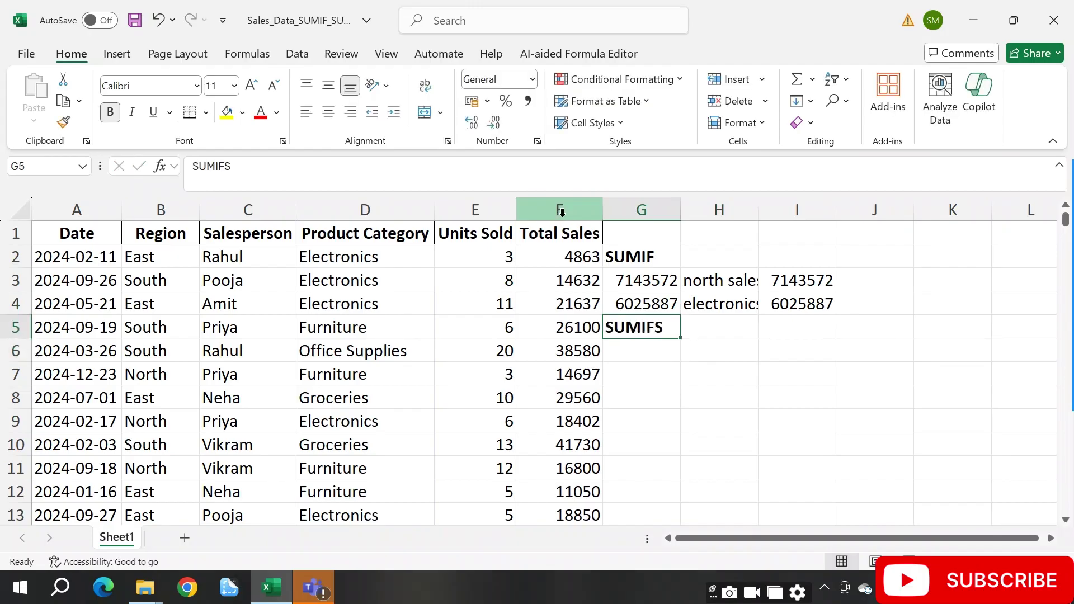
key("Down")
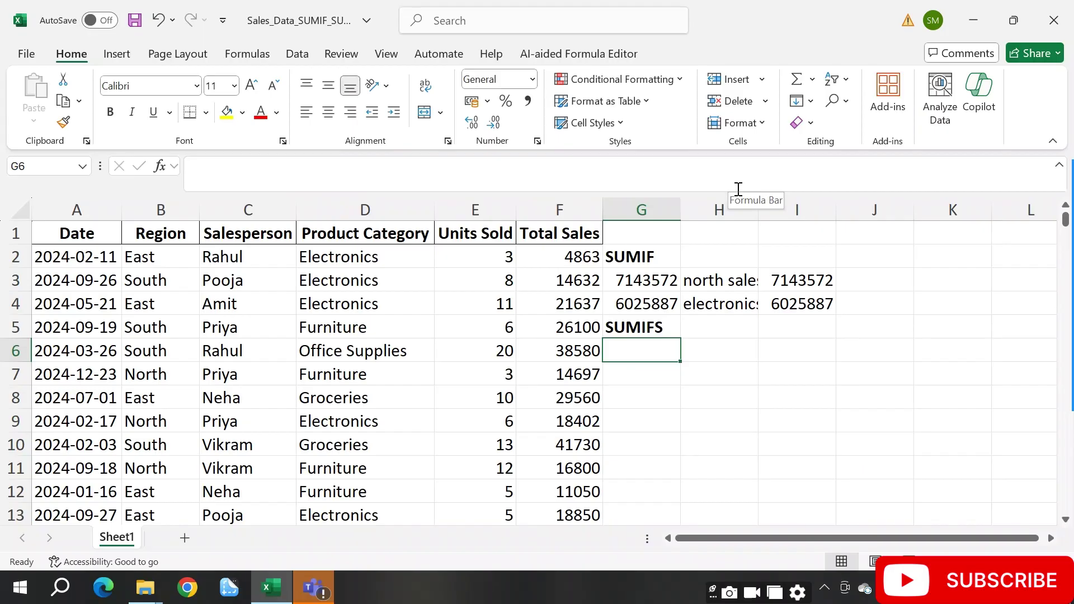
key("Left")
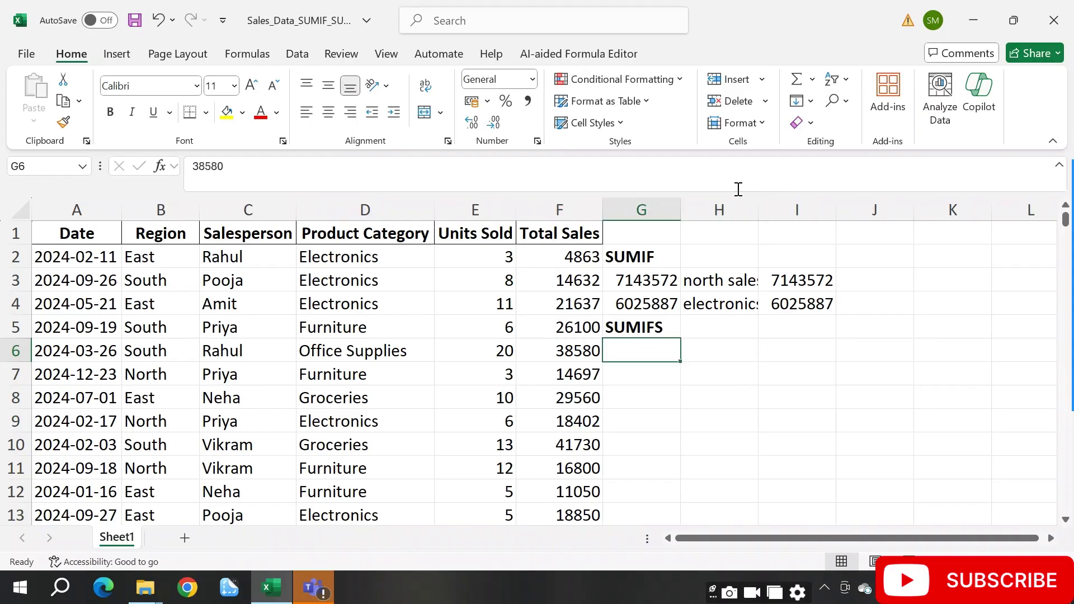
Total the North region's Electronics sales in cell G6 with the formula =SUMIFS(F:F,B:B,"North",D:D,"Electronics")
key("Right")
type("=")
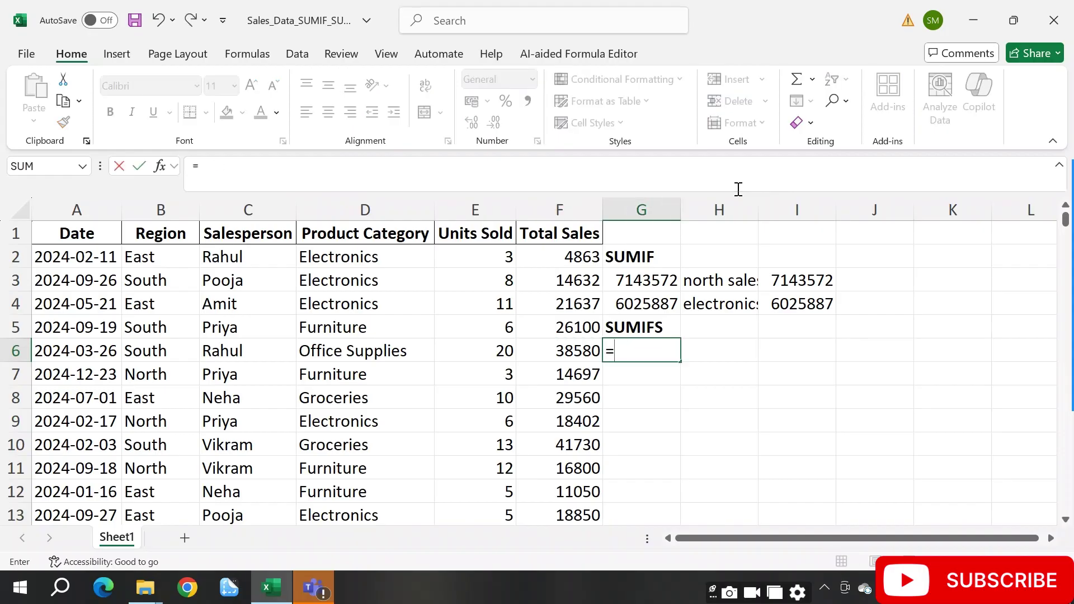
type("SUMIFS(")
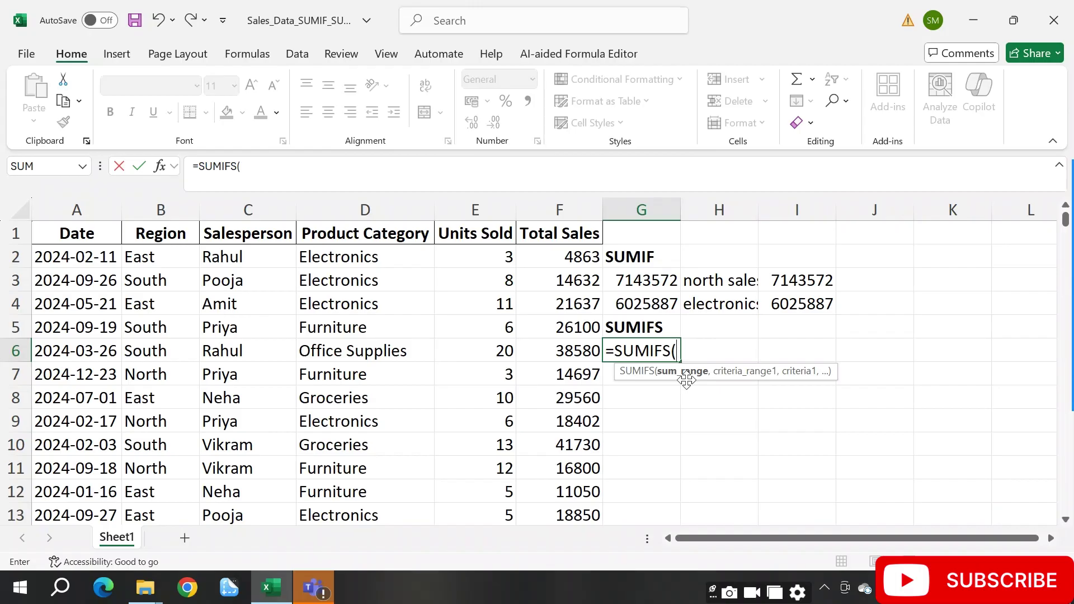
left_click(562, 199)
left_click(562, 199)
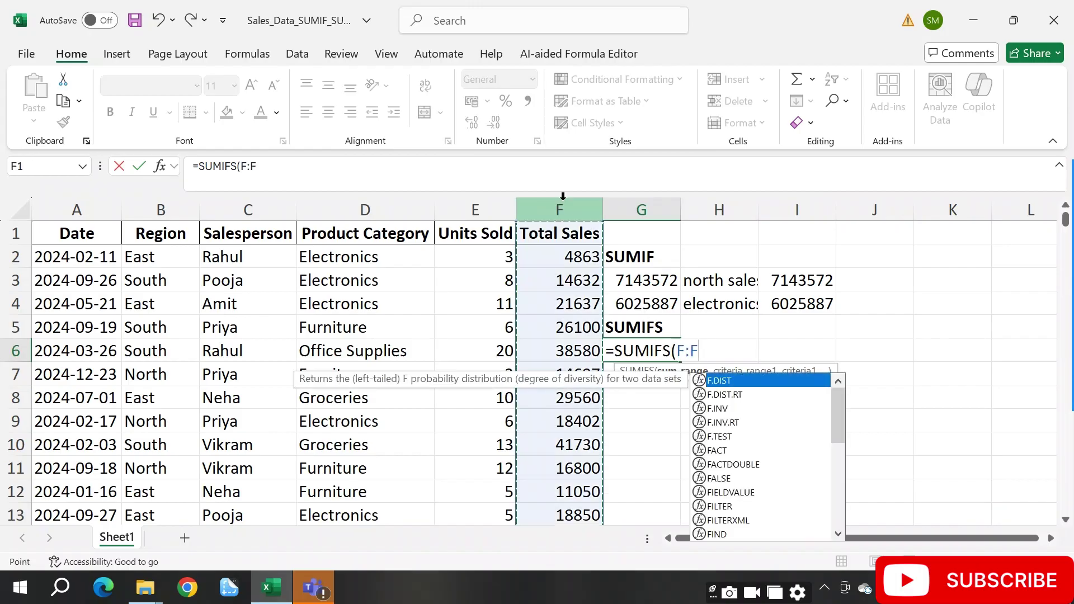
type(",")
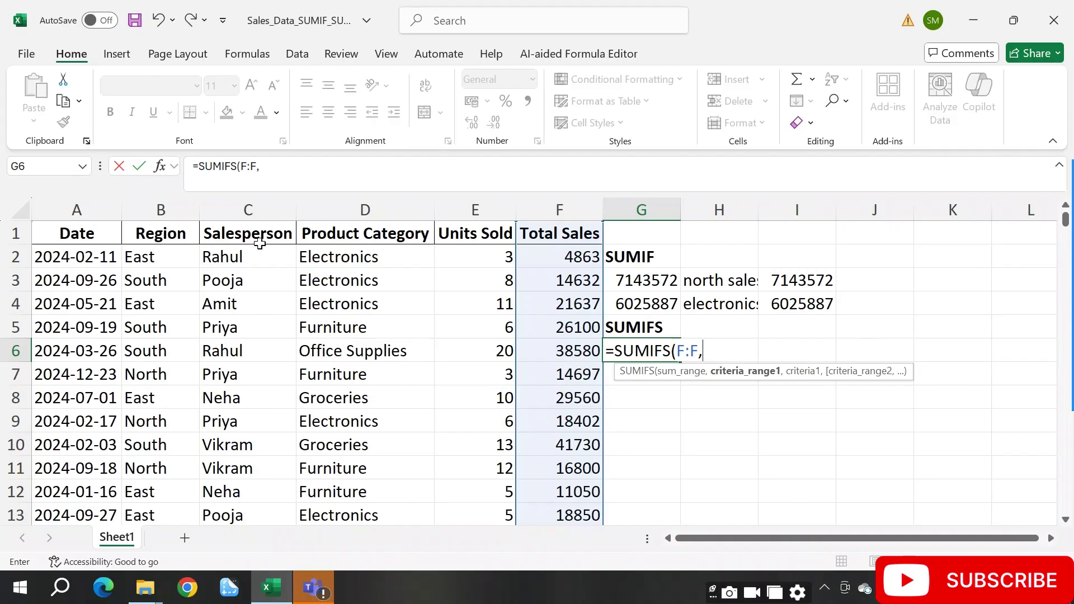
left_click(176, 209)
type(",")
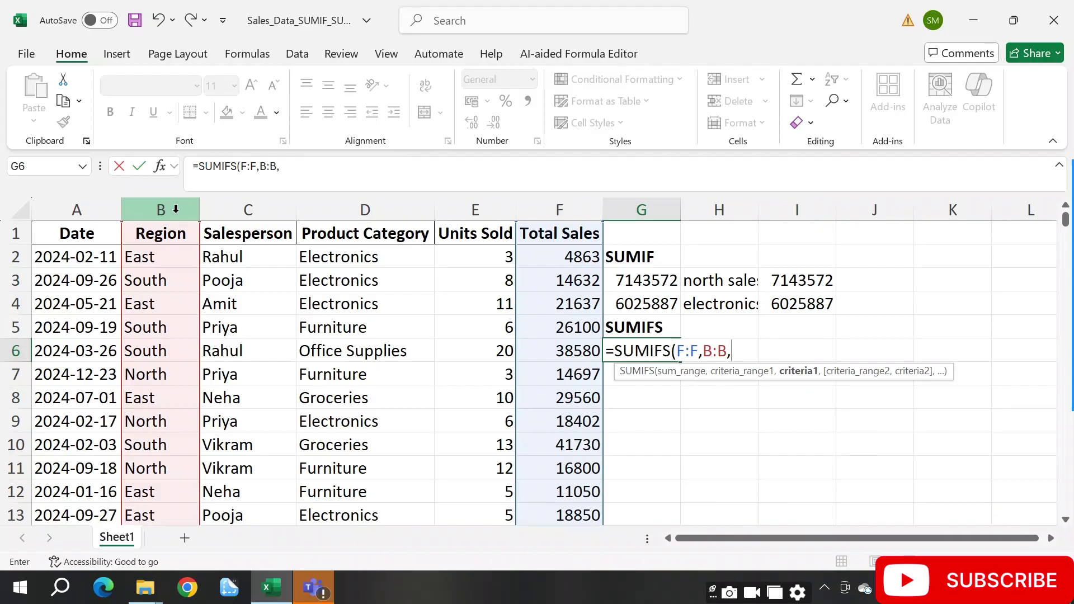
type("\"North\",")
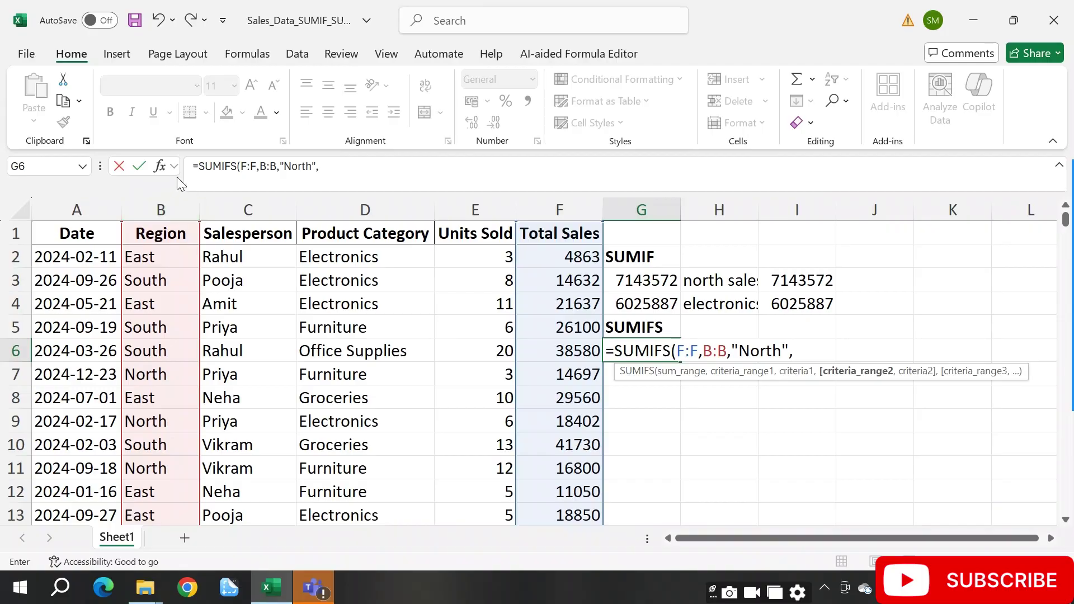
left_click(339, 204)
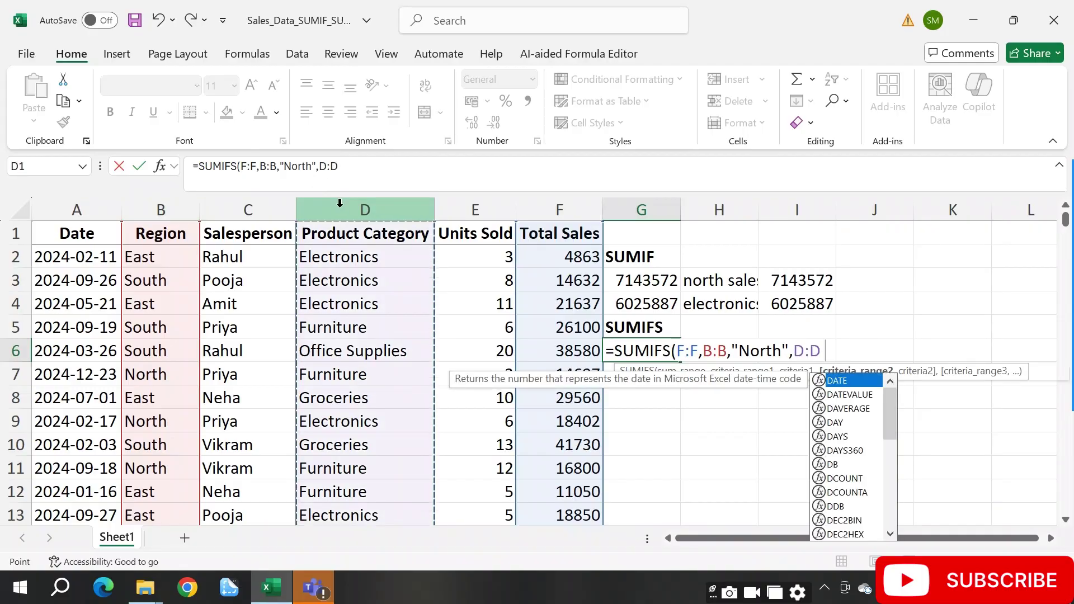
type(",")
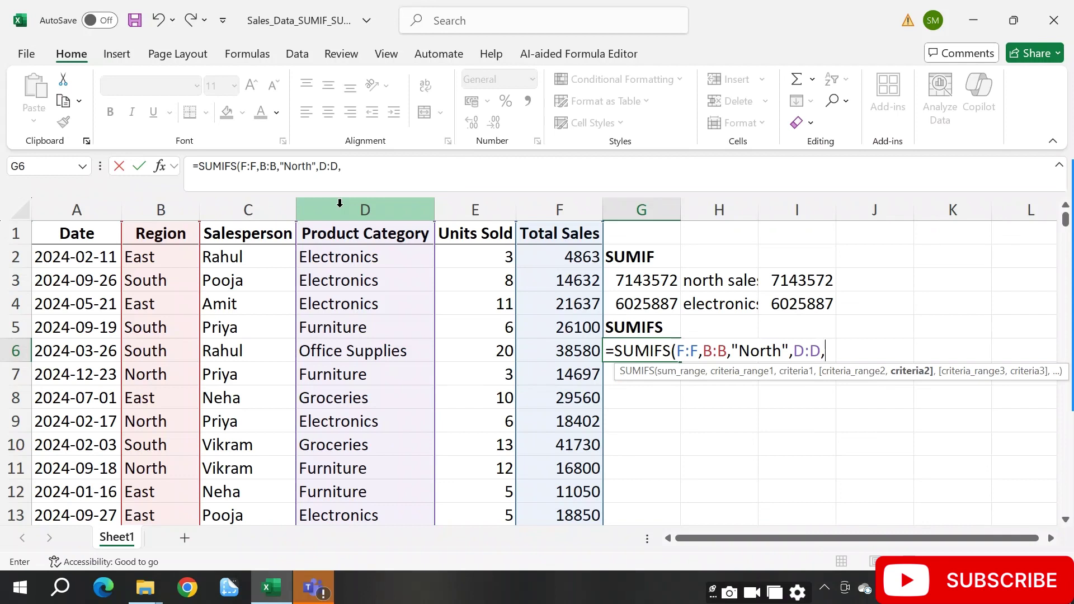
type("\"Electronics\"")
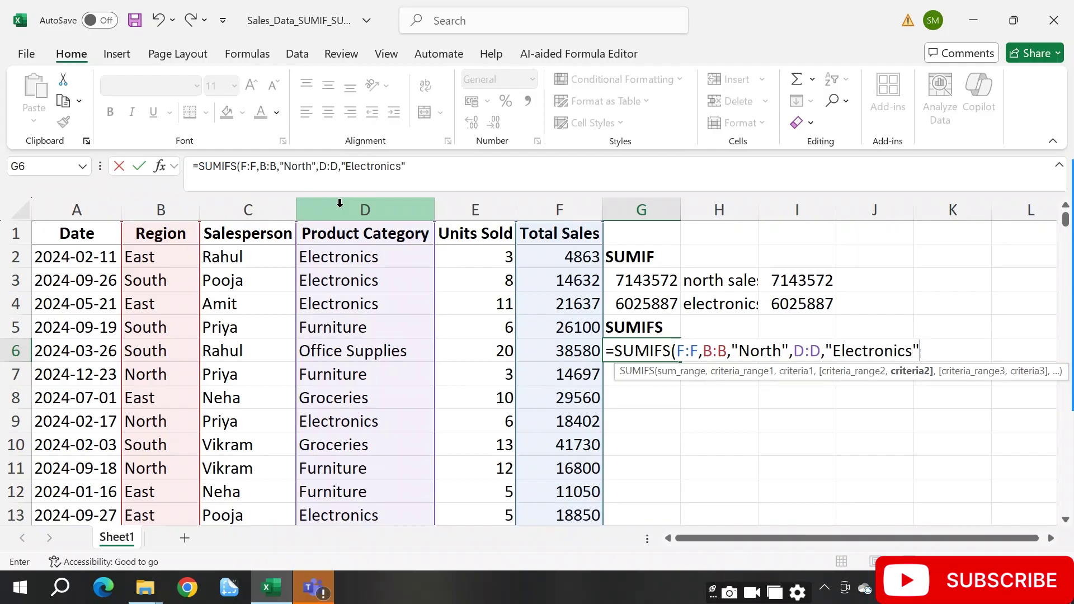
type(")")
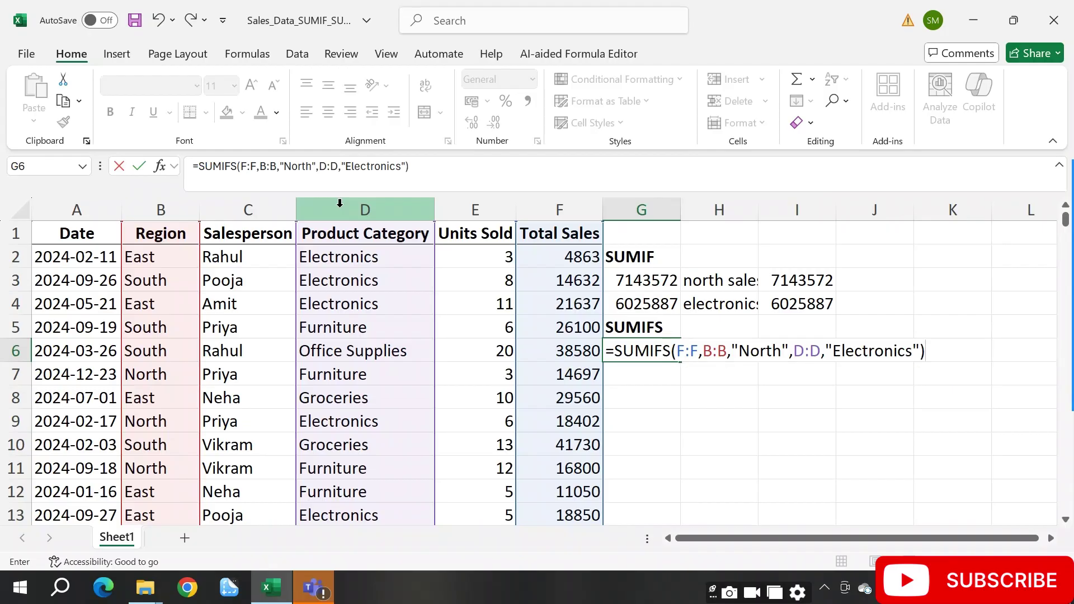
key("Return")
Label the SUMIFS result by entering "total sales of electronics in north" in cell H6
key("Up")
key("Right")
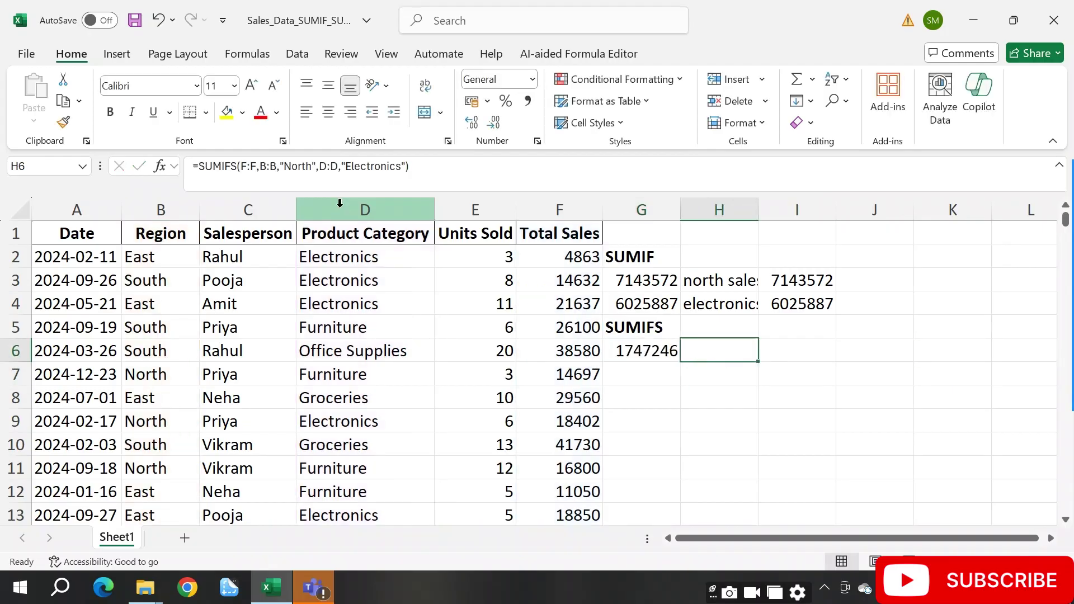
type("t")
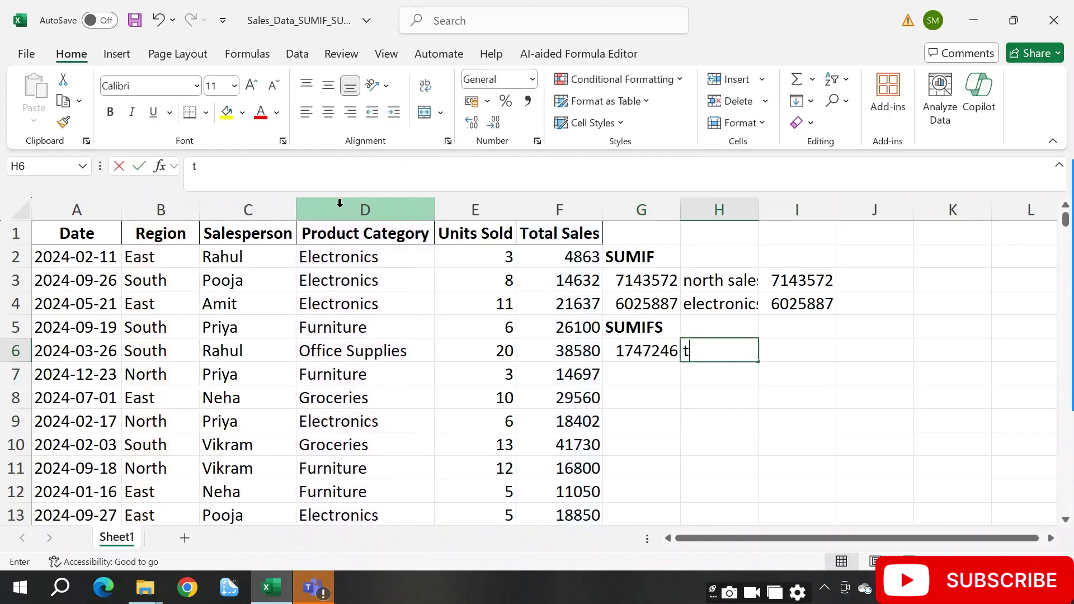
type("otal sales of ")
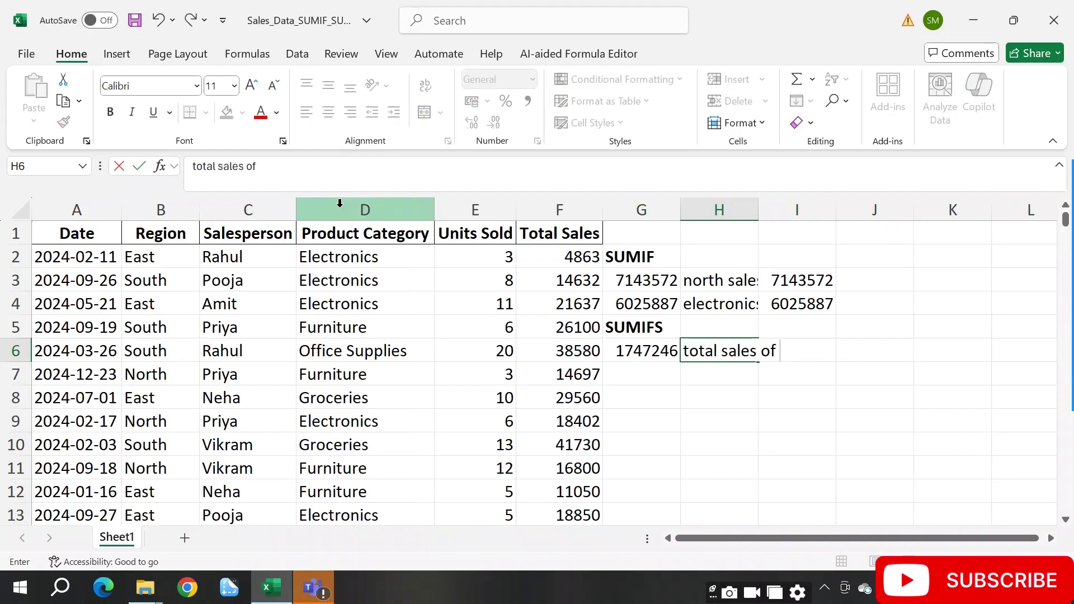
type("electro")
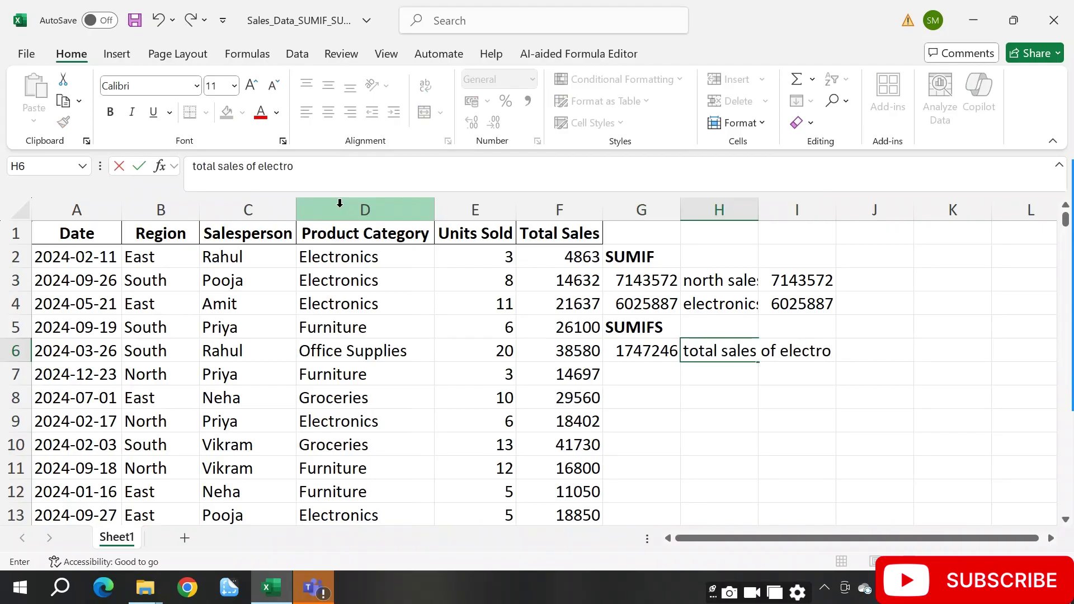
type("nics in north")
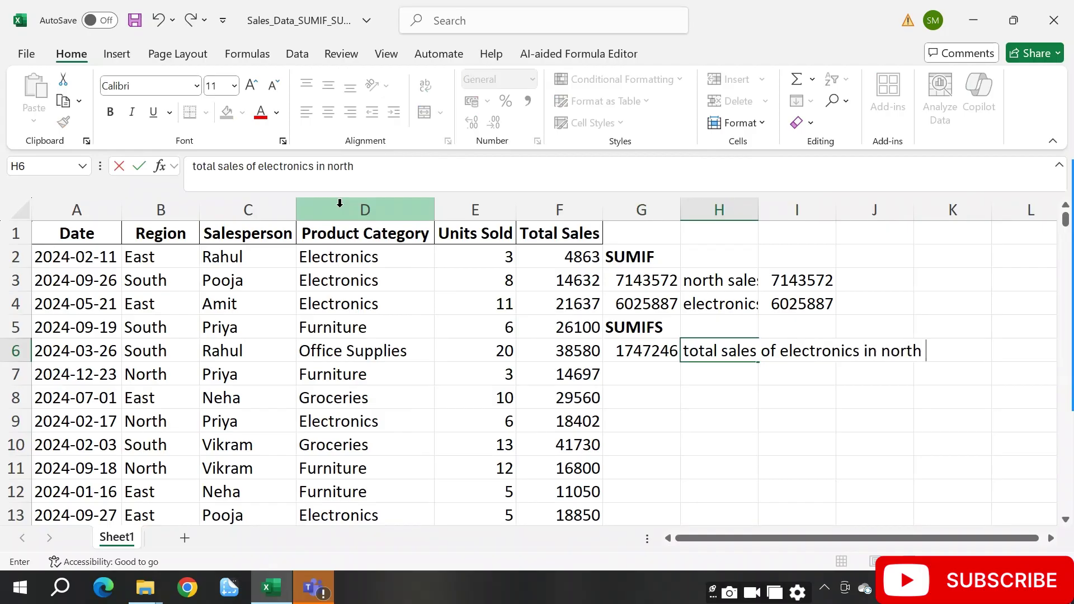
key("Return")
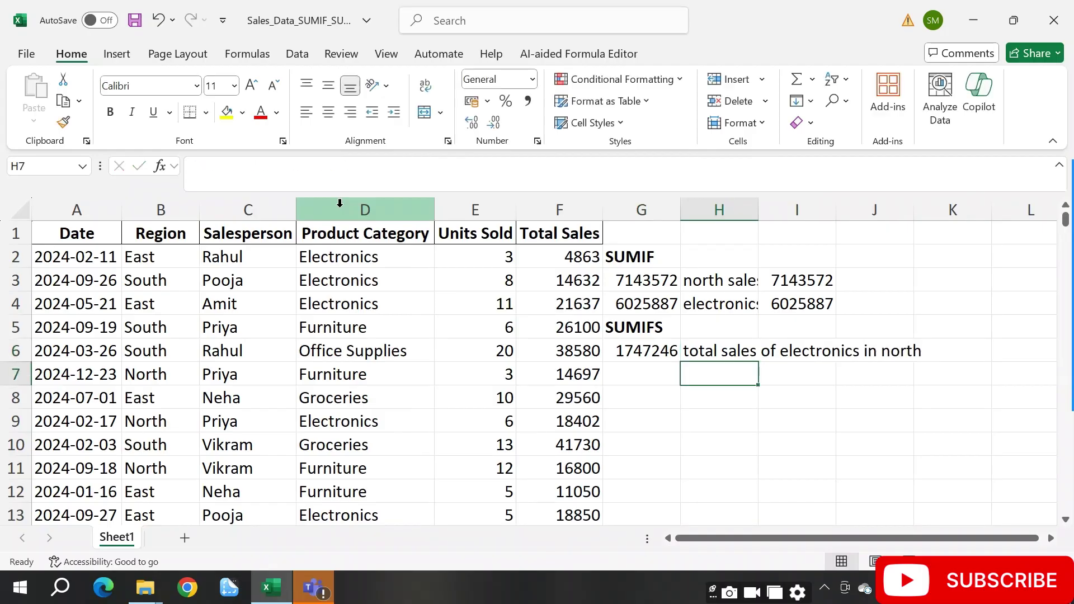
key("Up")
key("Left")
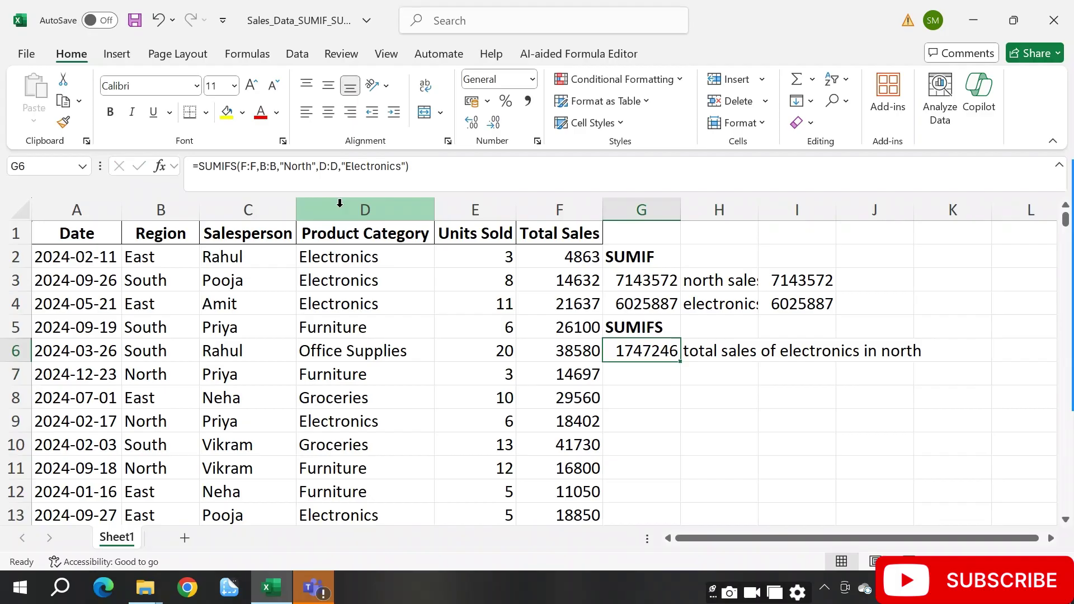
key("Down")
key("Up")
key("Up")
key("Up")
key("Up")
key("Up")
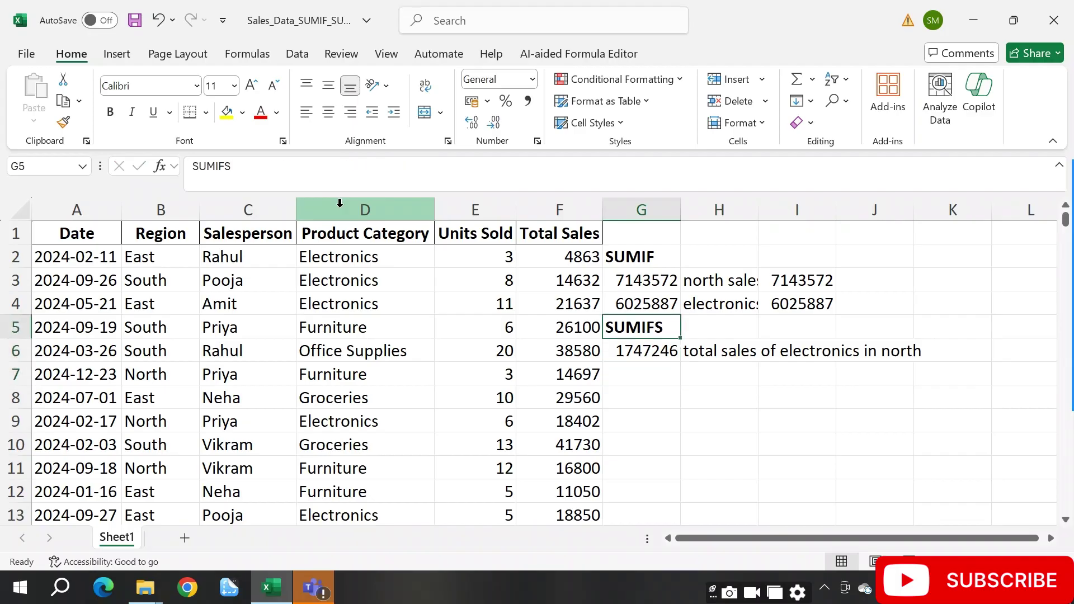
key("Down")
key("Down")
key("Down")
key("Down")
key("Down")
key("Down")
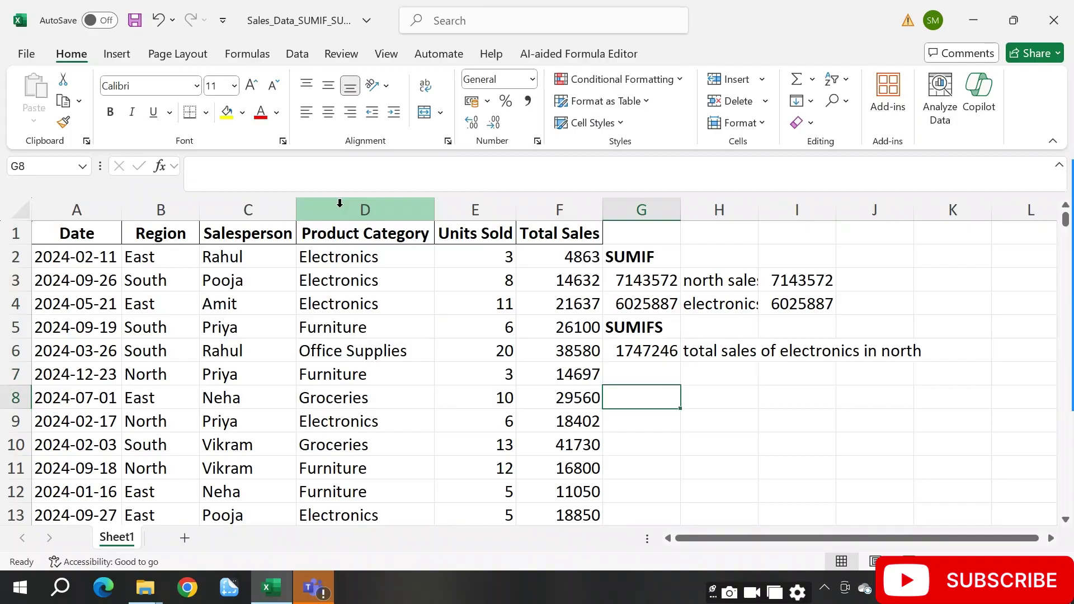
key("Up")
key("Down")
key("Up")
key("Up")
key("Down")
key("Down")
key("Up")
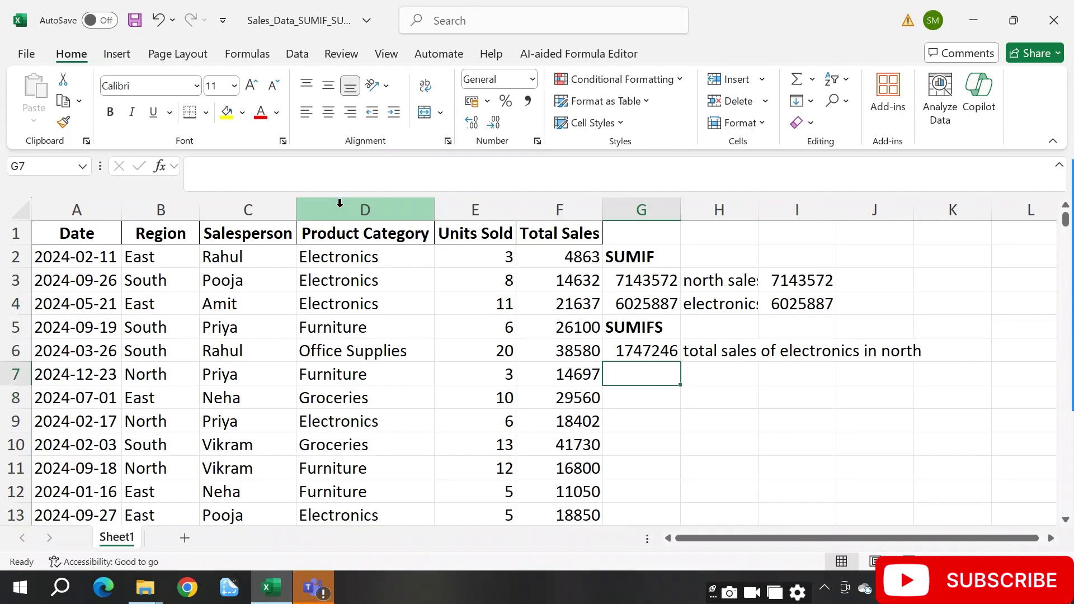
Enter a note in cell G7 reading "we need sales by", the first row's salesperson, "in january 2024", and make it bold and italic
type("we ")
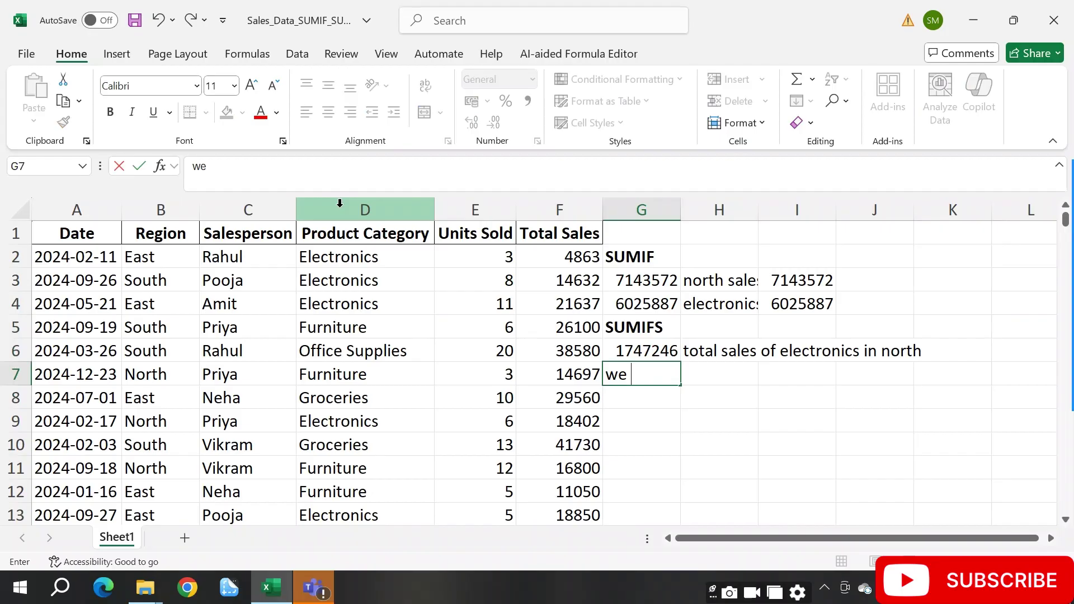
type("need sales")
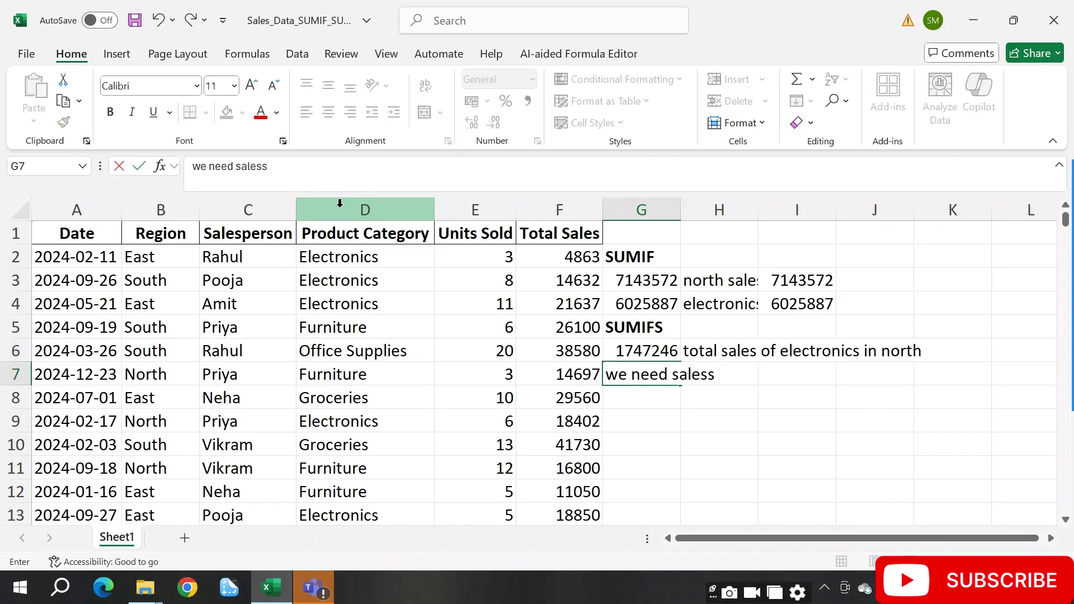
type(" n")
key("BackSpace")
type("by rahul")
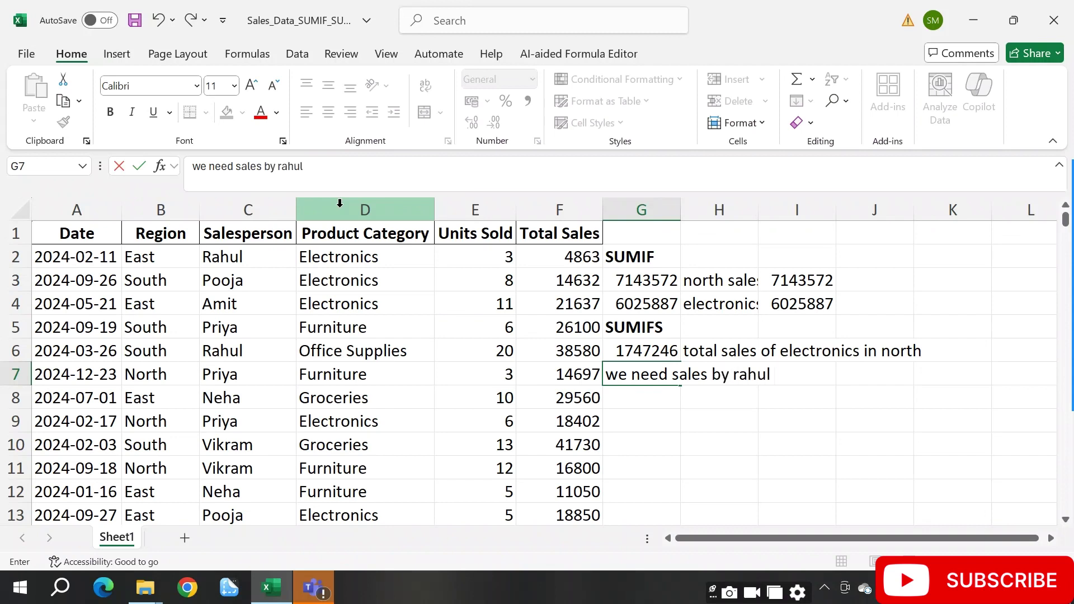
type(" in janua")
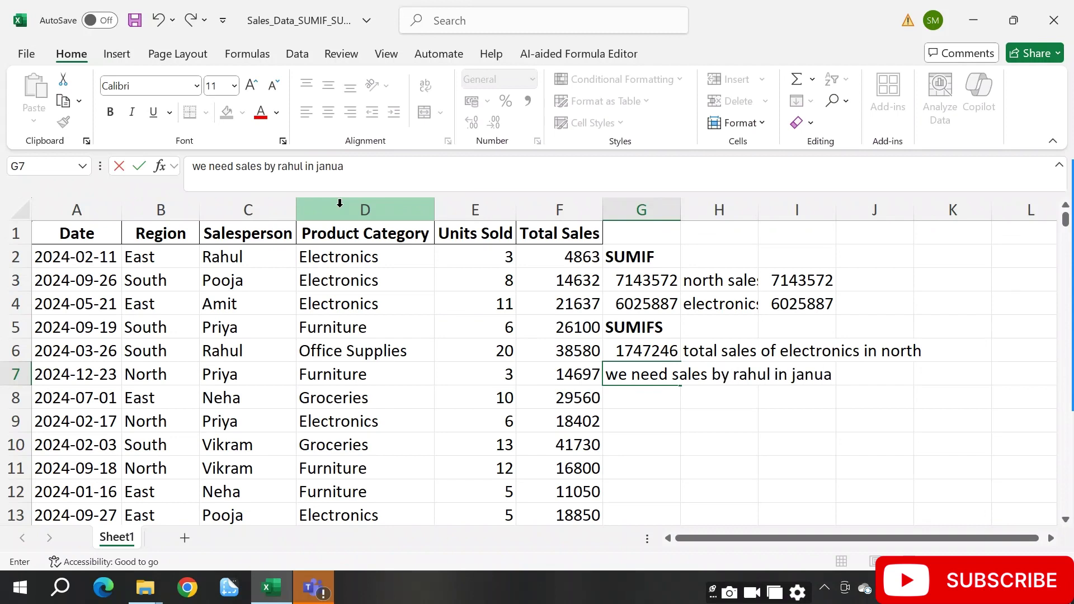
type("ry 2024")
key("Return")
key("Up")
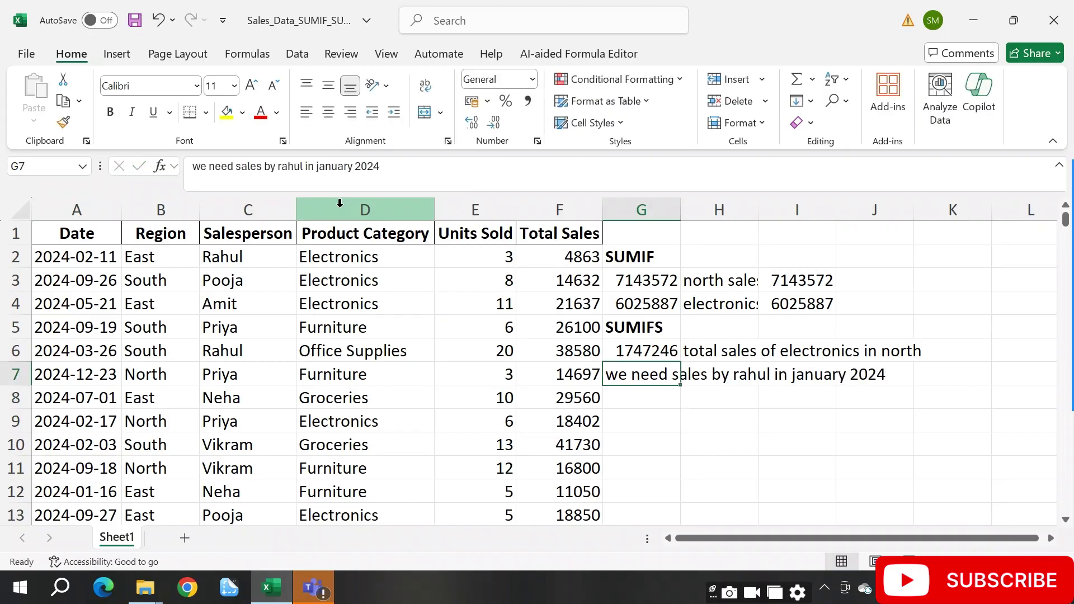
key("ctrl+b")
key("ctrl+i")
key("Return")
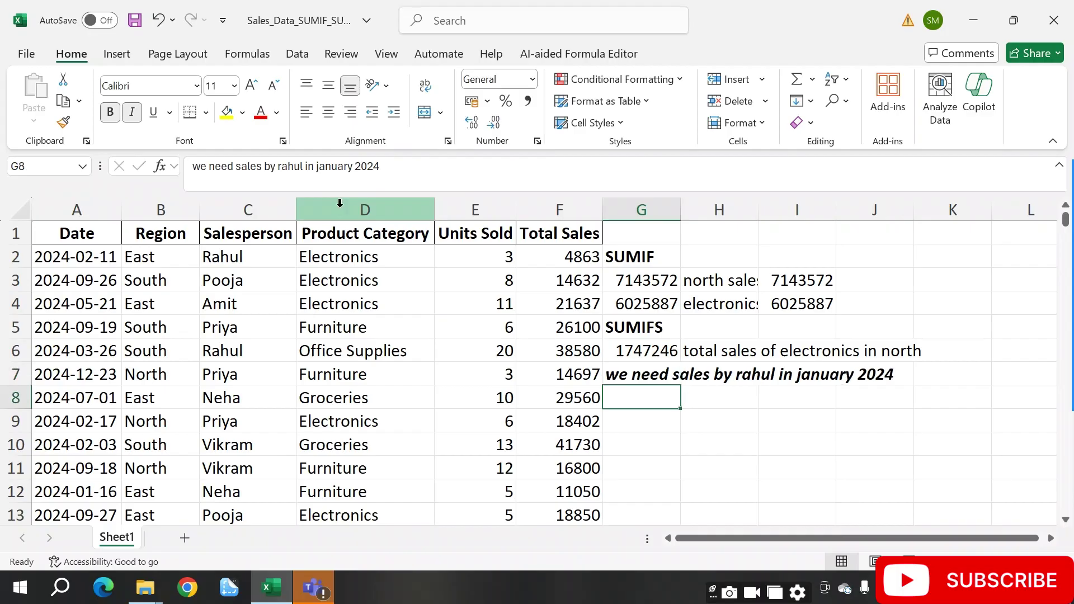
Begin a SUMIFS formula in cell G8 with the Total Sales column F:F as the sum range
key("Down")
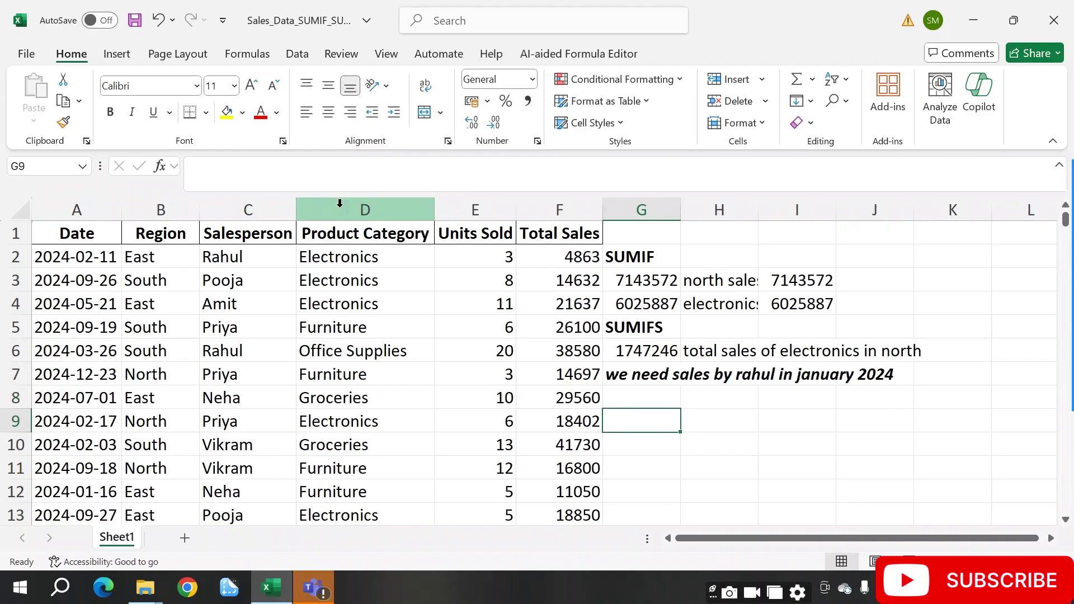
key("Up")
key("Up")
key("Down")
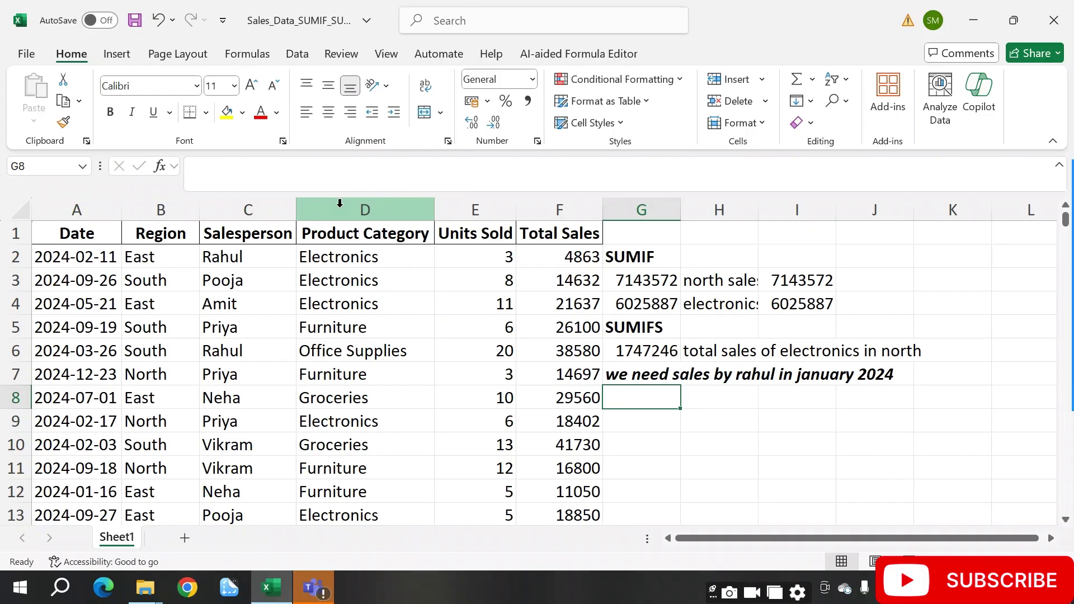
type("=s")
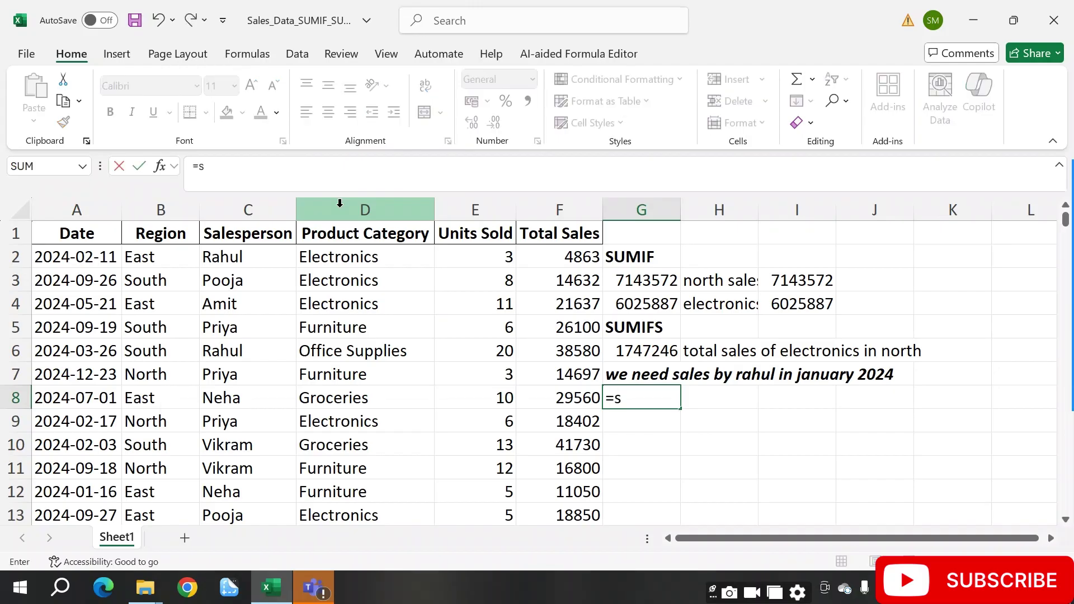
type("umif")
key("Down")
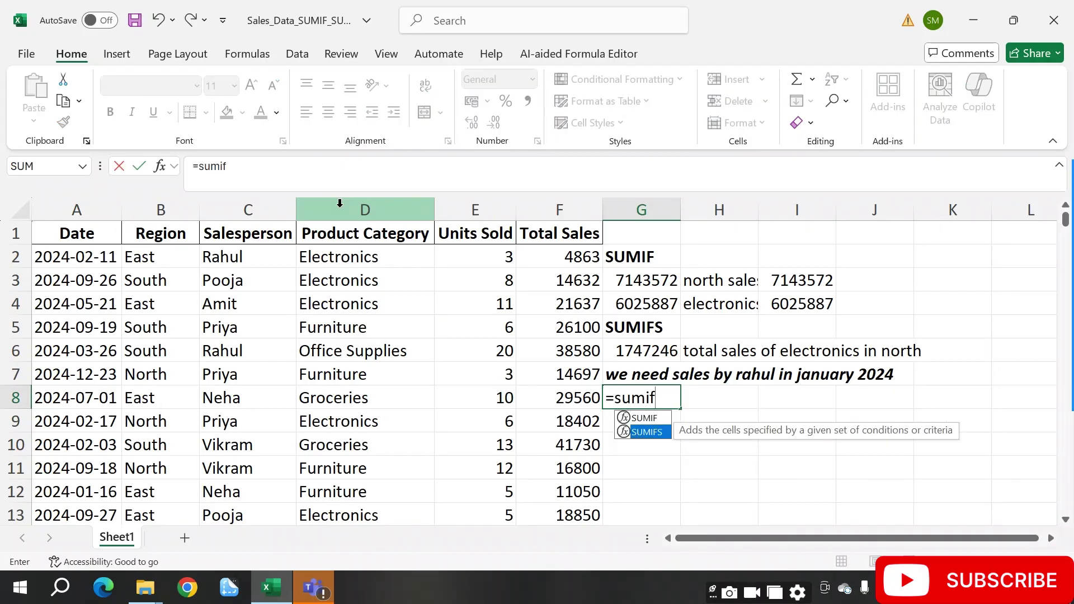
key("Tab")
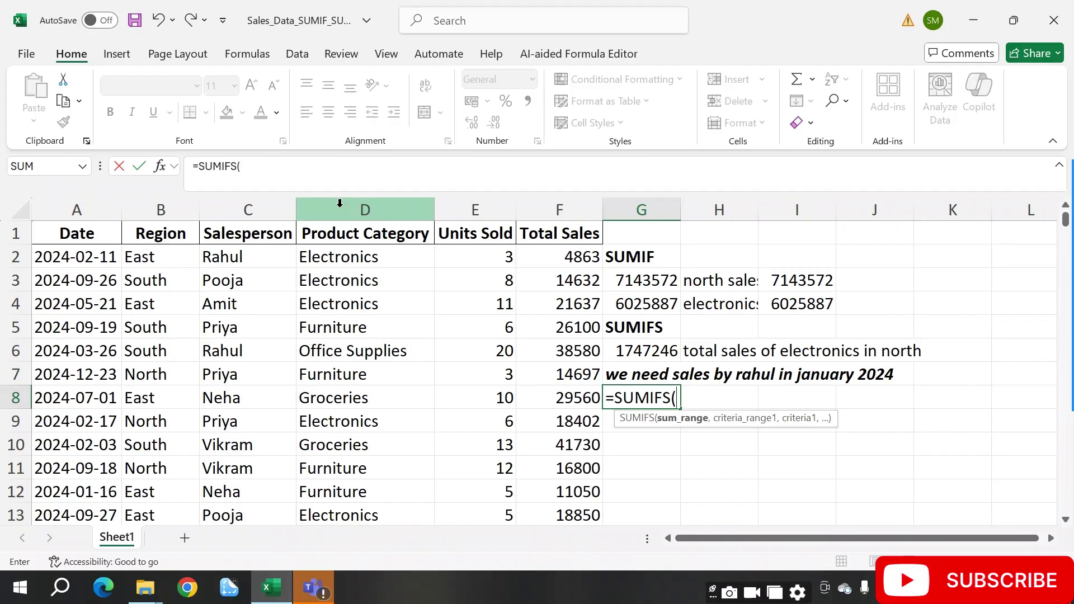
left_click(579, 211)
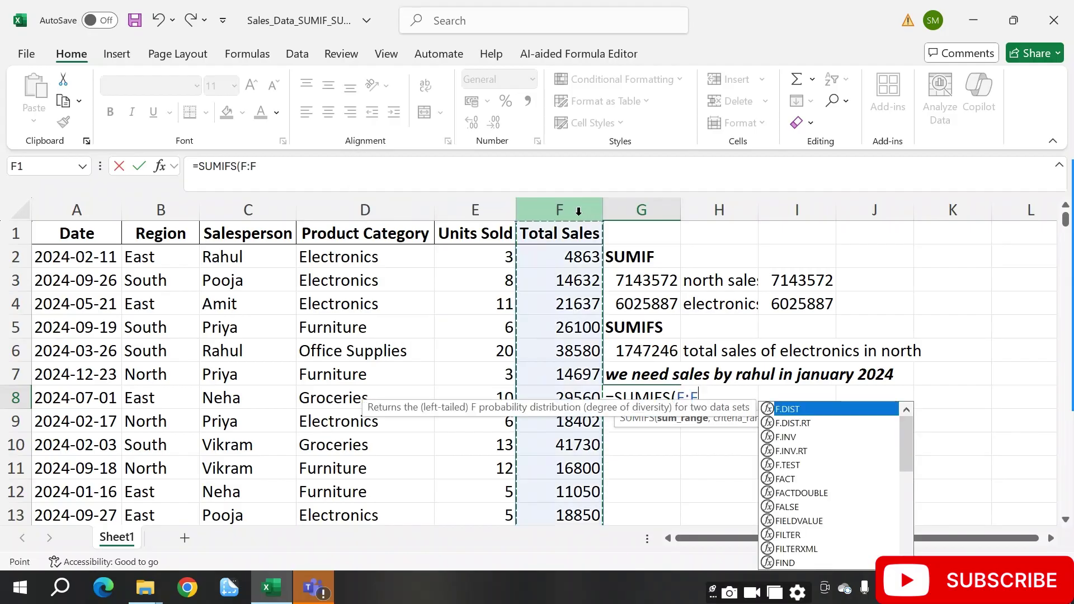
type(",")
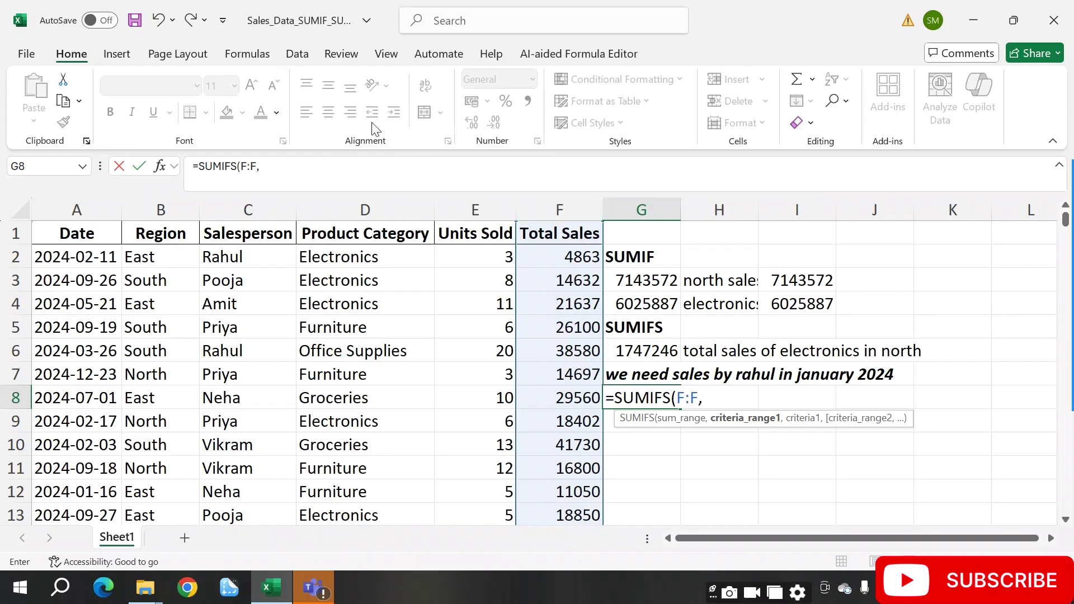
Add the Salesperson column C:C as the first criteria range, with the first row's salesperson in quotes as its criterion
left_click(266, 206)
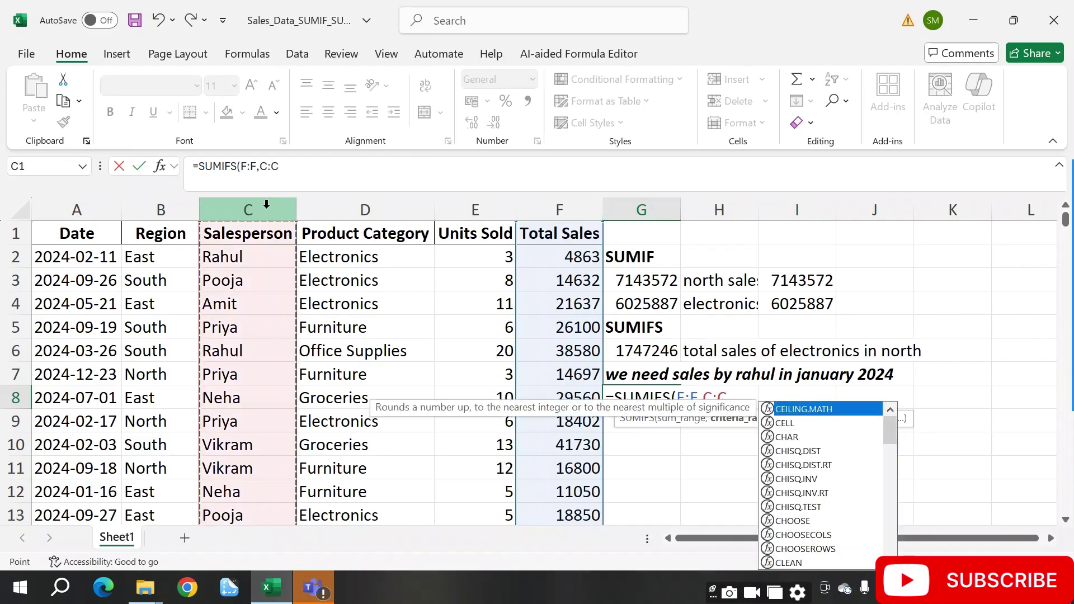
type(",")
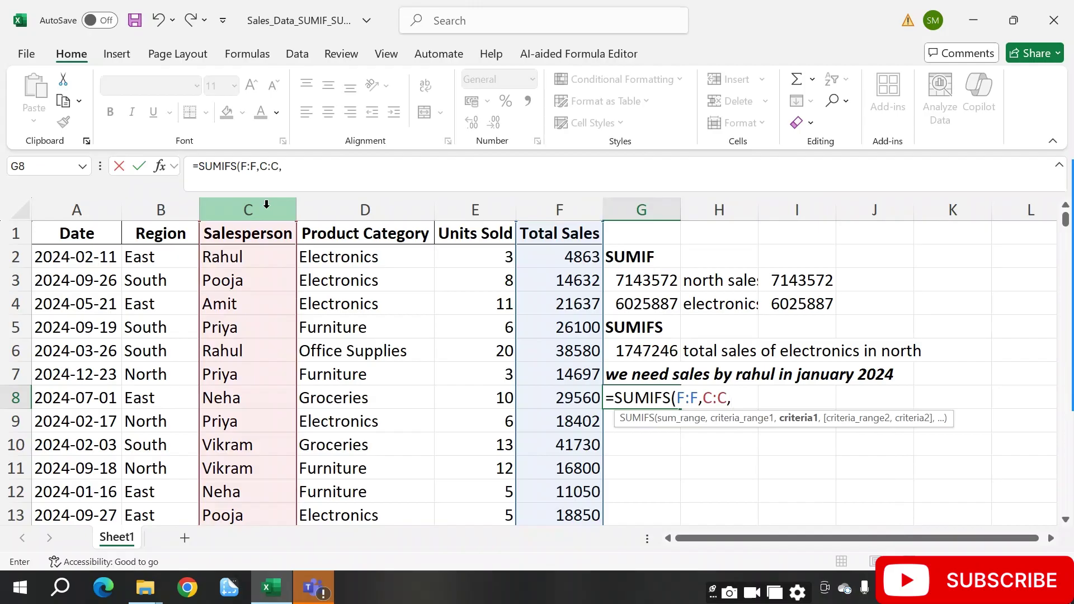
type("\"a")
key("BackSpace")
type("Rahul")
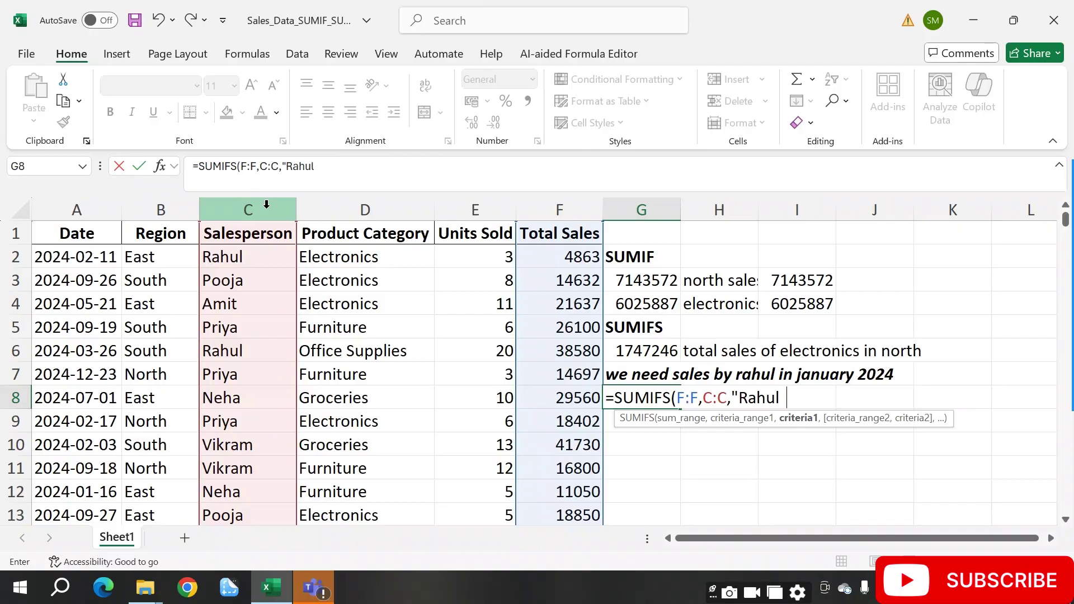
key("BackSpace")
type("\"")
type(",")
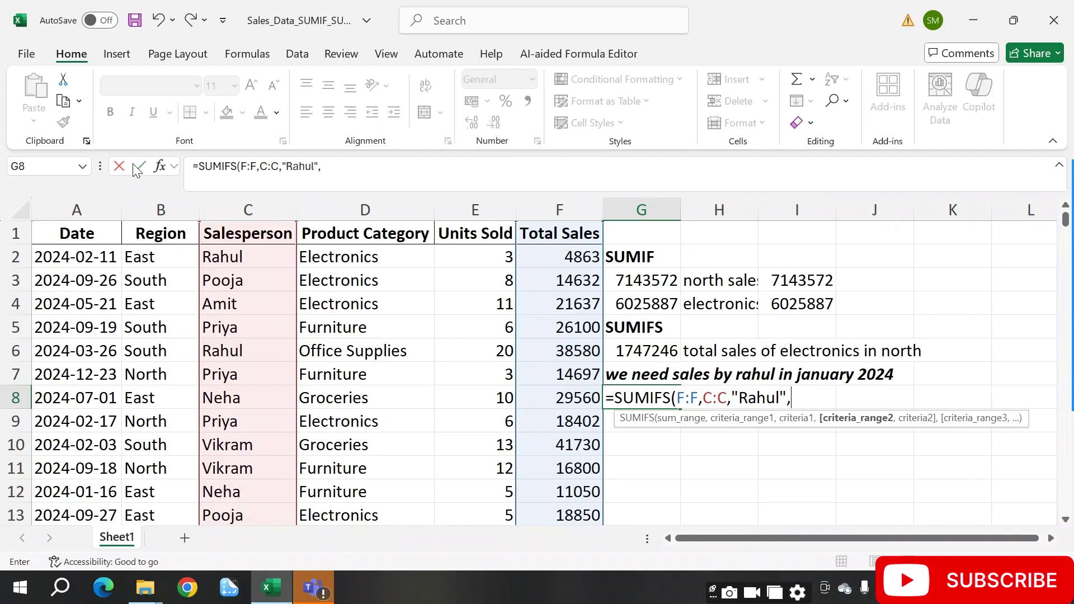
Add the Date column A:A as the second criteria range with the criterion ">=2024-01-01"
left_click(76, 212)
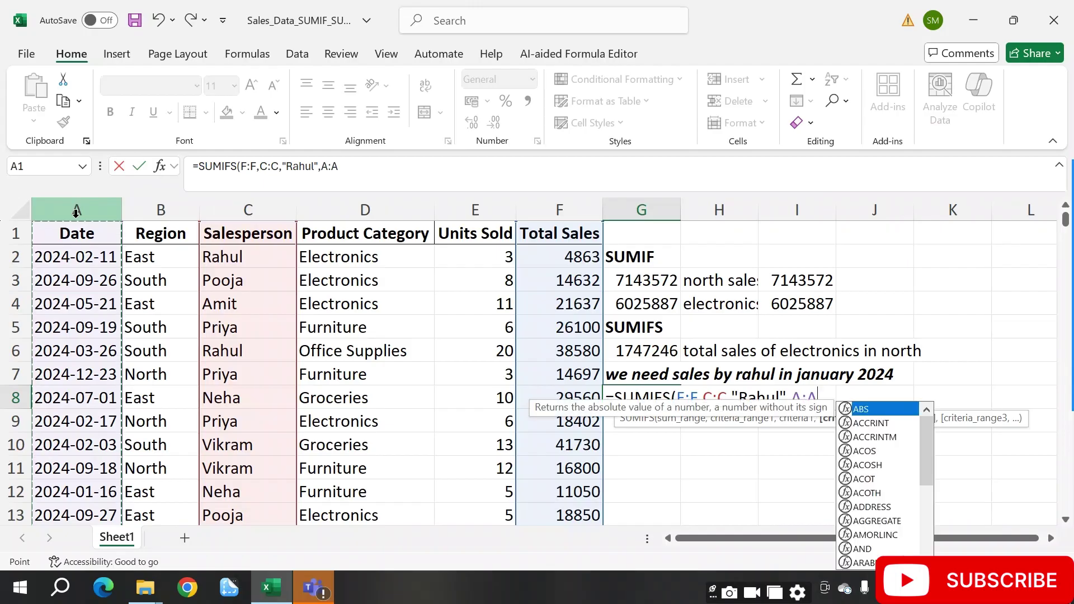
type(",")
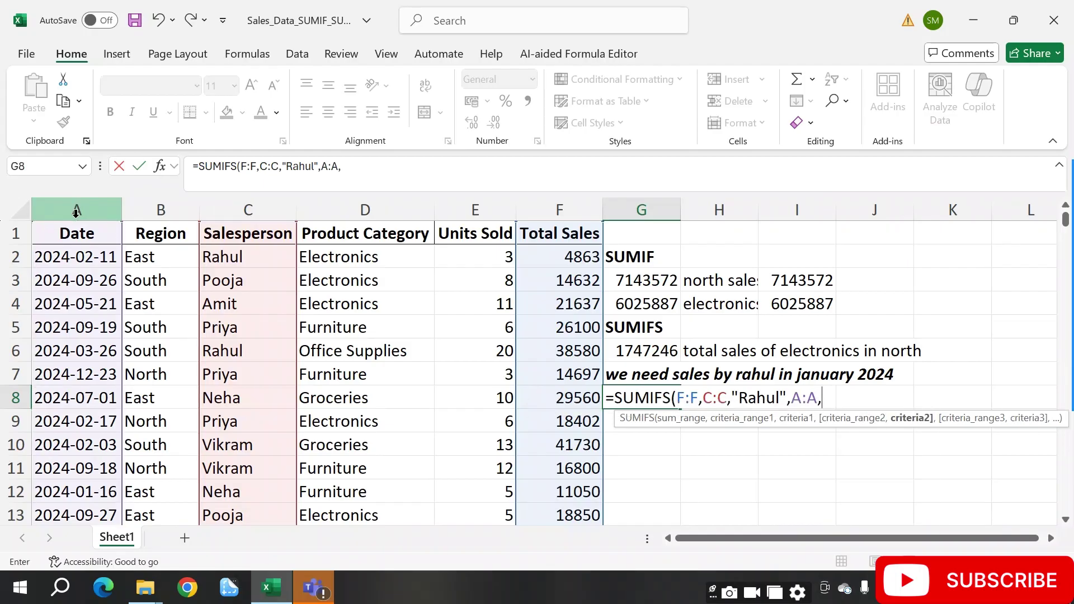
type("\">=01-01")
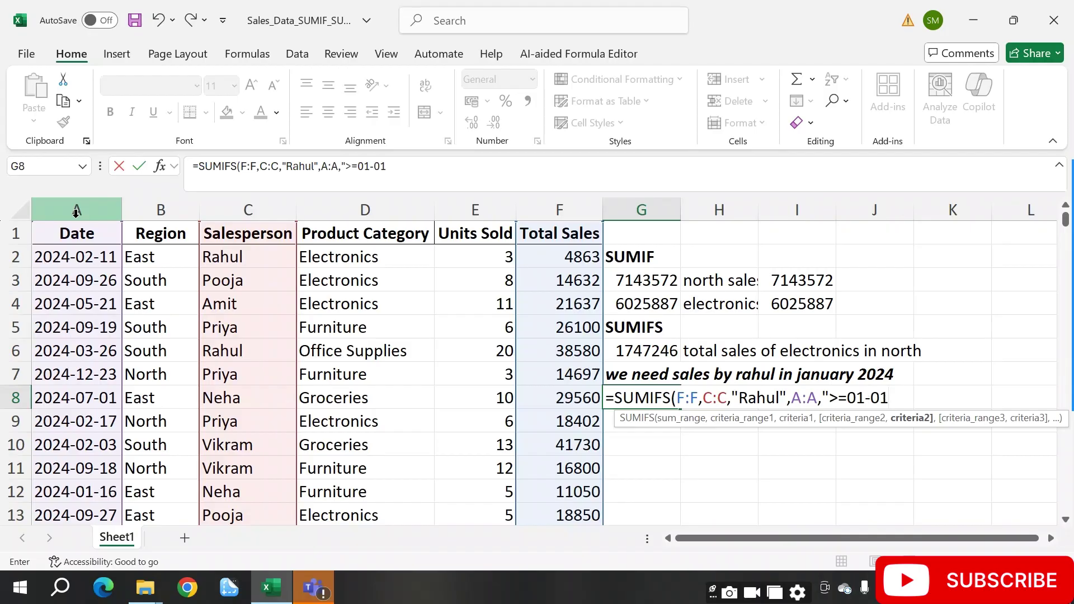
key("BackSpace")
key("BackSpace")
key("BackSpace")
key("BackSpace")
key("BackSpace")
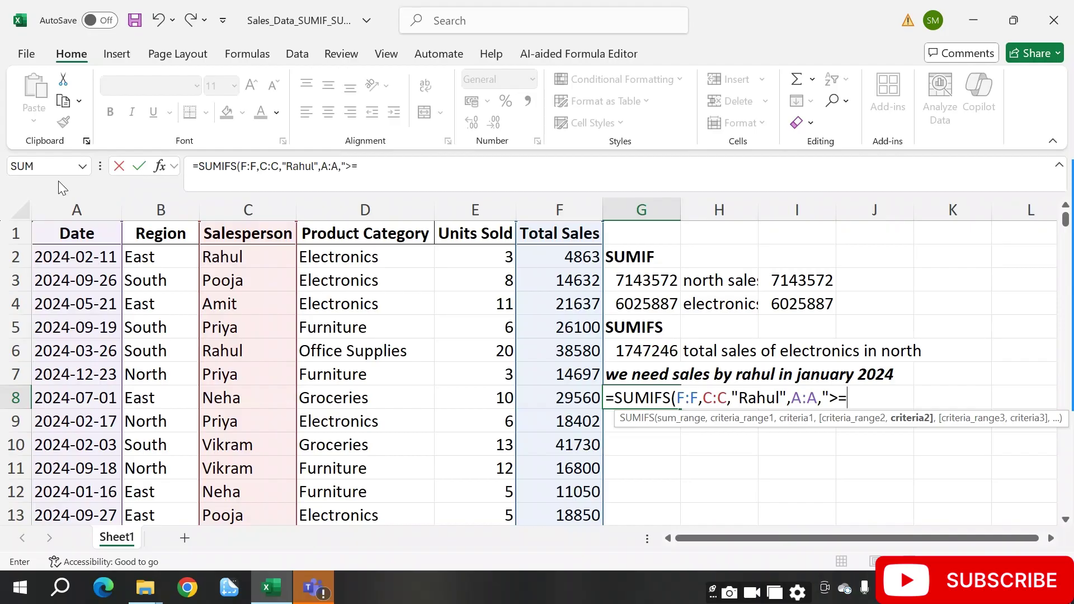
type("2024-01")
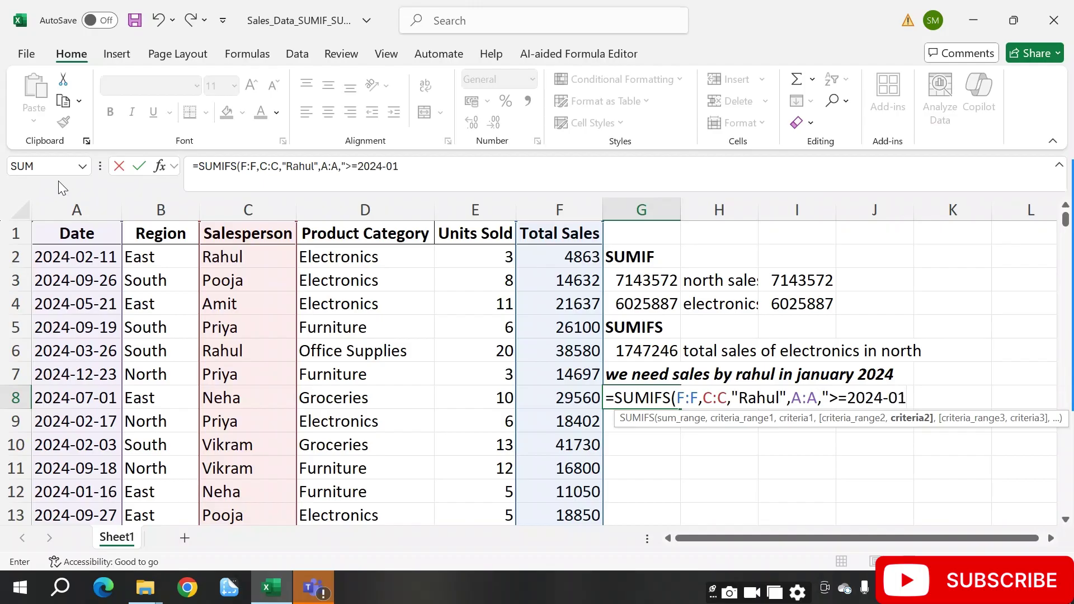
type("-01\",")
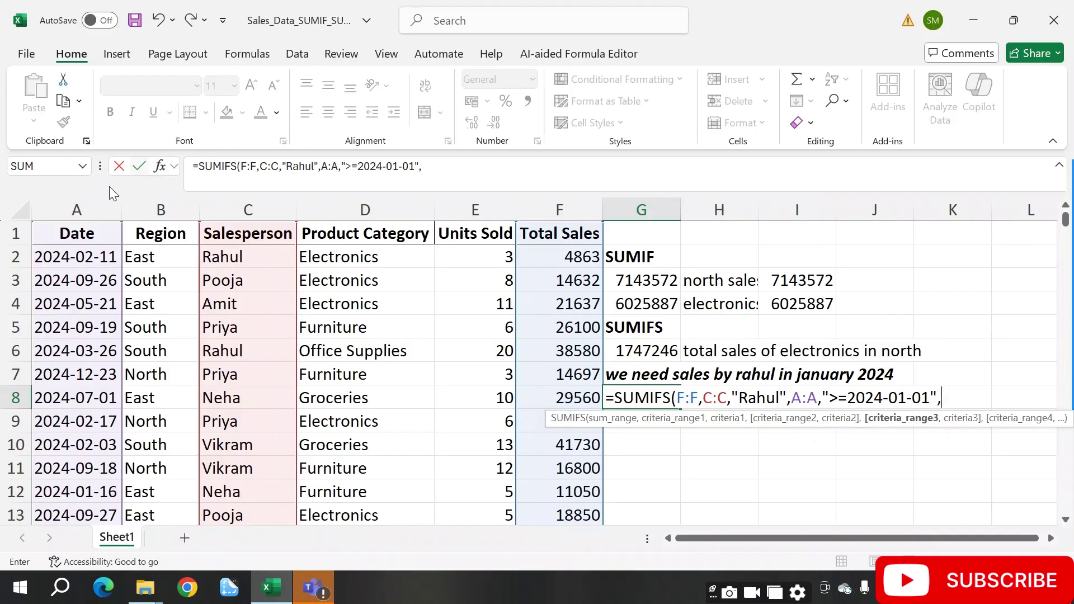
Add the Date column A:A again with the criterion "<=2024-01-31" and complete the SUMIFS formula in cell G8
left_click(81, 207)
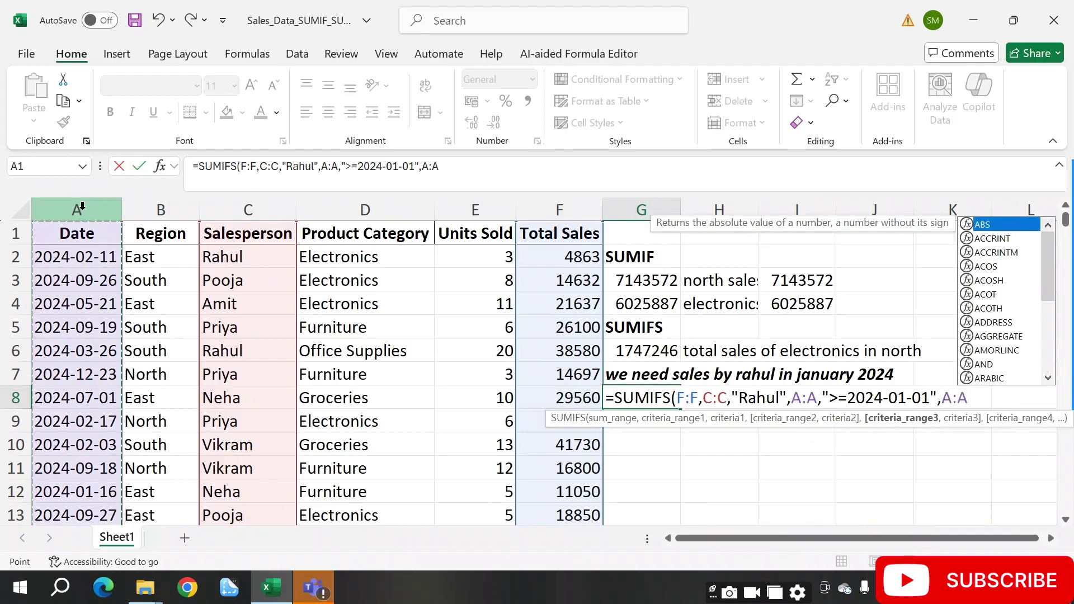
type(", ")
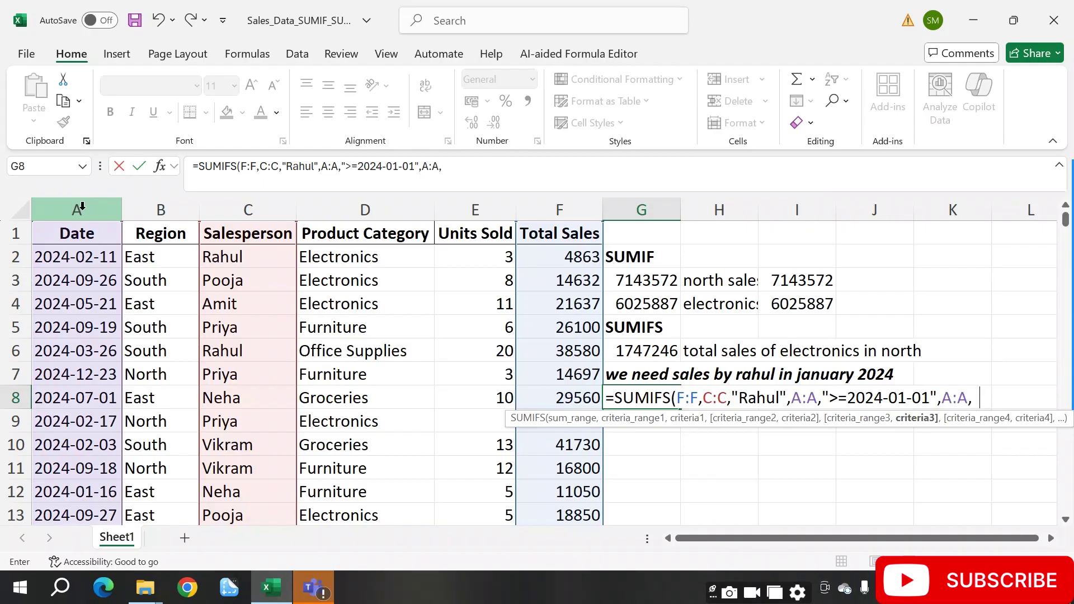
type("\"<=2024")
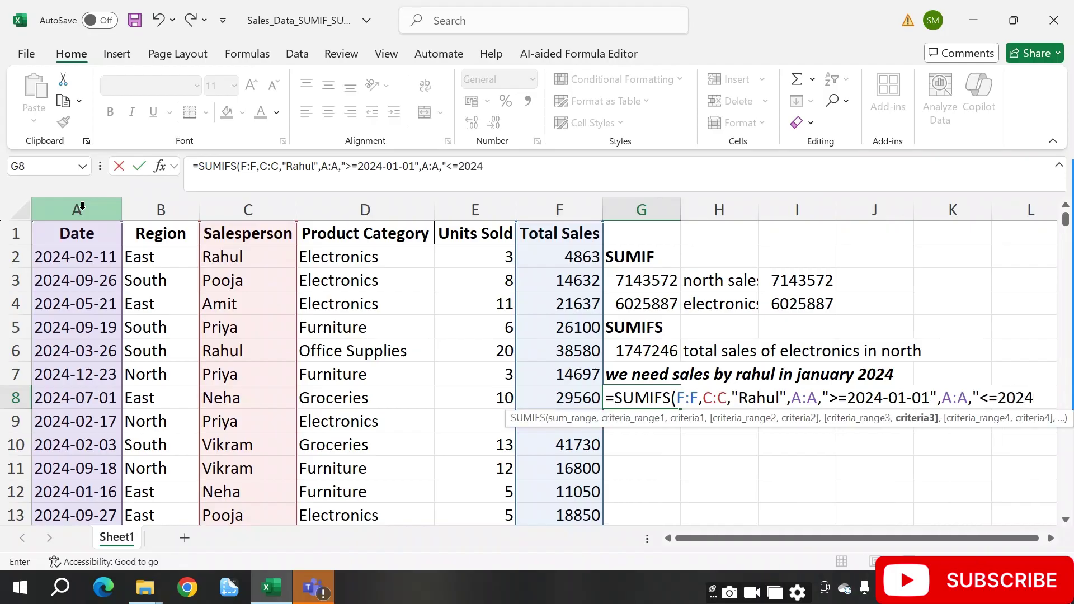
type("-01-")
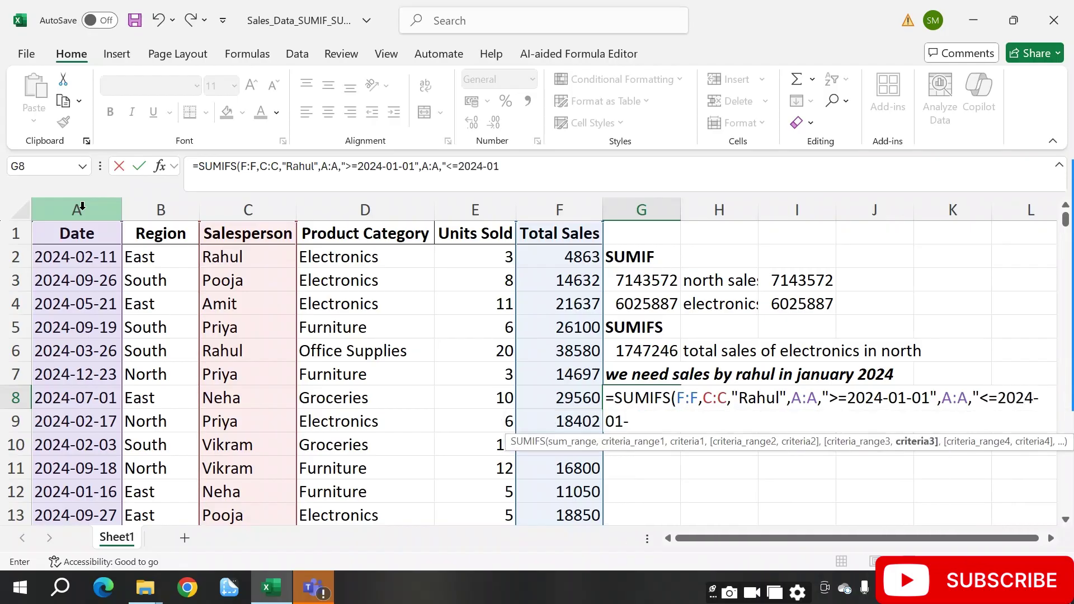
type("31\")")
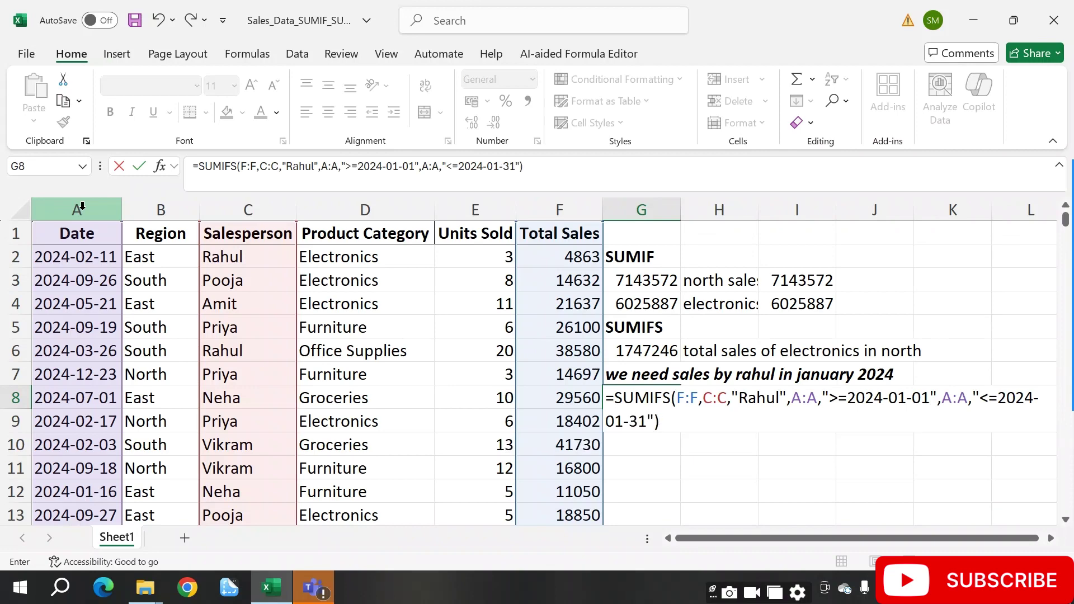
key("Return")
key("Up")
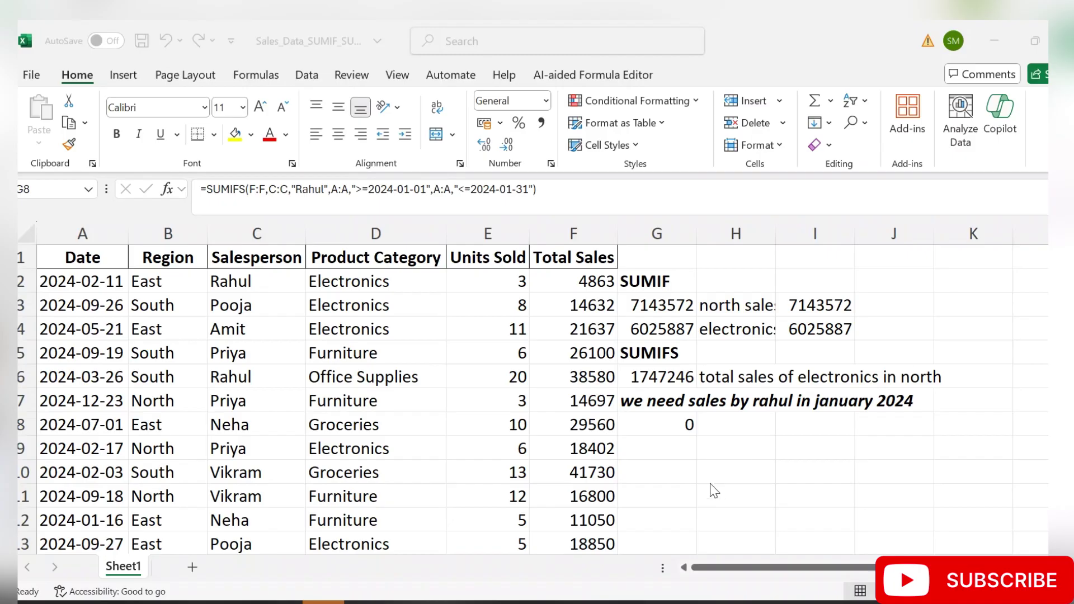
Review the ranges and criteria of the SUMIFS formula in cell G8
double_click(658, 427)
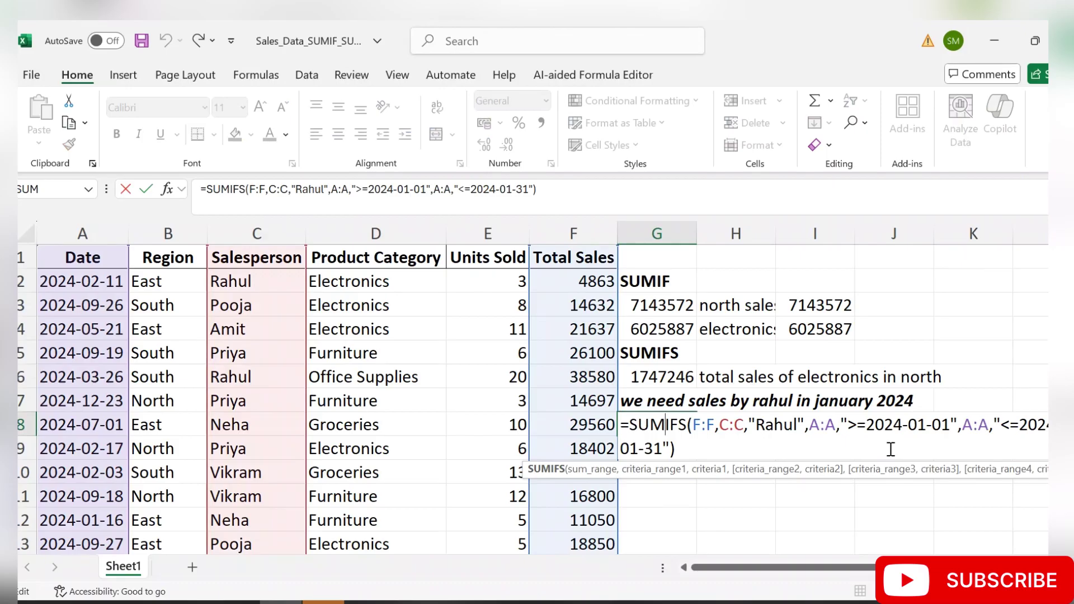
key("Down")
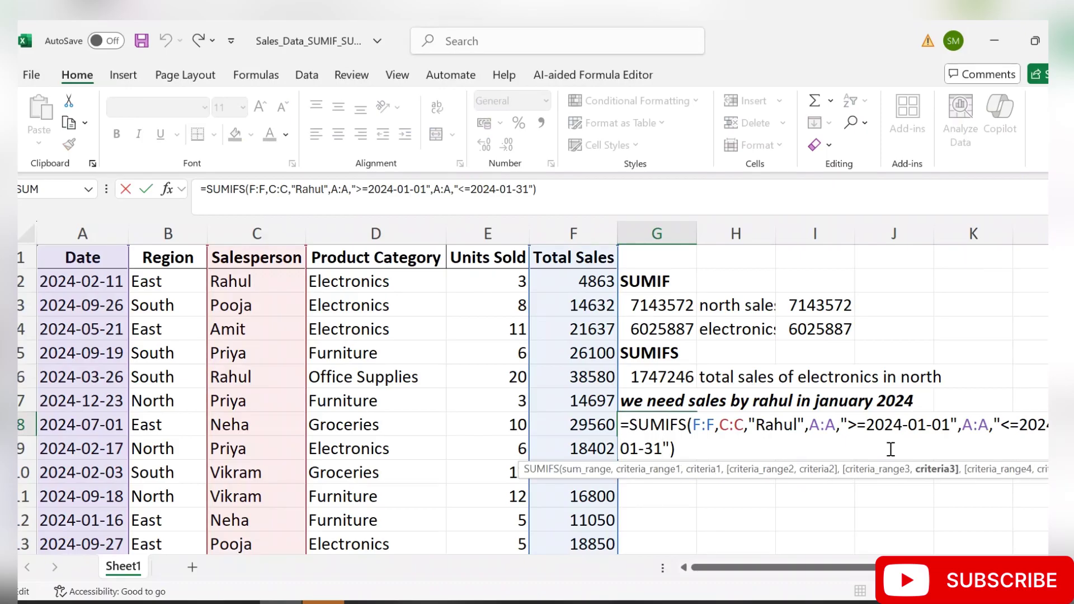
key("ctrl+Return")
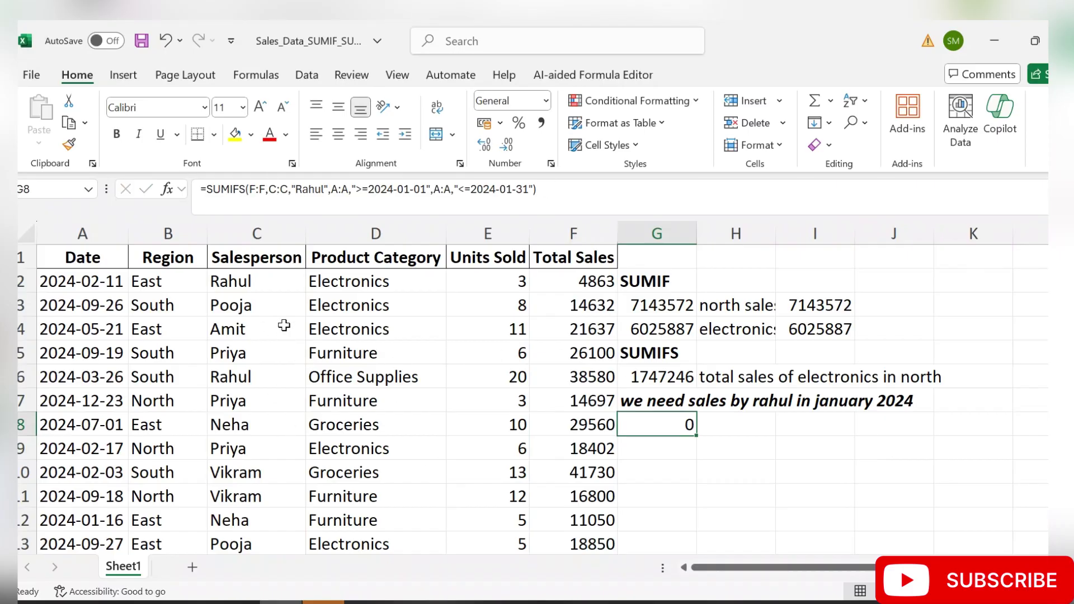
Examine how the date values in the first rows of column A are stored
left_click(277, 305)
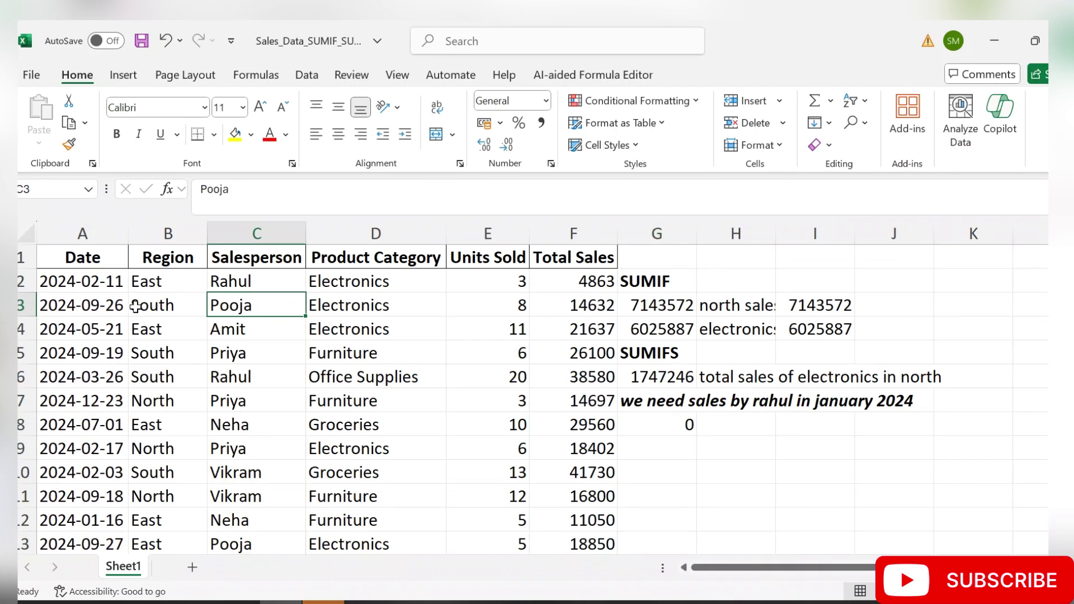
left_click(99, 307)
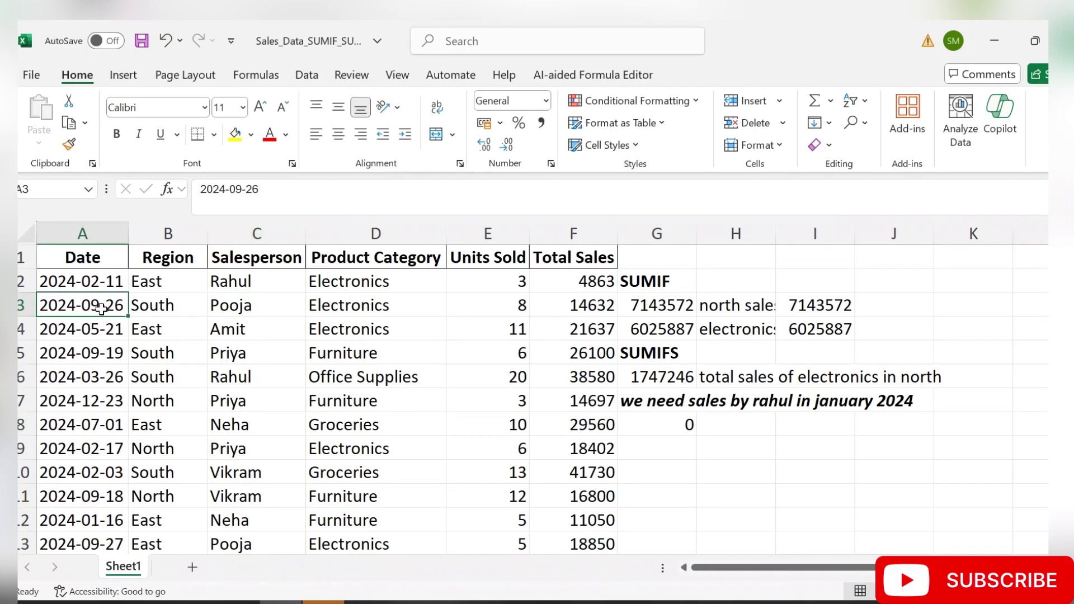
key("Down")
key("Down")
key("Up")
key("Up")
key("Up")
key("Down")
key("Down")
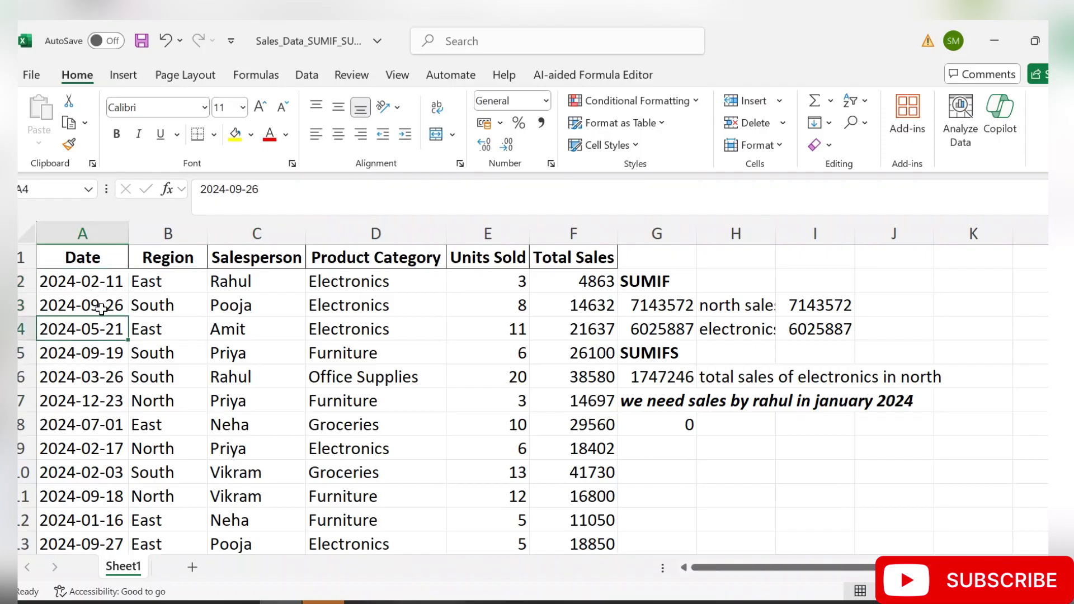
key("Down")
key("Down")
key("Down")
key("Down")
key("Down")
key("Right")
key("Up")
key("Left")
key("Up")
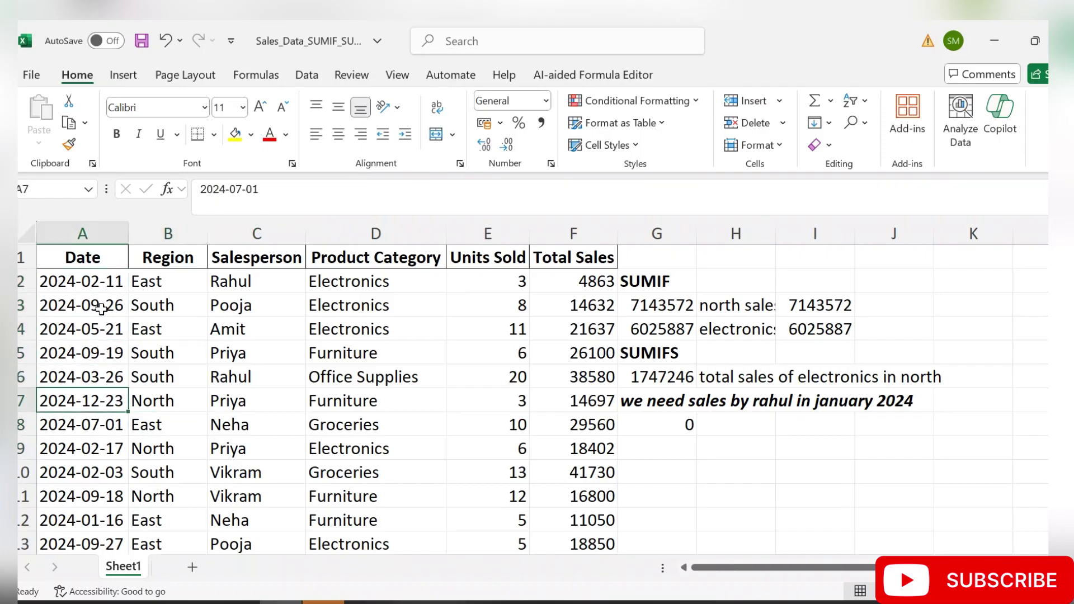
key("Up")
key("Up")
key("Up")
key("Up")
key("Up")
key("Down")
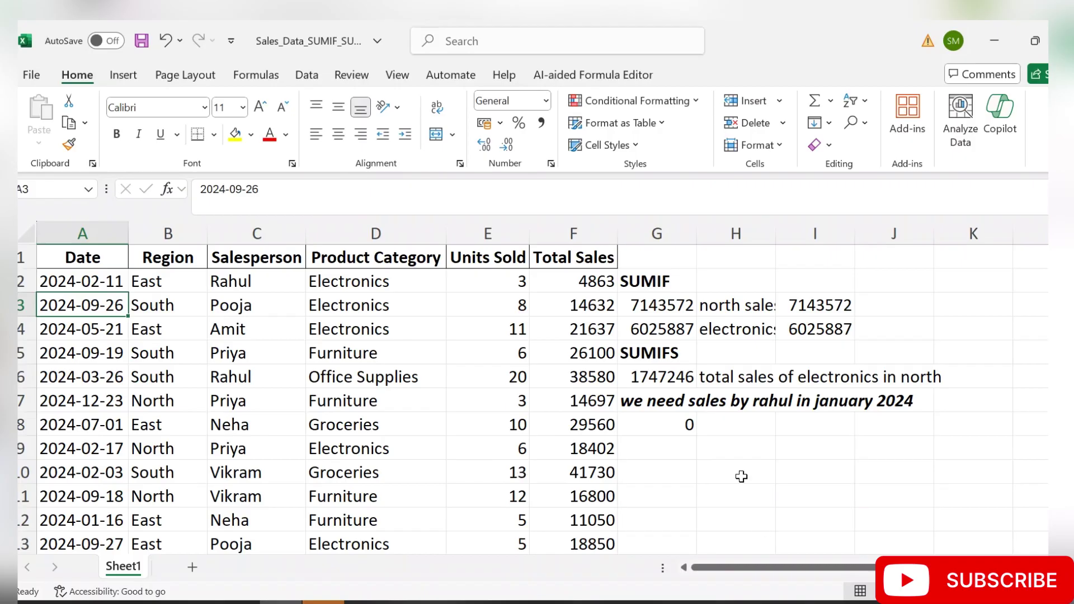
Enter =ISNUMBER(A2) in cell H8 to test whether the first date is a real date value
left_click(676, 449)
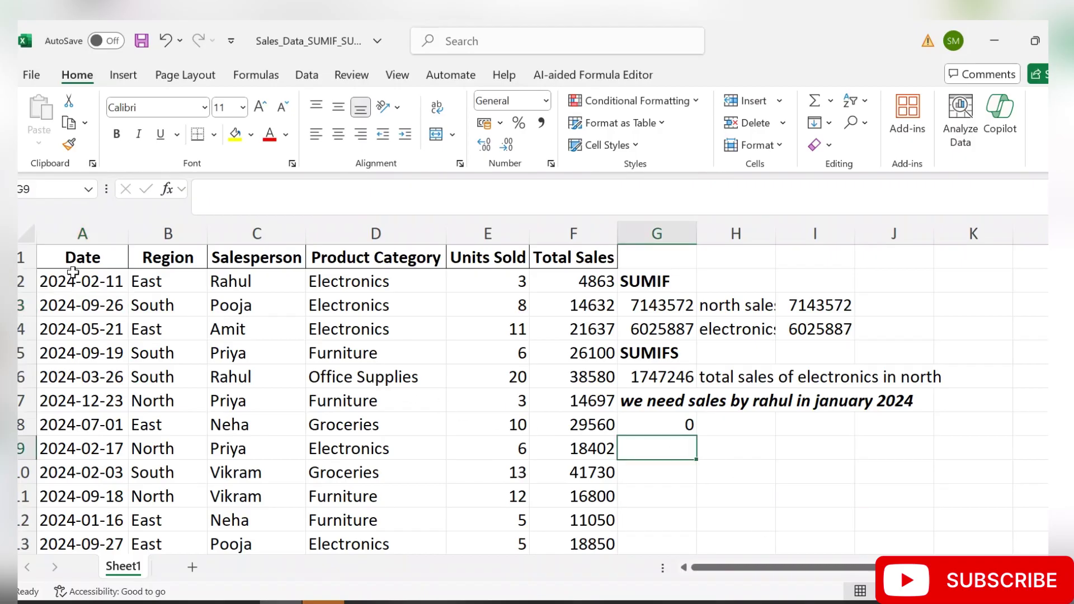
left_click(84, 233)
left_click(686, 449)
key("Right")
key("Up")
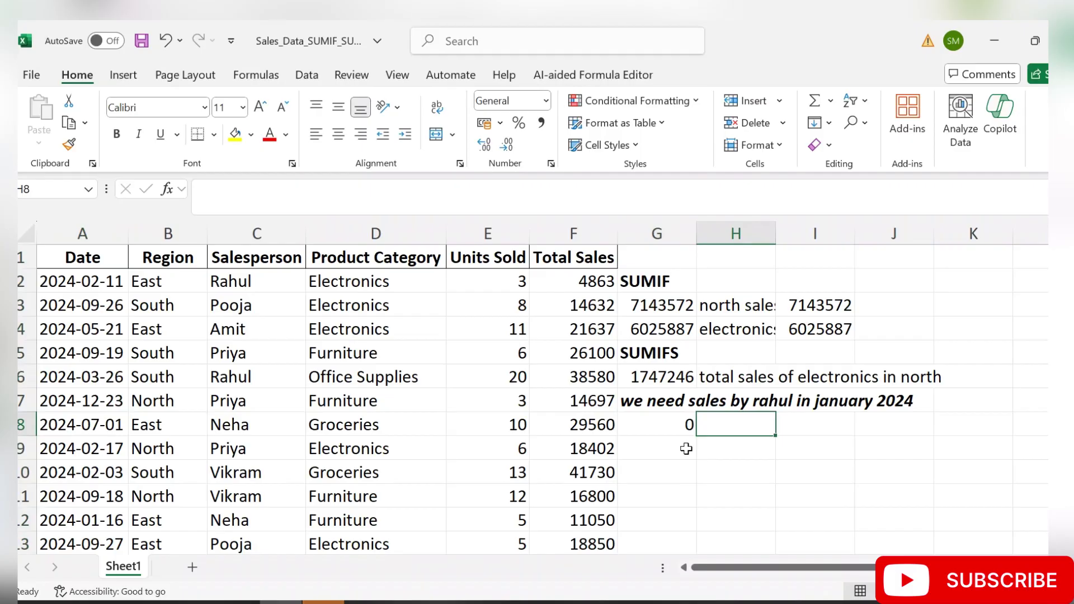
type("=is")
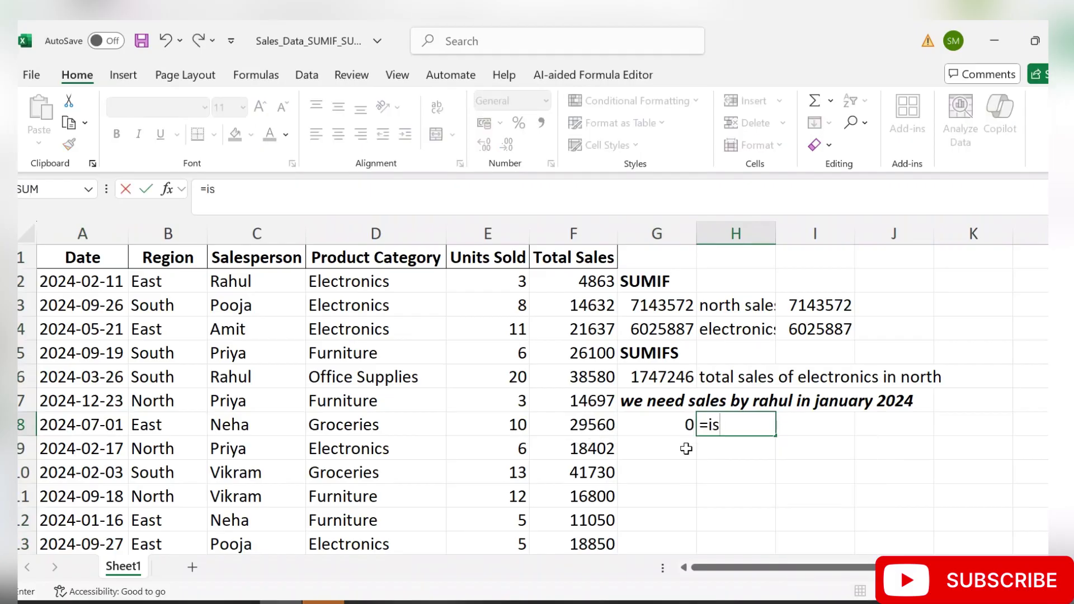
type("numb")
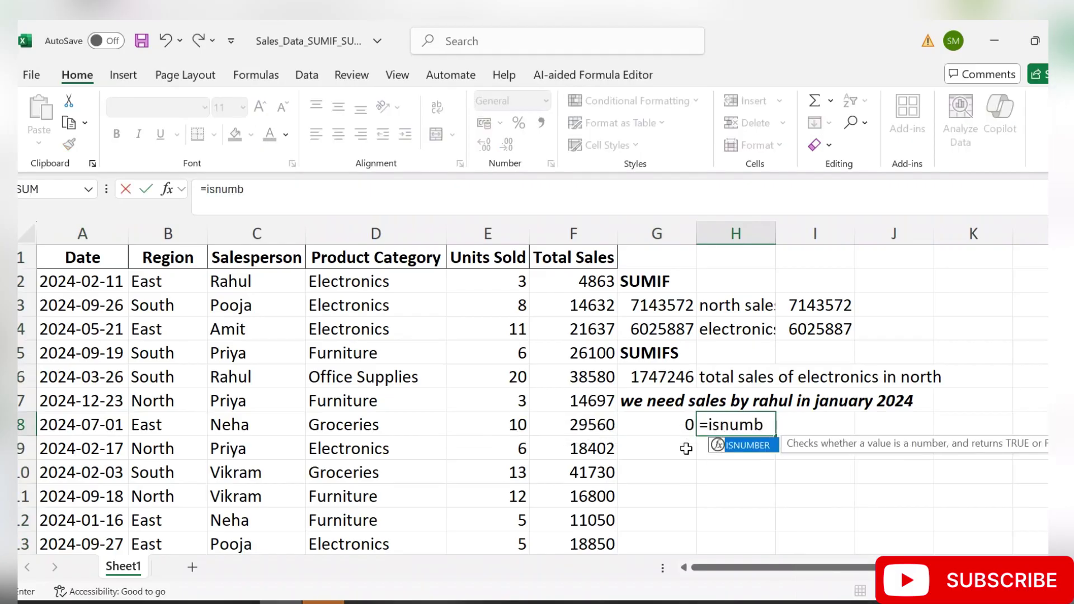
key("Tab")
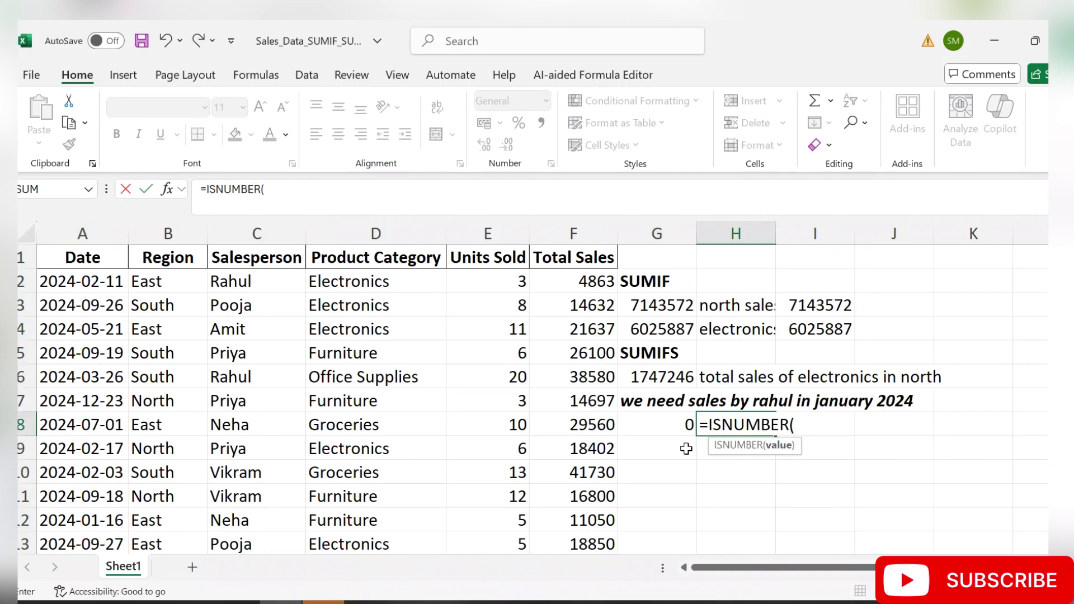
left_click(75, 274)
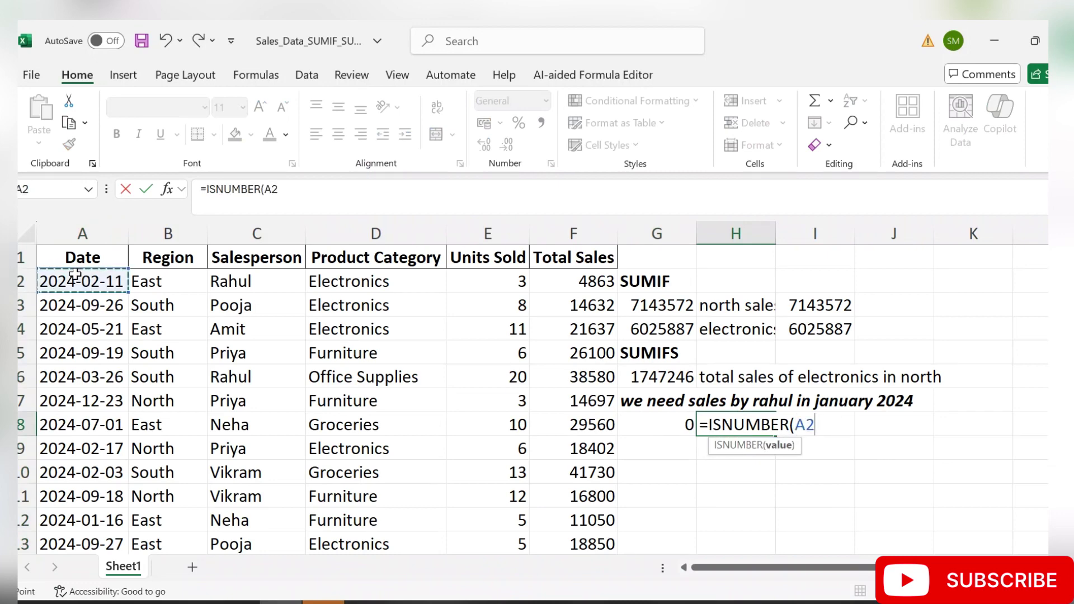
type(")")
key("Return")
key("Up")
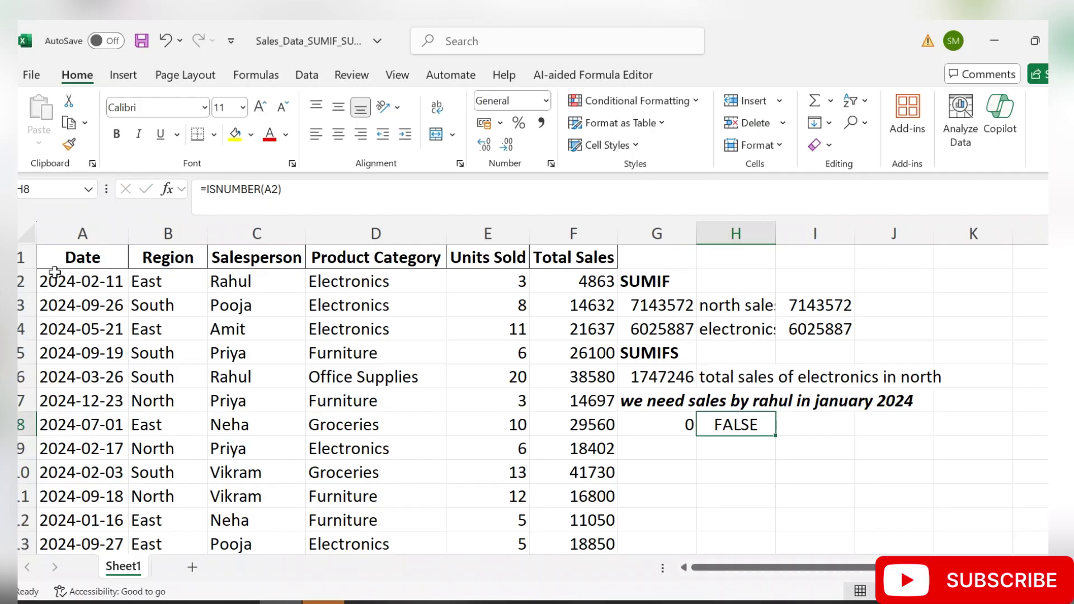
Try converting the date in A2 with the formula =A2*1 in cell K2, and clear that cell again
left_click(109, 282)
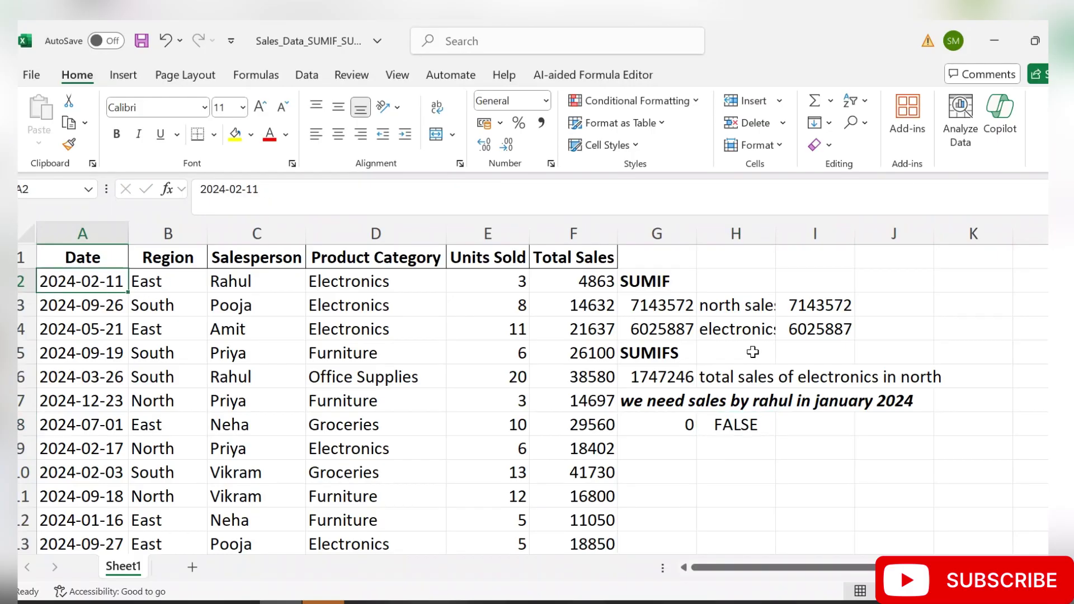
left_click(951, 258)
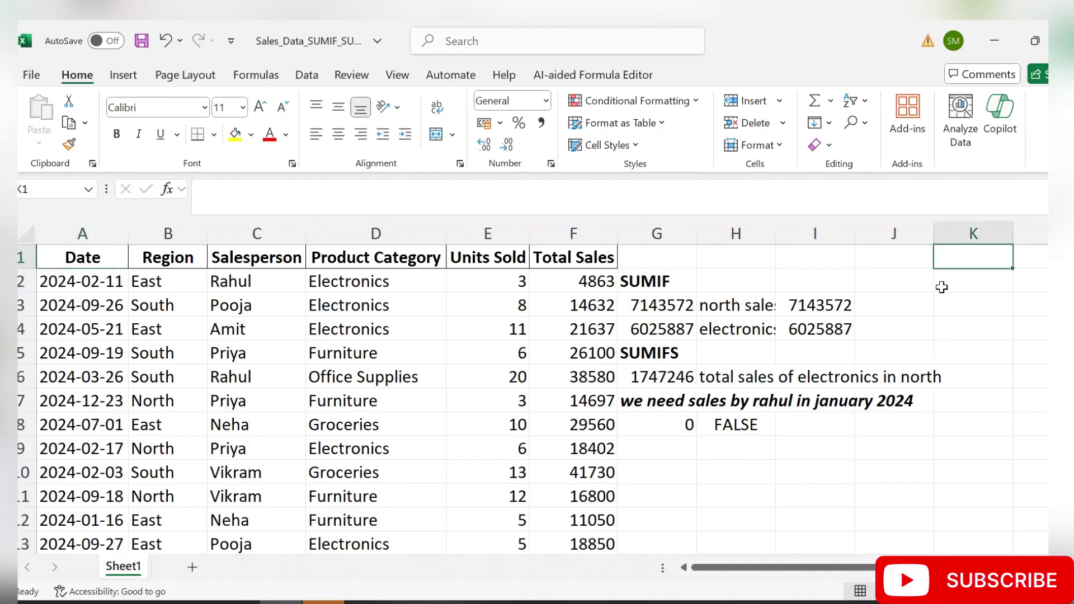
left_click(972, 273)
double_click(973, 273)
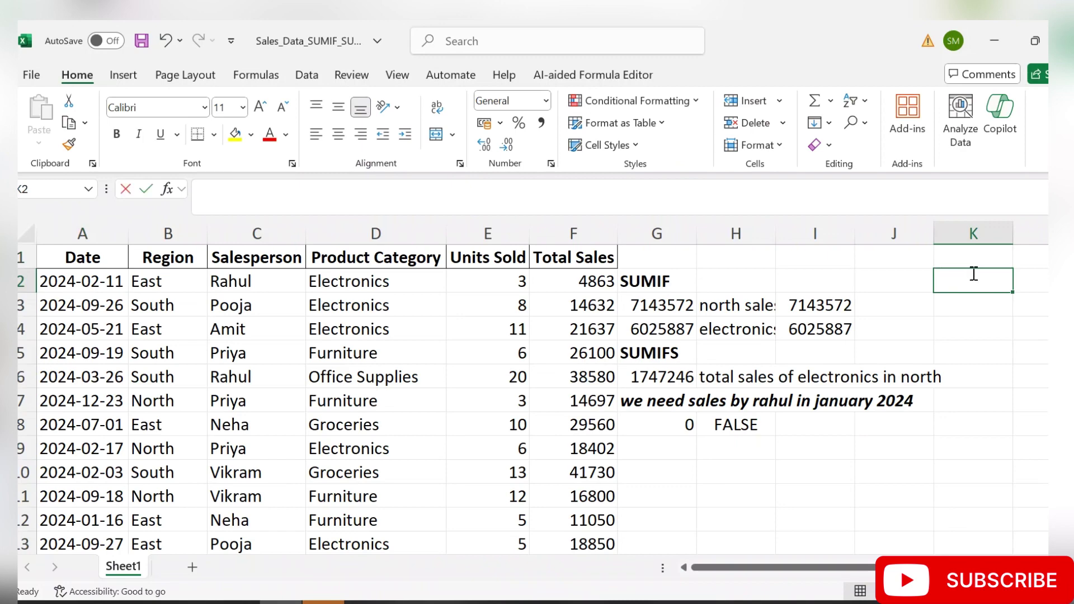
type("=")
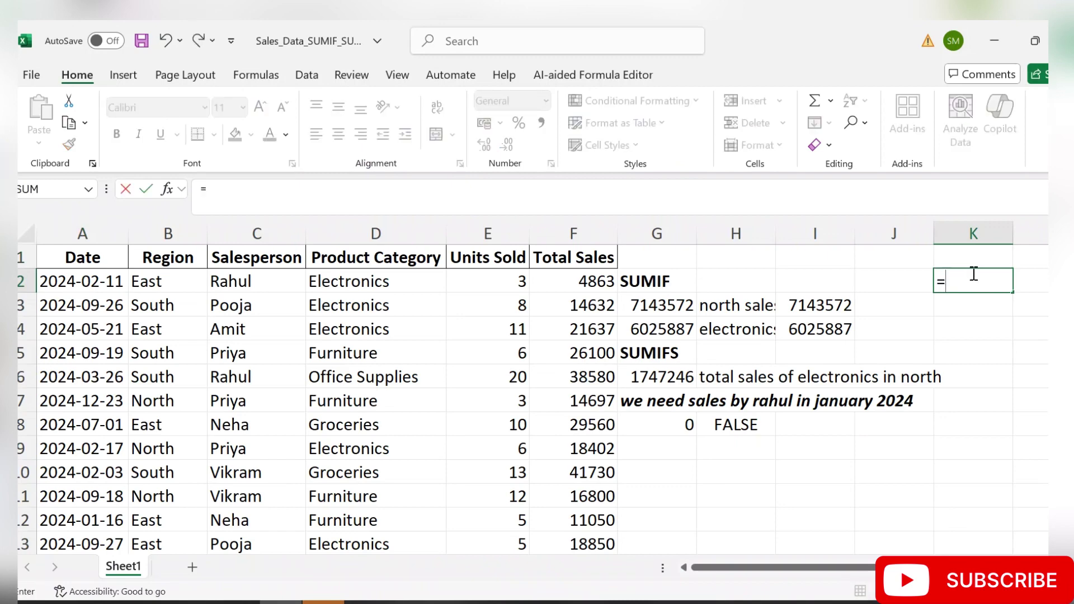
type("a2")
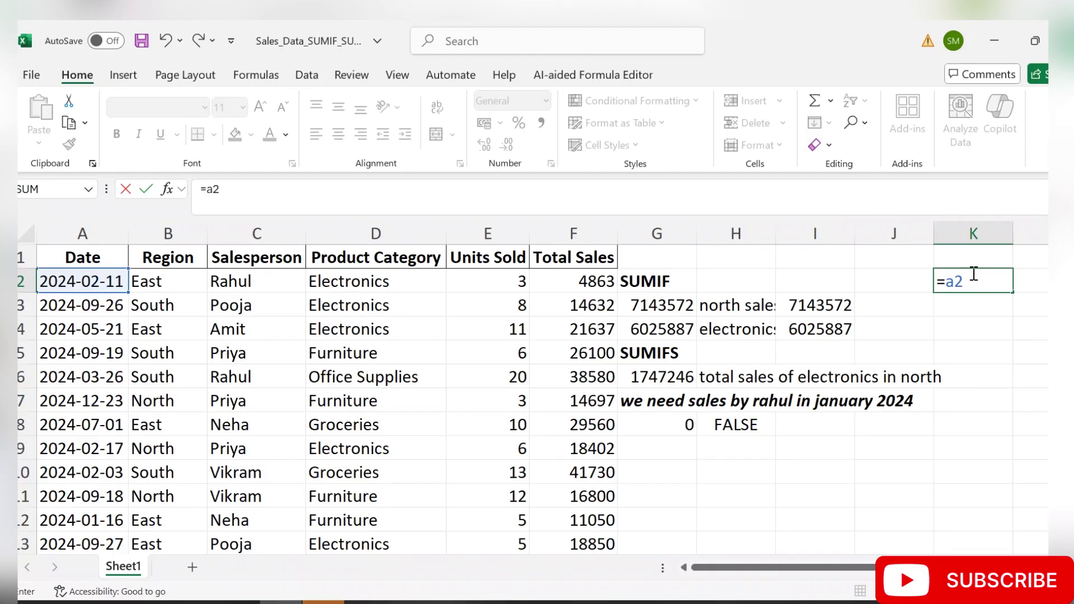
type("*1")
key("Return")
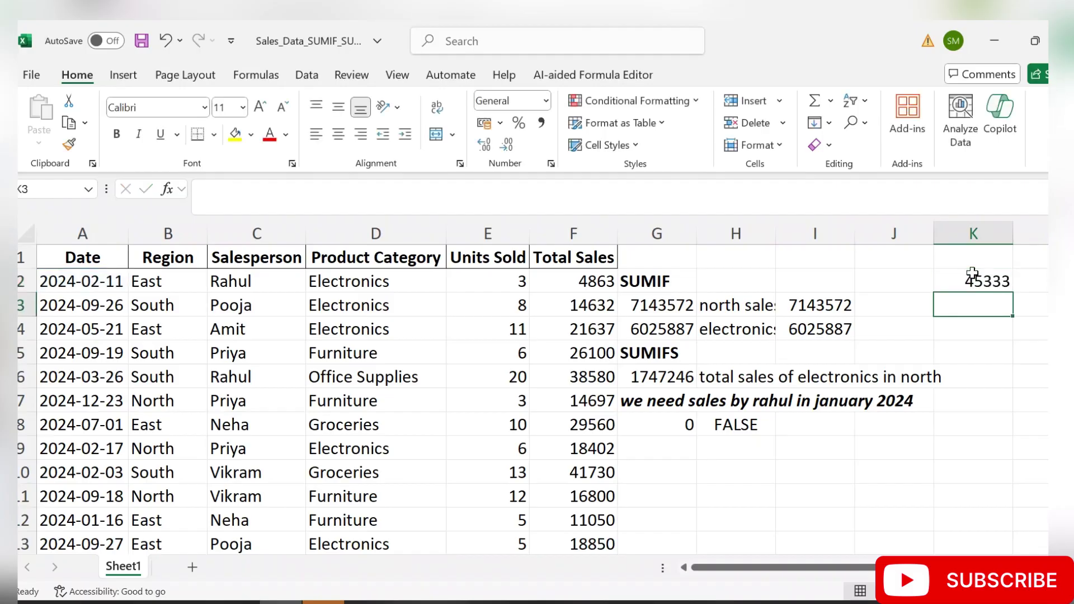
left_click(1005, 283)
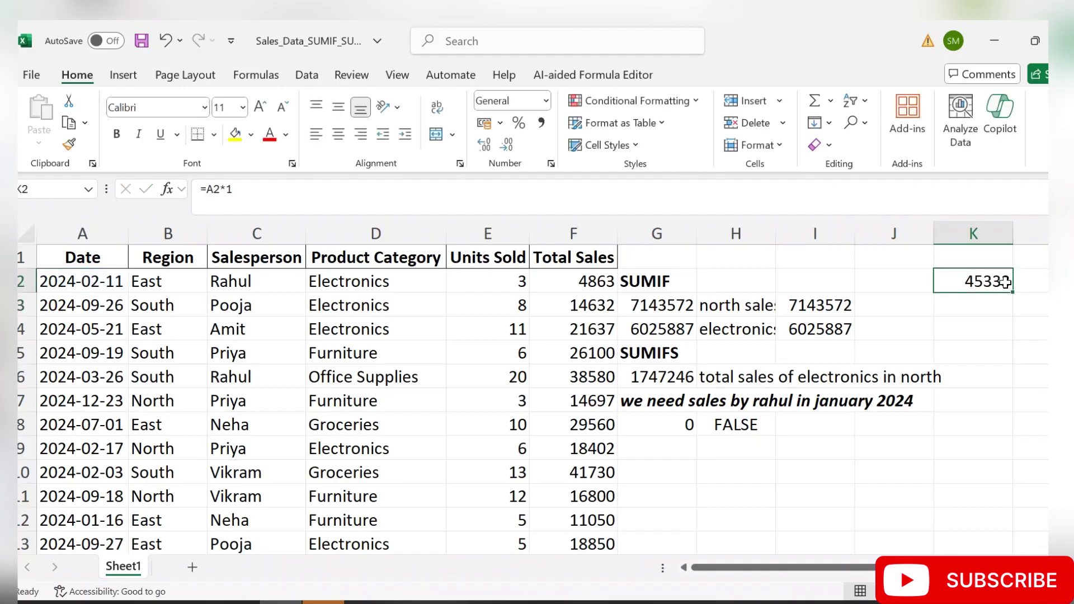
key("Delete")
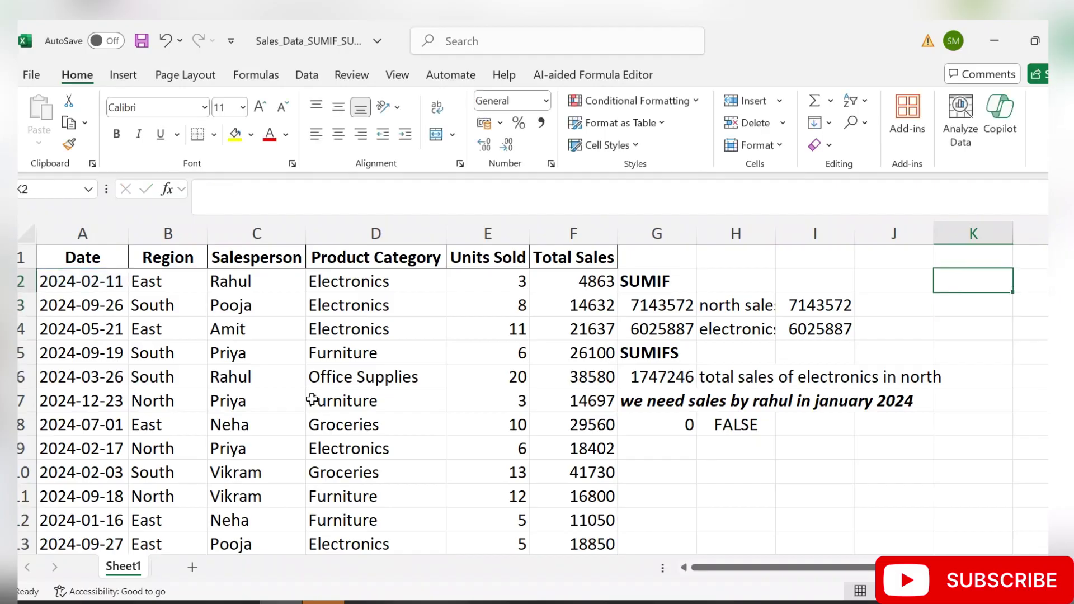
Apply the Date number format to the whole Date column A
left_click(81, 231)
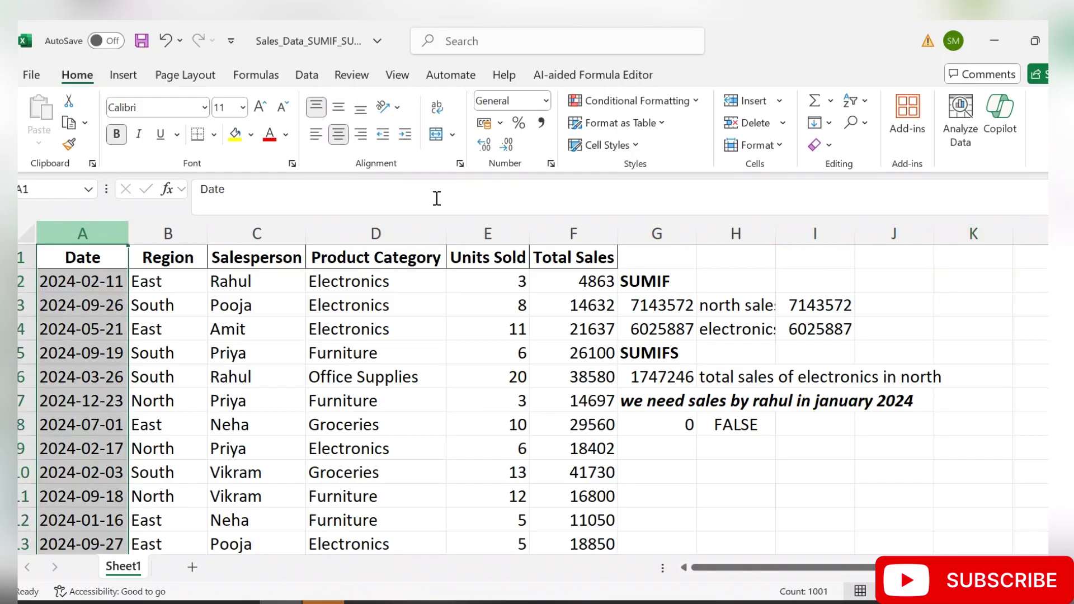
left_click(546, 100)
left_click(549, 311)
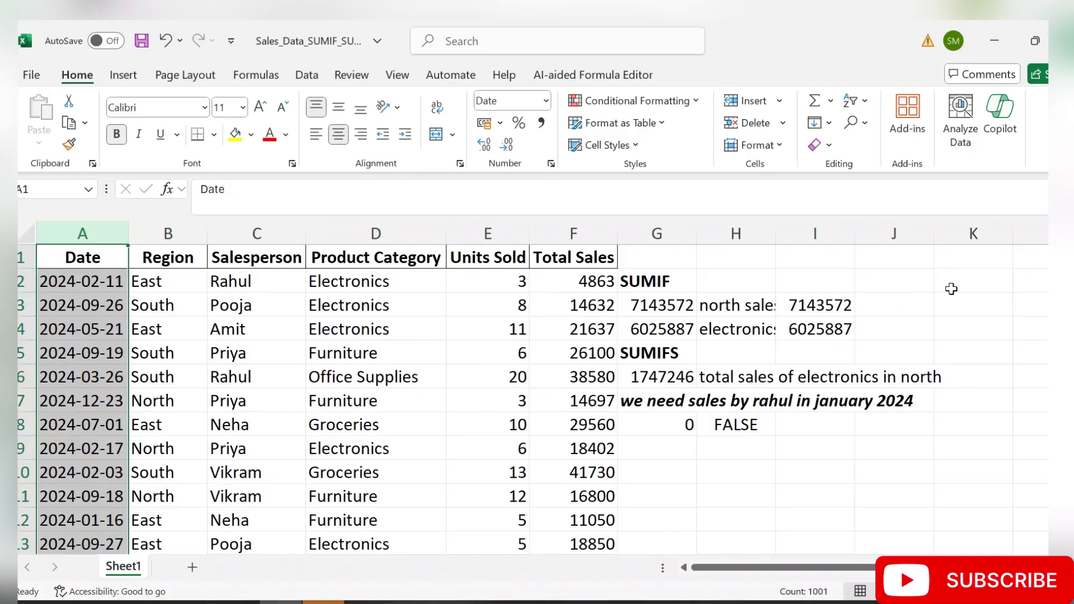
Enter the formula =A2*1 in cell K2 to convert the first text date to a real date
left_click(975, 280)
type("=")
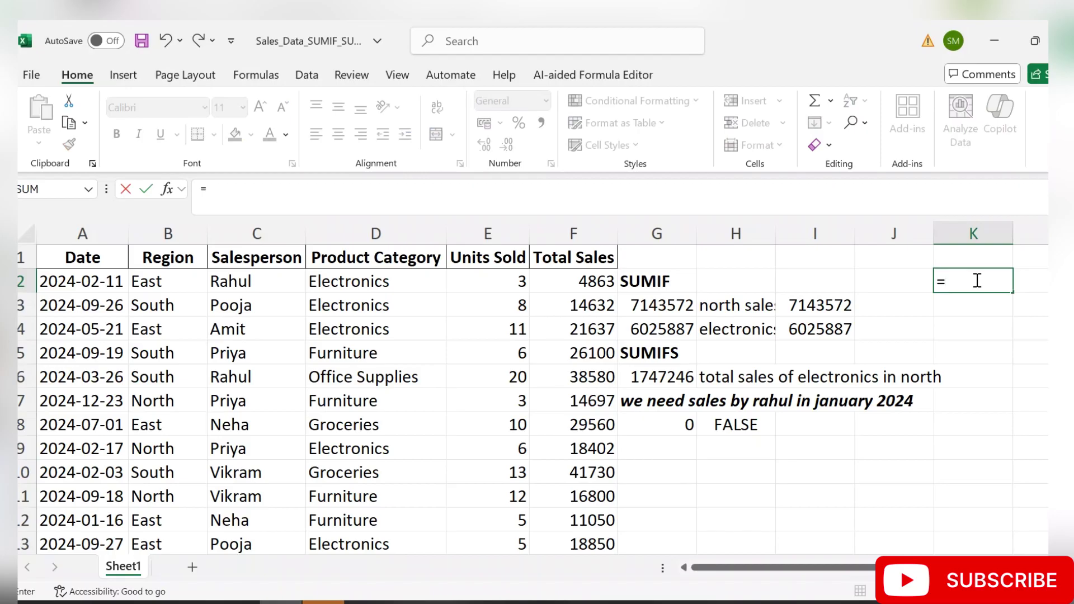
type("a2")
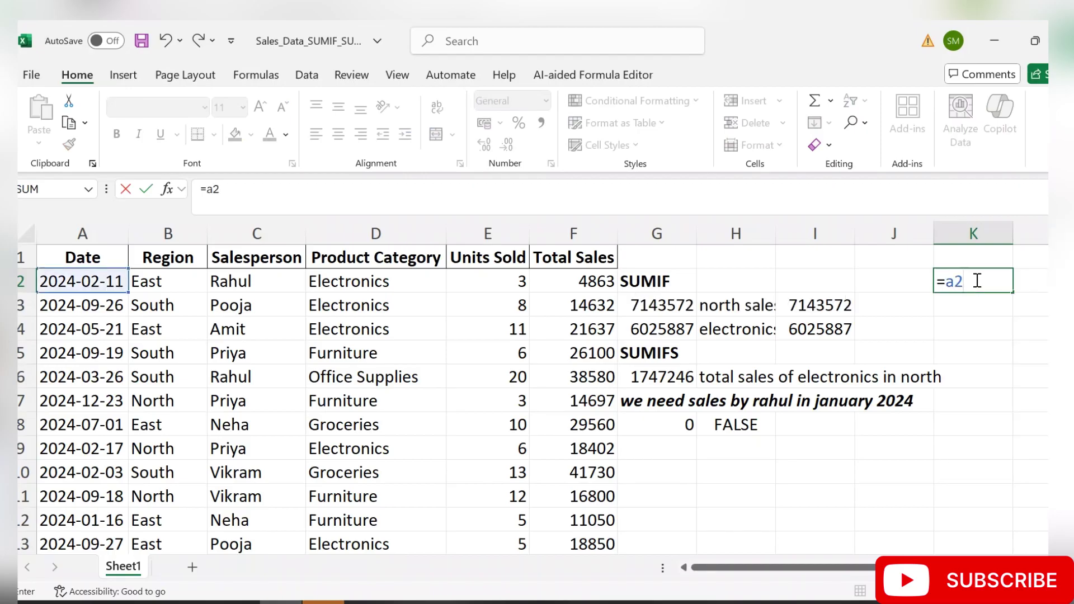
type("*1")
key("Return")
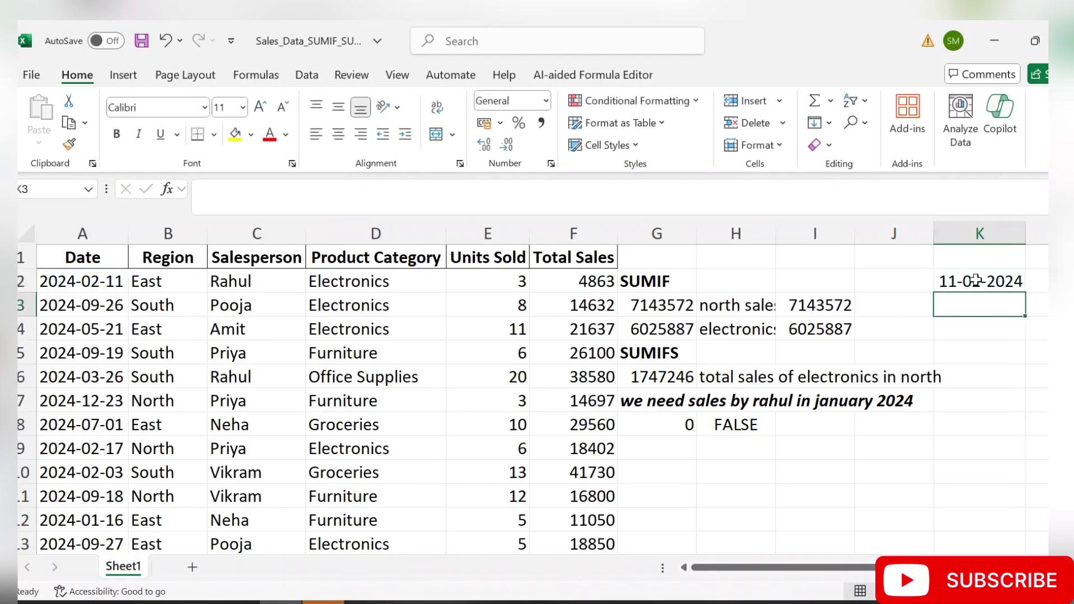
Fill the K2 conversion formula down column K to the last data row, 1001
left_click(1003, 278)
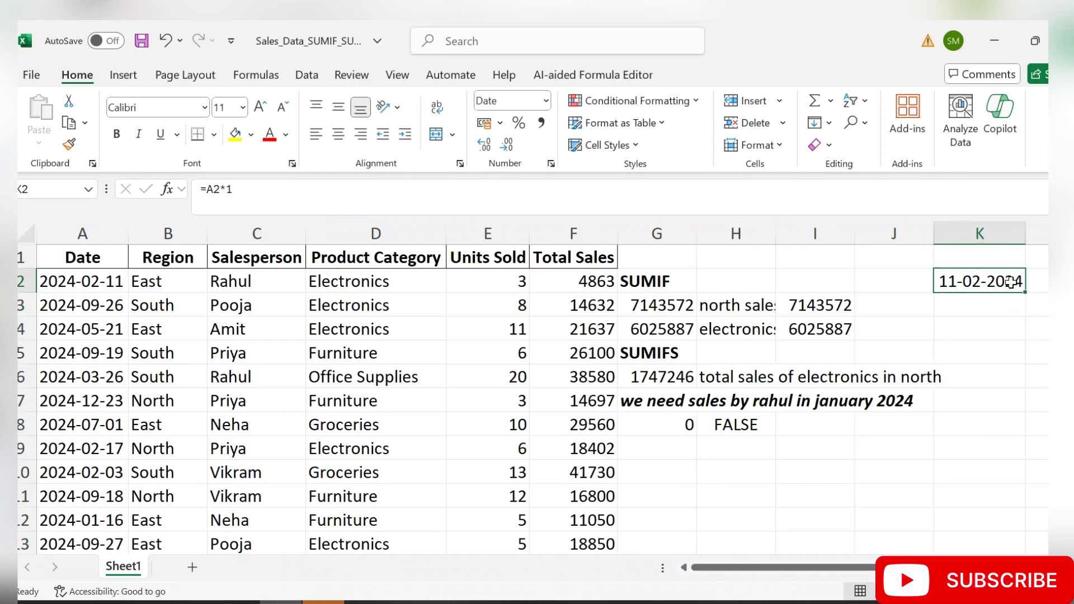
left_click_drag(1027, 295, 1019, 510)
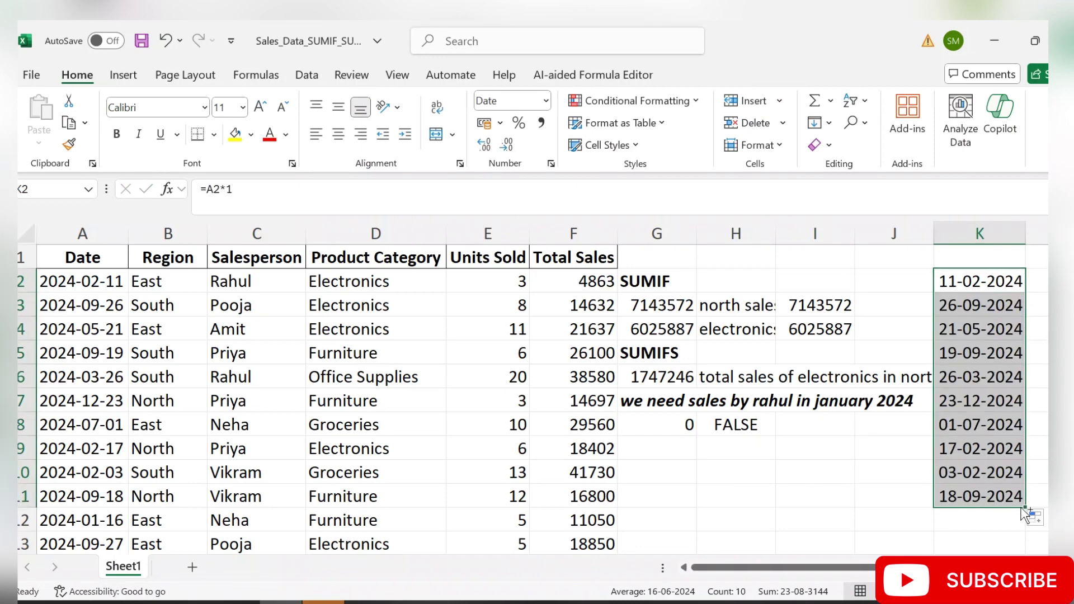
double_click(1025, 508)
left_click(967, 320)
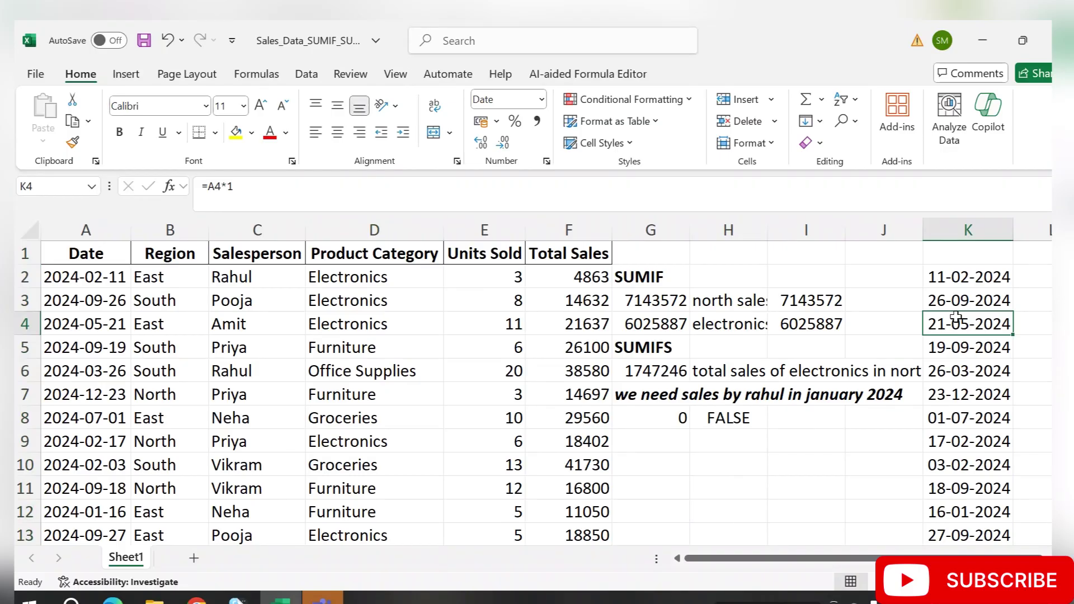
Copy the converted dates in K2:K1001 and paste them as values over the Date column starting at A2
left_click(964, 282)
key("ctrl+shift+Down")
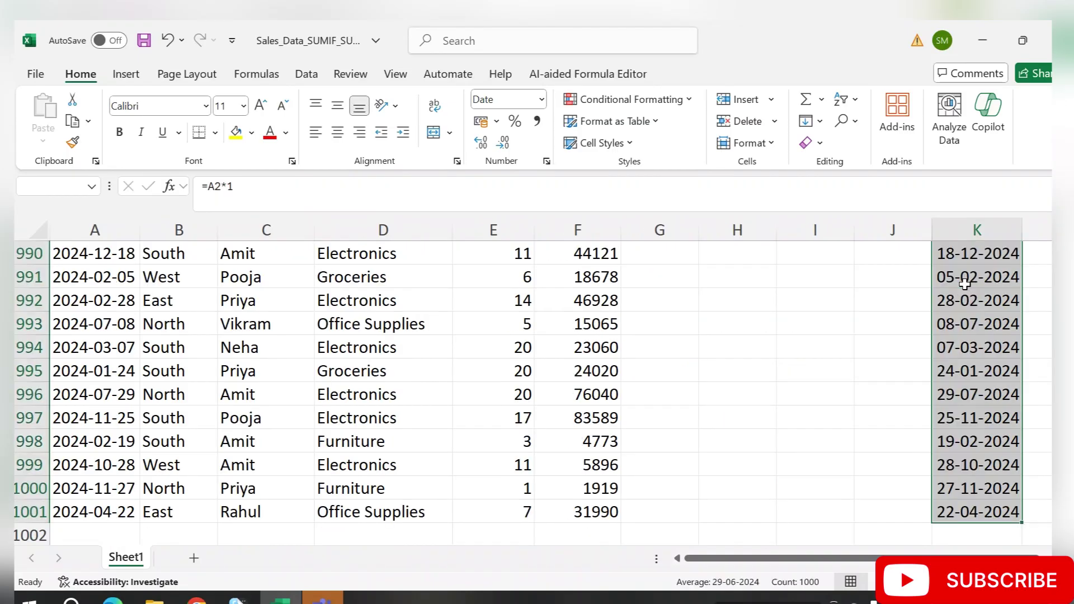
key("ctrl+c")
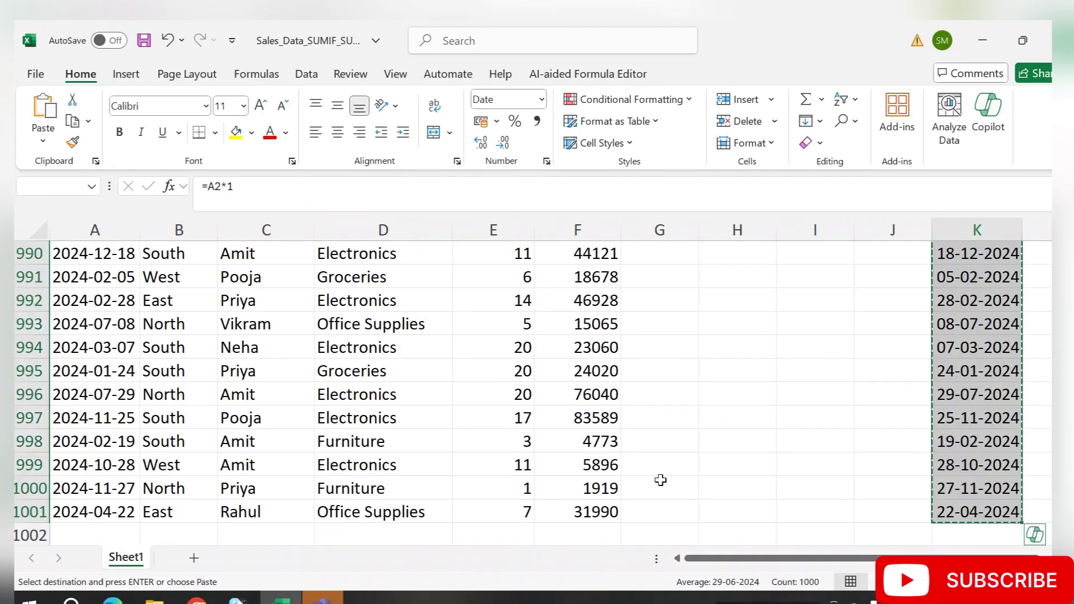
left_click(596, 465)
key("ctrl+shift+Up")
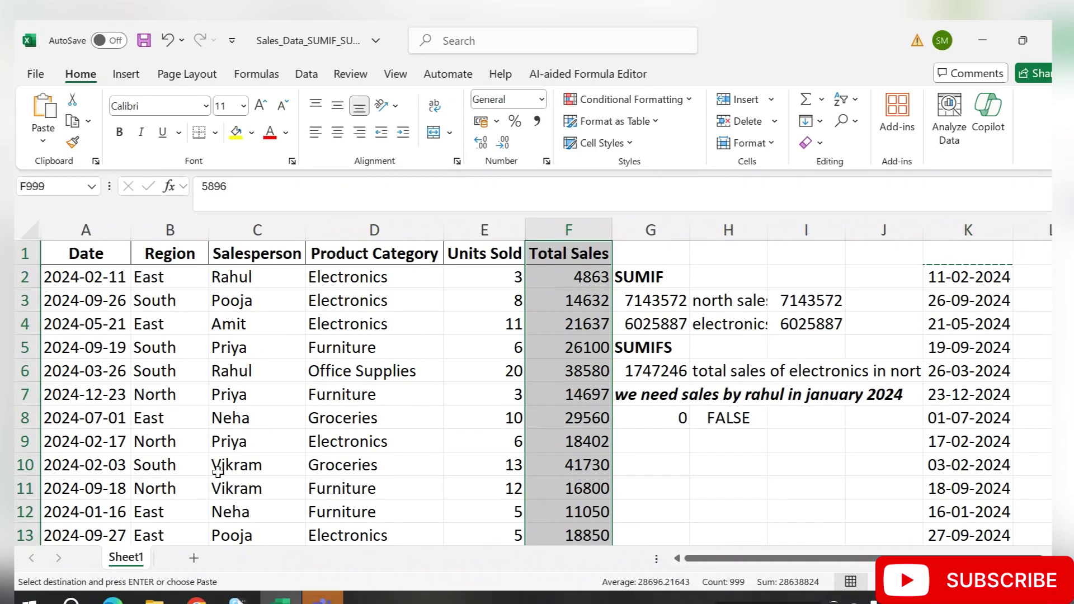
left_click(73, 273)
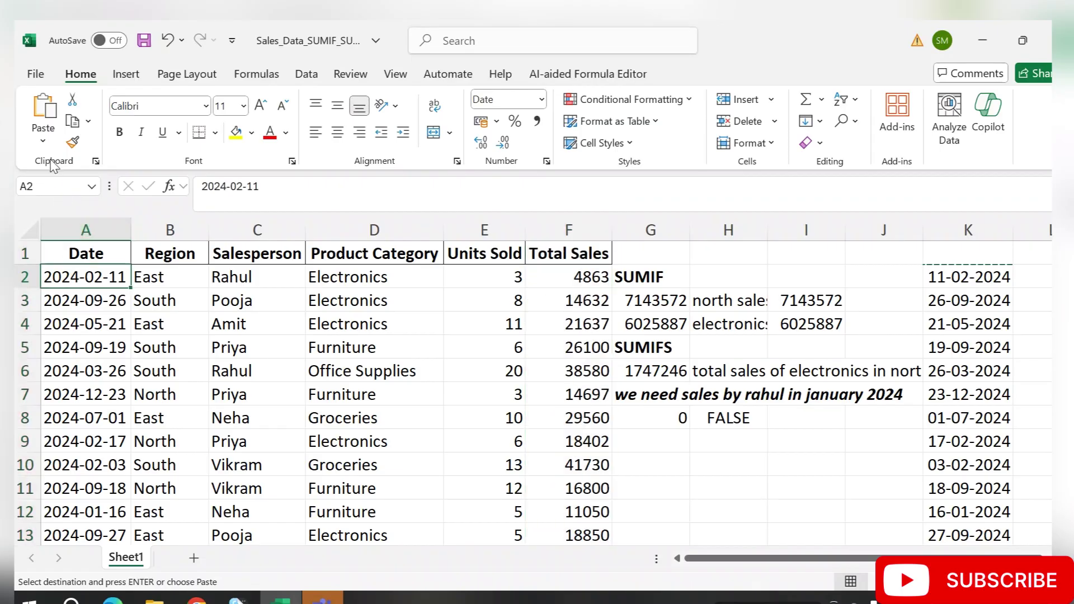
left_click(43, 140)
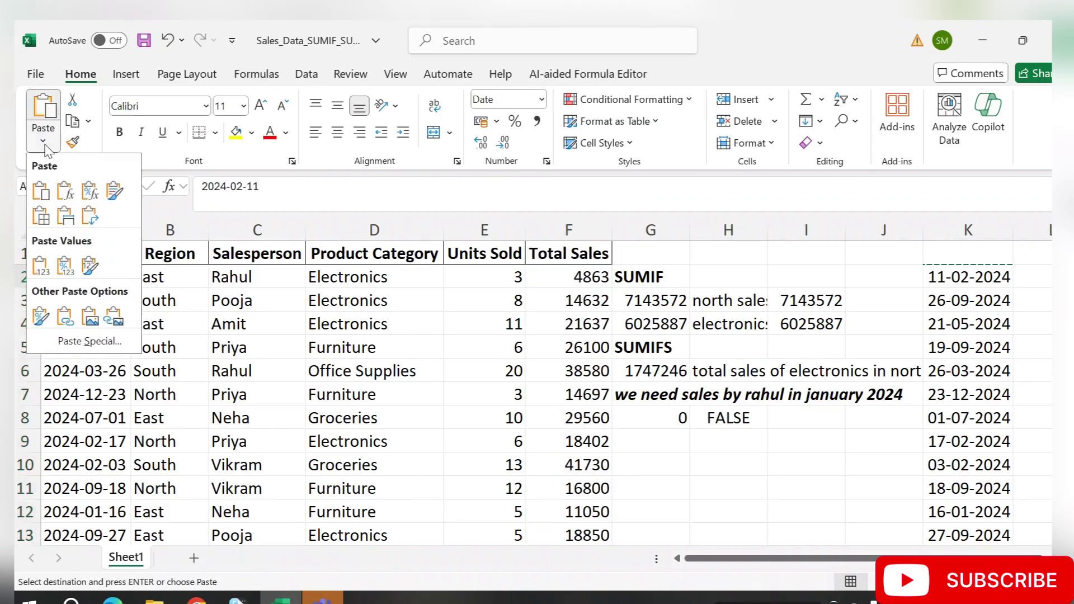
left_click(90, 341)
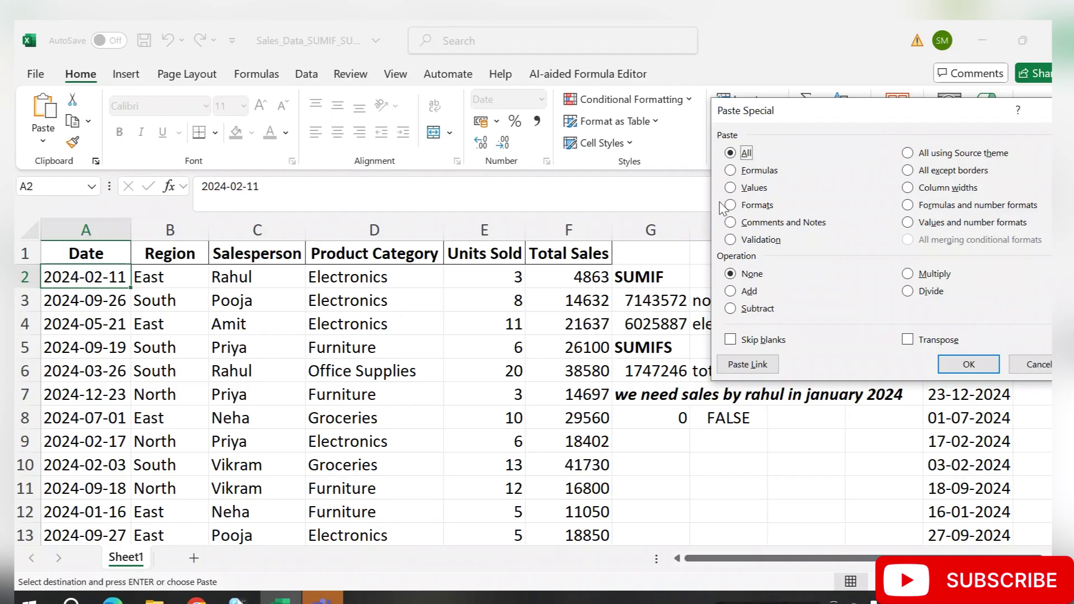
left_click_drag(789, 117, 335, 288)
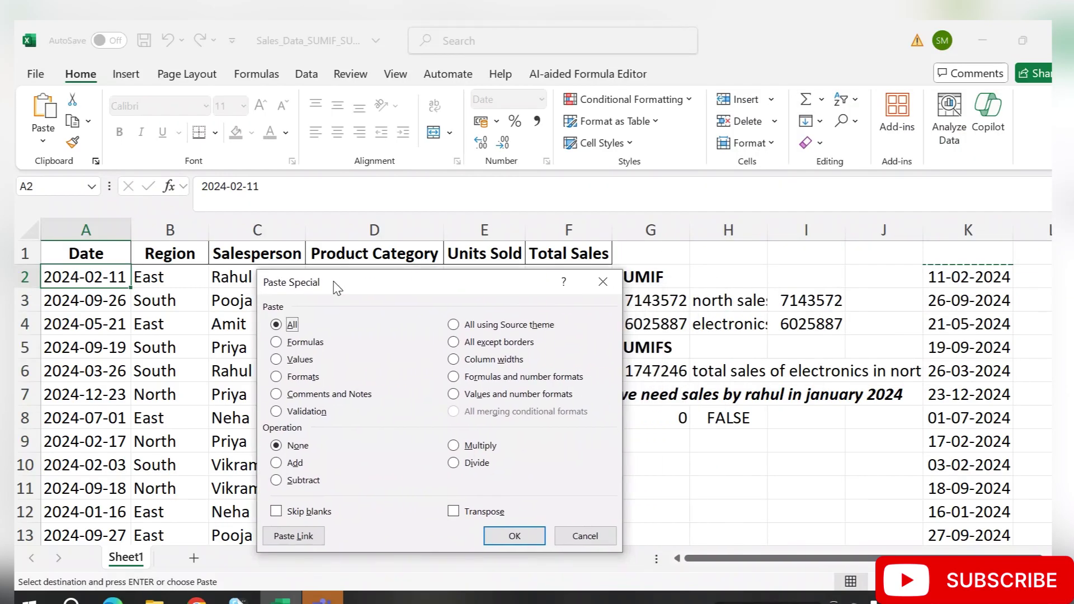
left_click(292, 360)
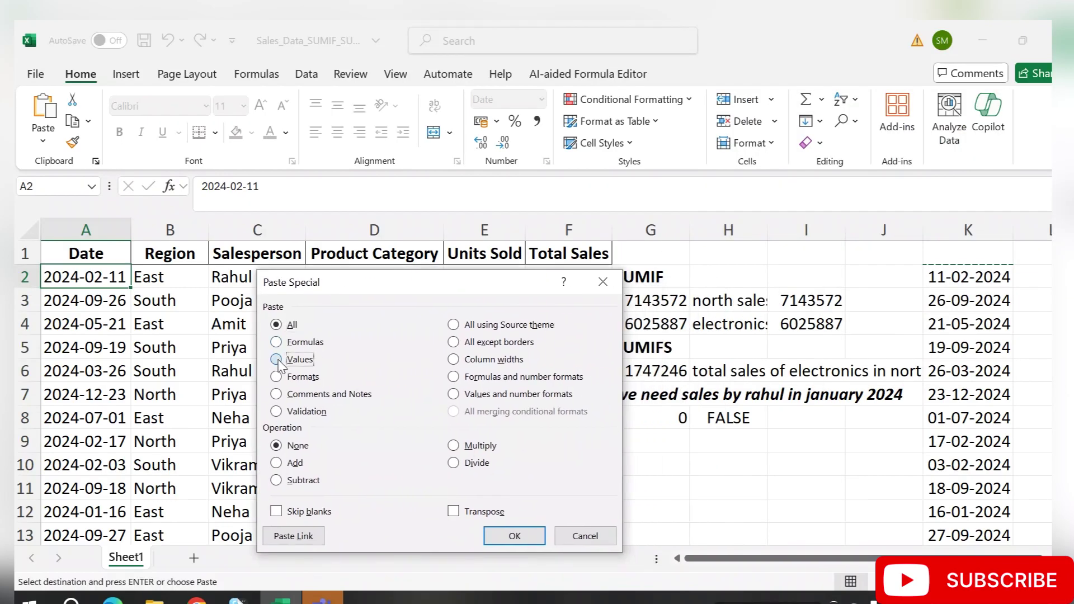
left_click(525, 539)
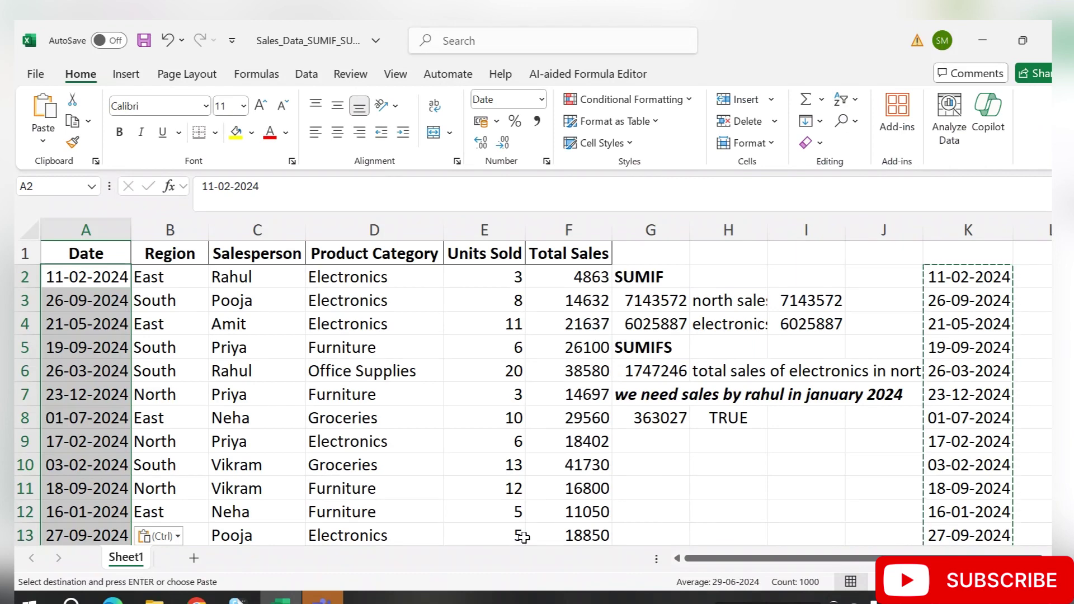
Confirm the Date category with type *14-03-2012 and locale English (India) as the format of the pasted dates
key("ctrl+1")
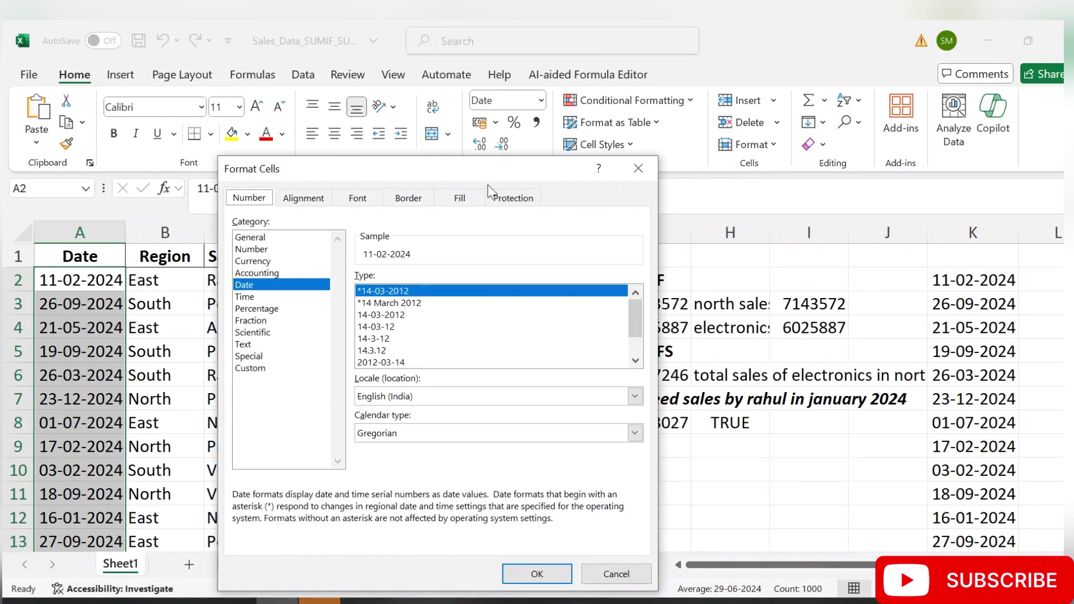
left_click_drag(486, 178, 548, 154)
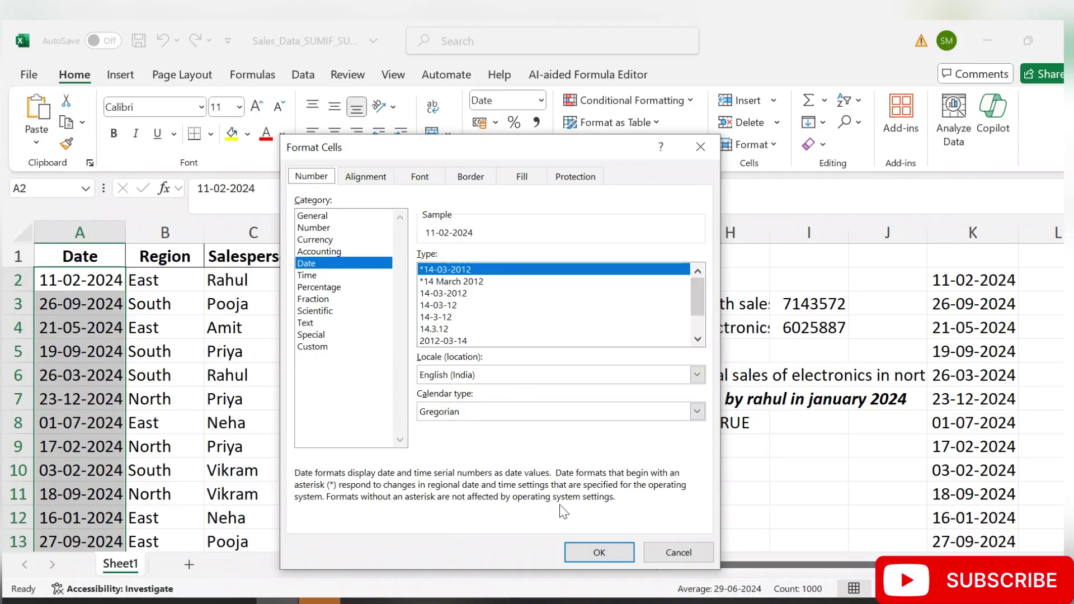
left_click(590, 553)
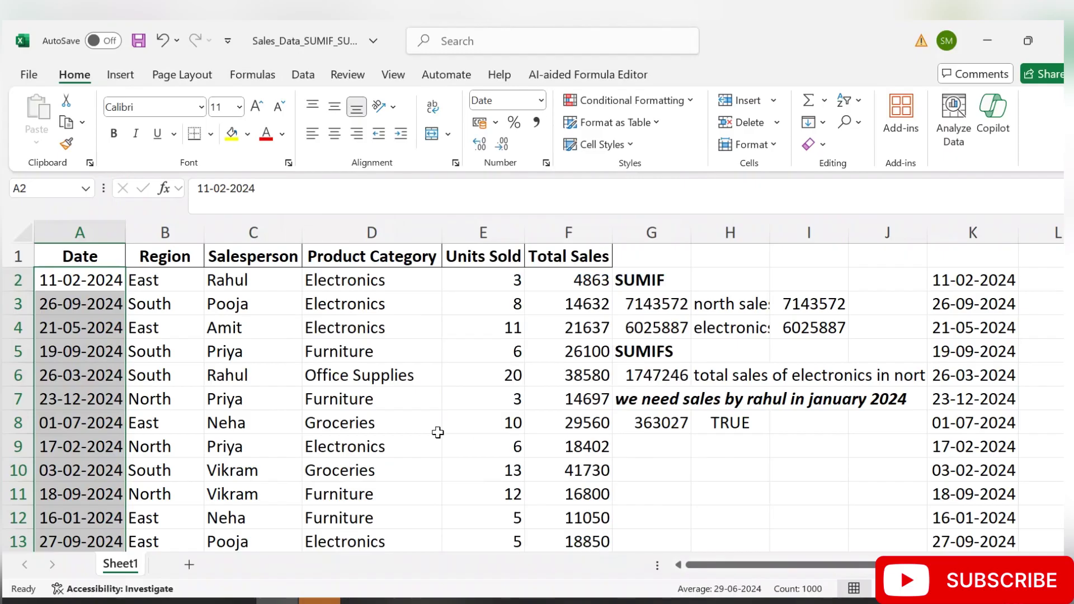
Check the SUMIFS formula in G8 for the salesperson's January 2024 sales against the converted dates in column A
left_click(412, 423)
left_click(672, 423)
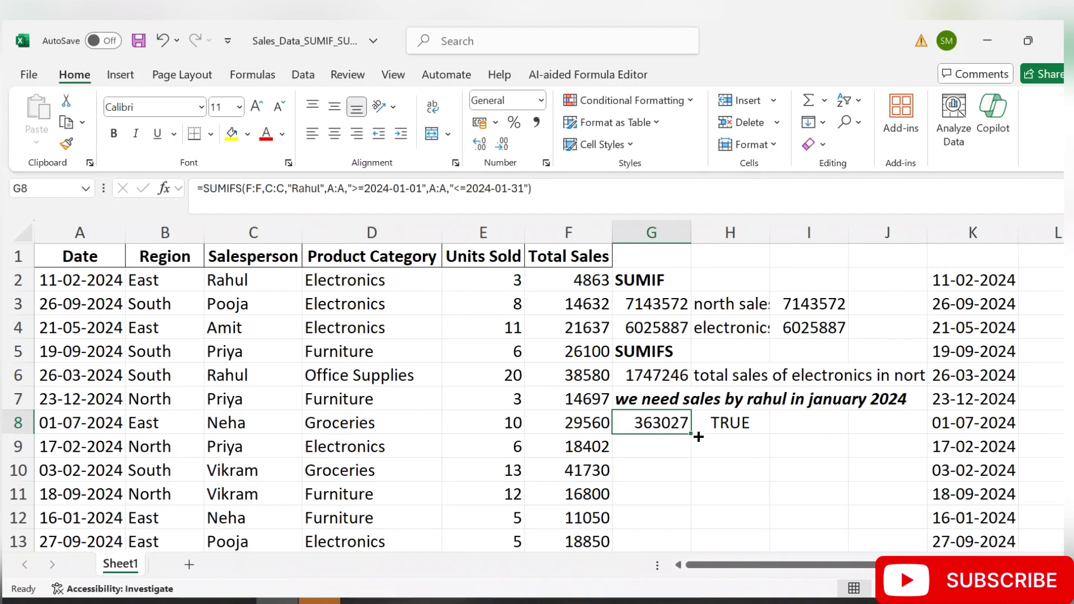
double_click(658, 423)
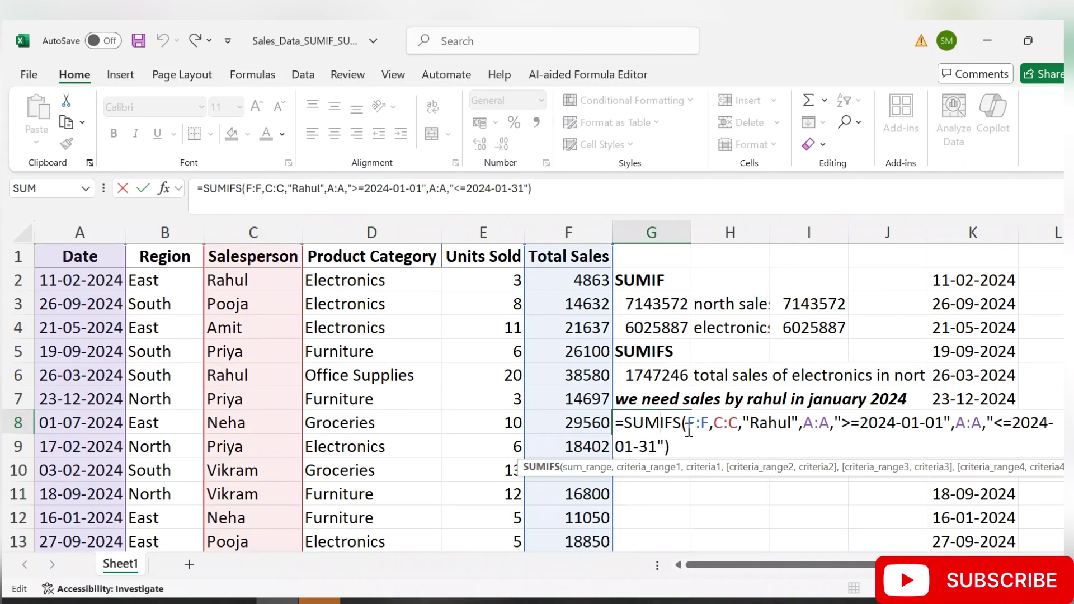
key("Return")
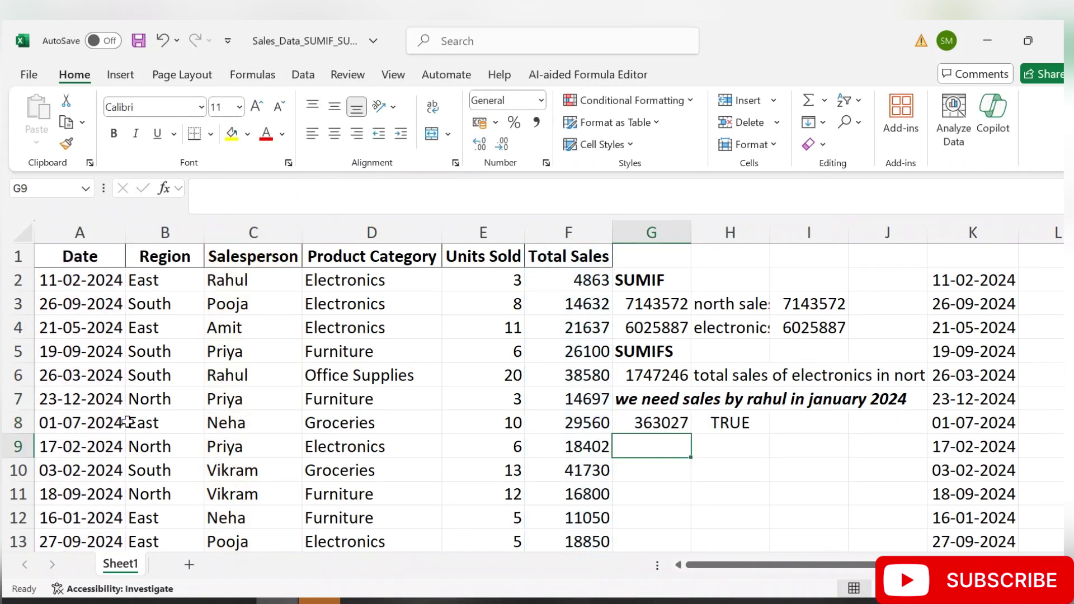
Delete the helper date formulas in column K from K2 down to the last data row
left_click(839, 447)
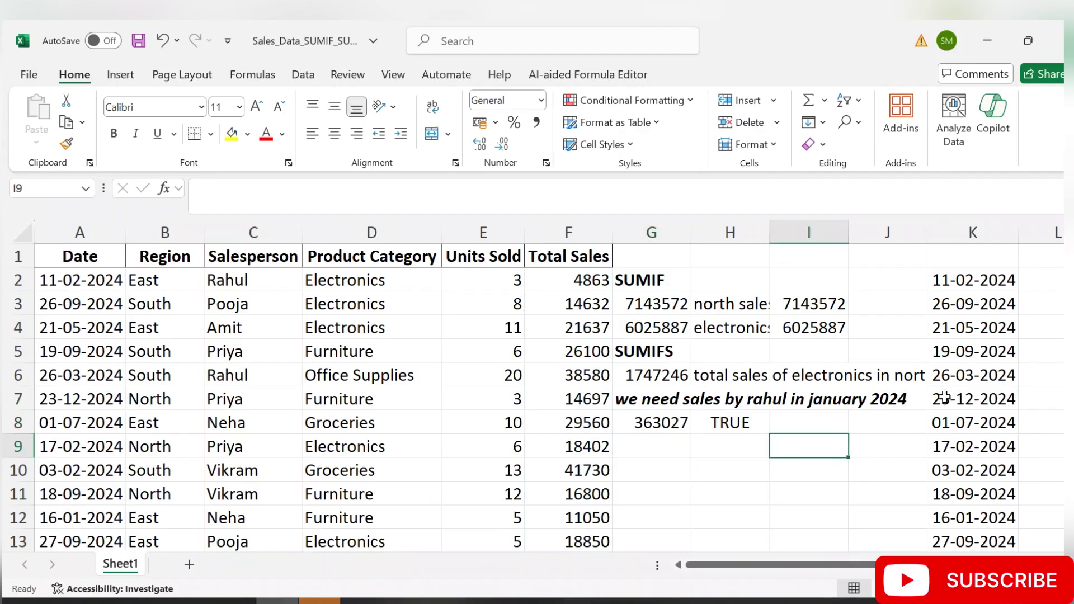
left_click(977, 282)
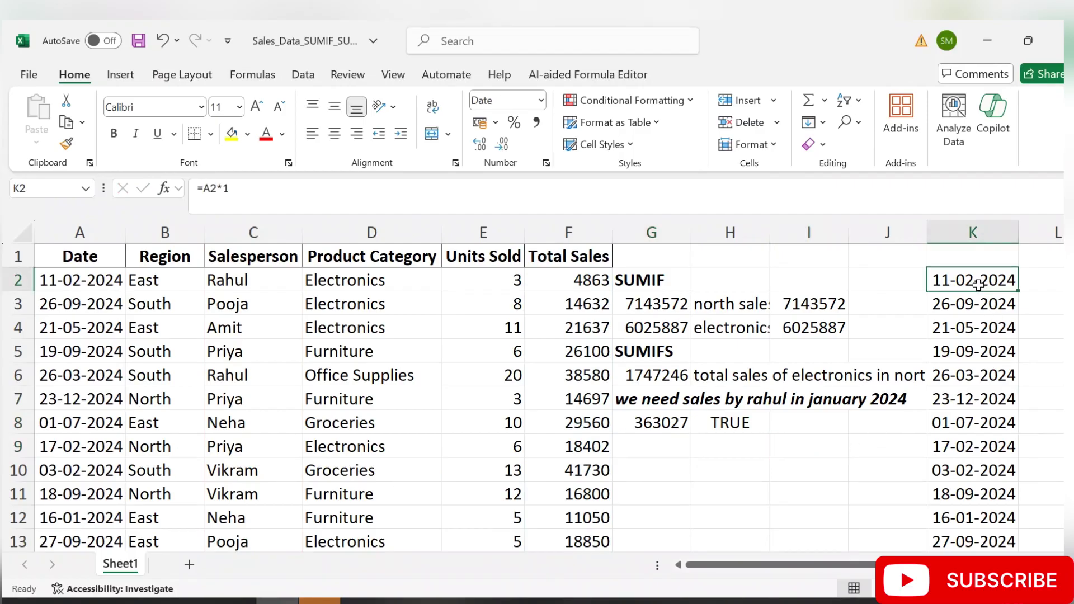
key("ctrl+shift+Down")
key("Delete")
key("ctrl+BackSpace")
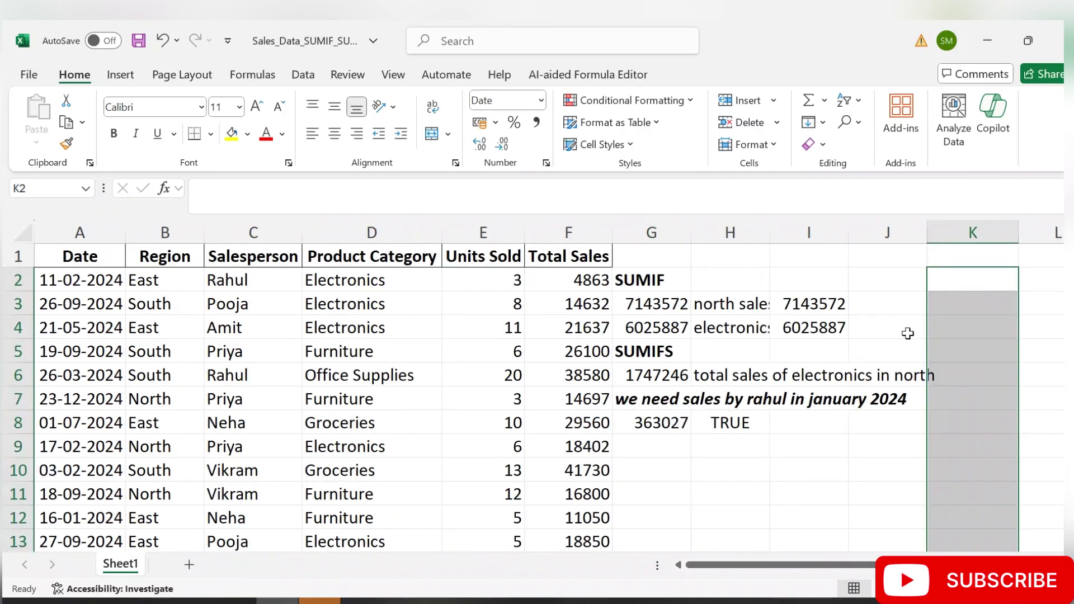
Examine the G8 SUMIFS formula's sum range, salesperson criterion and January 2024 date criteria with the helper column cleared
left_click(669, 443)
left_click(662, 421)
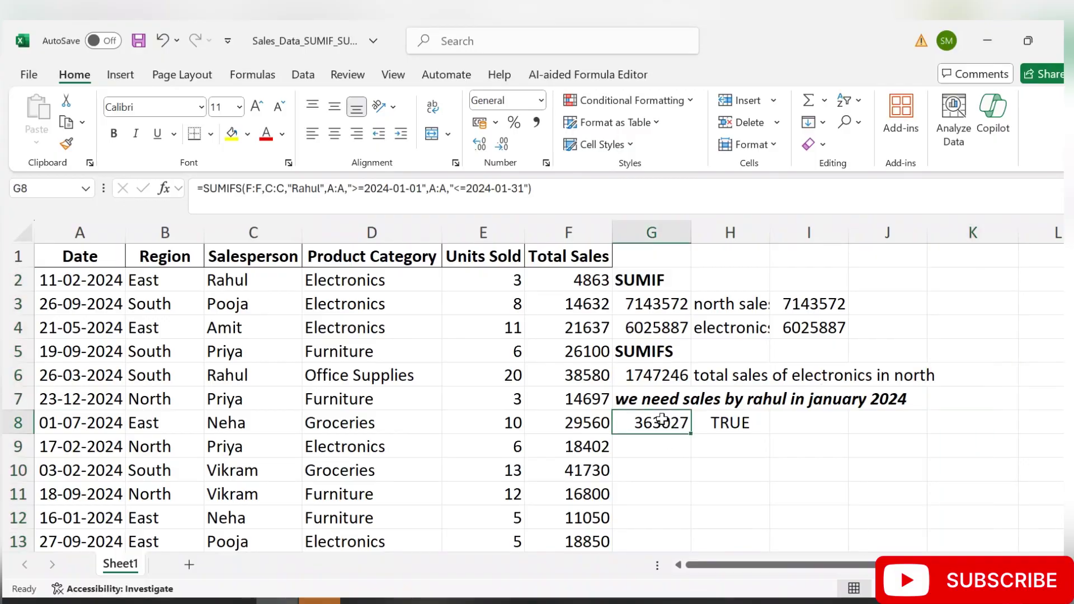
double_click(674, 419)
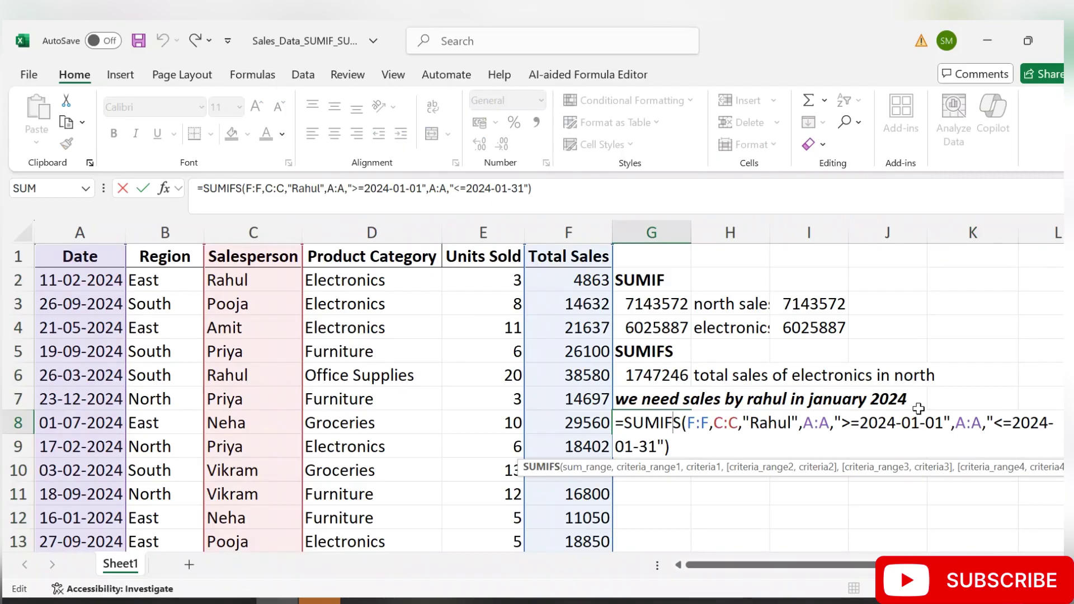
left_click(759, 440)
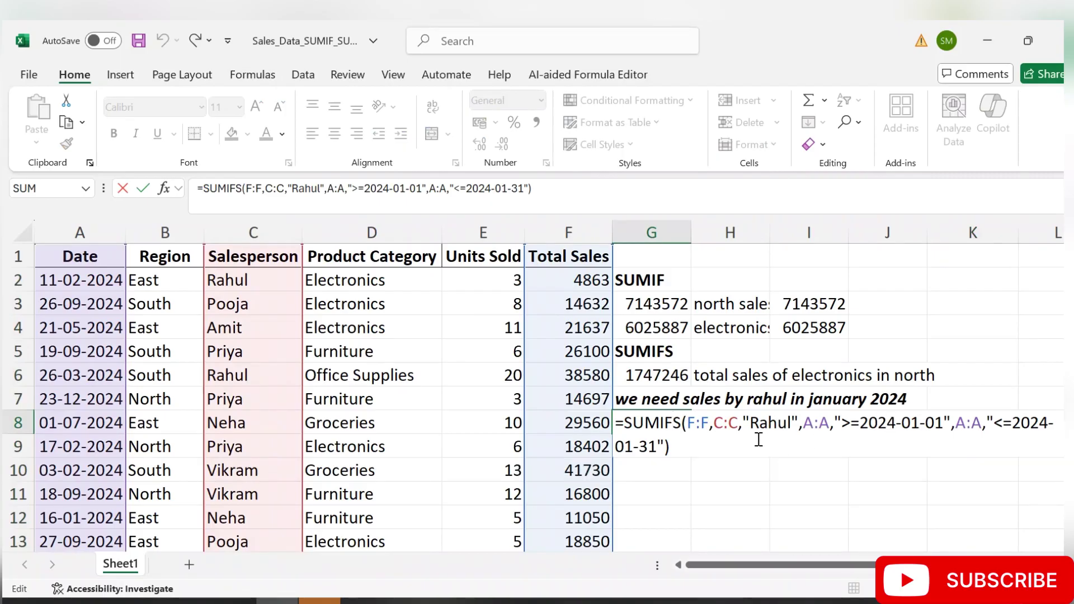
key("ctrl+Return")
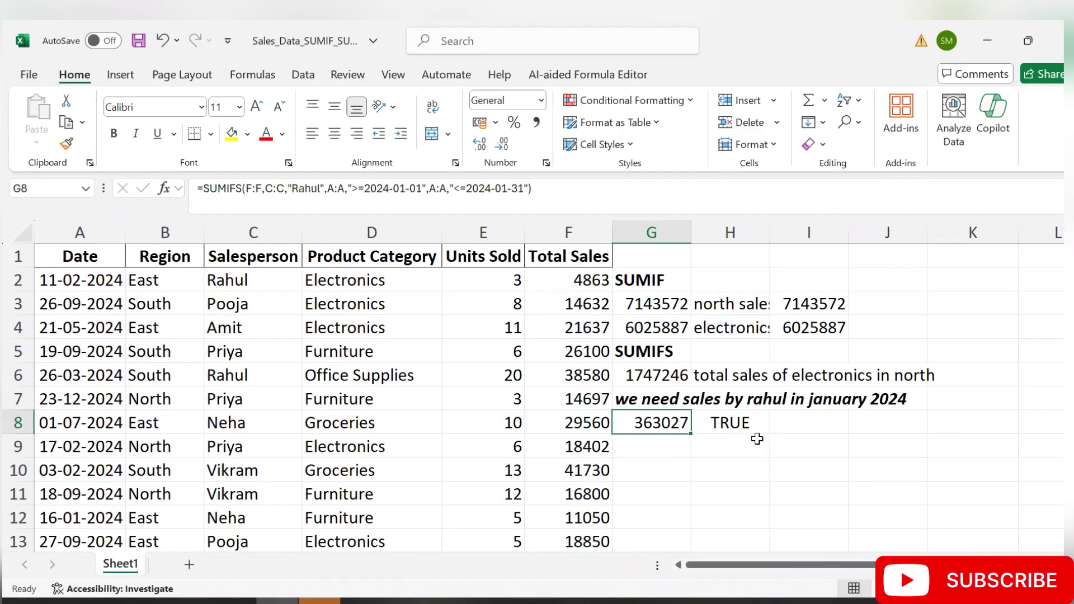
key("Down")
key("Up")
key("Down")
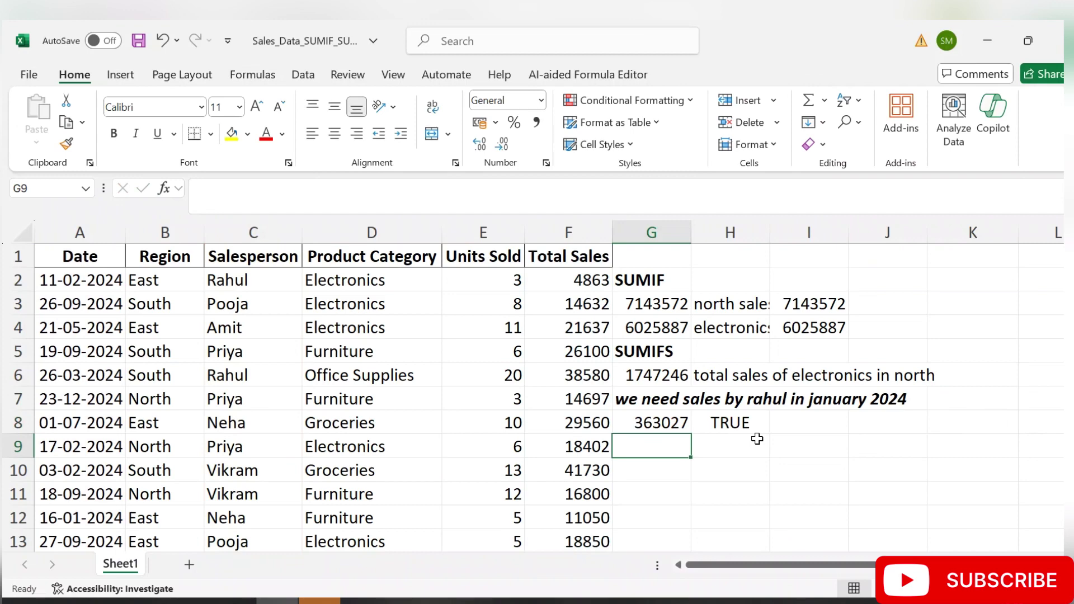
key("Up")
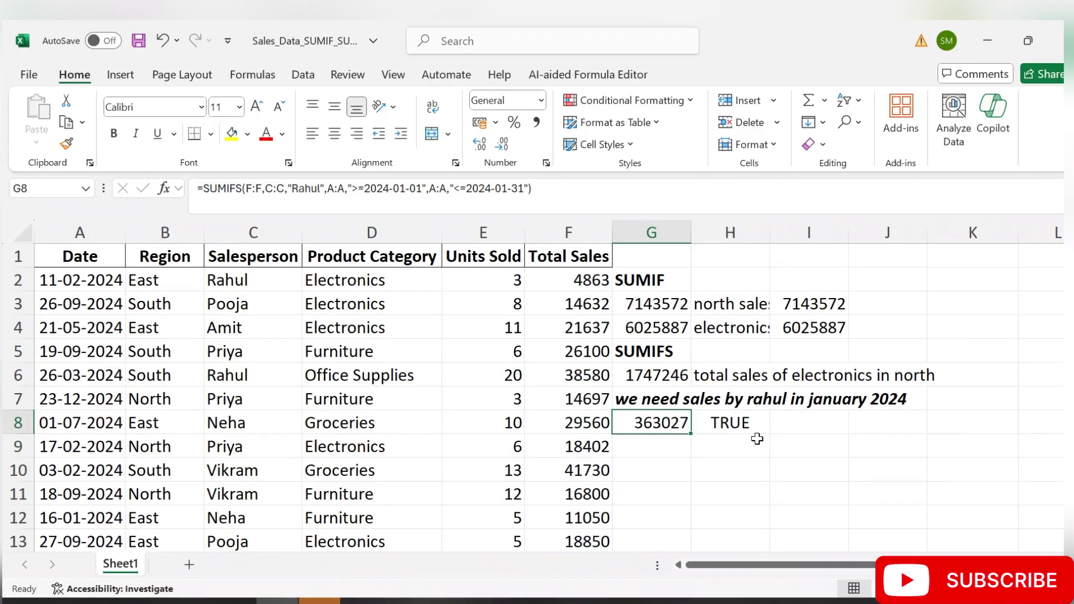
key("Down")
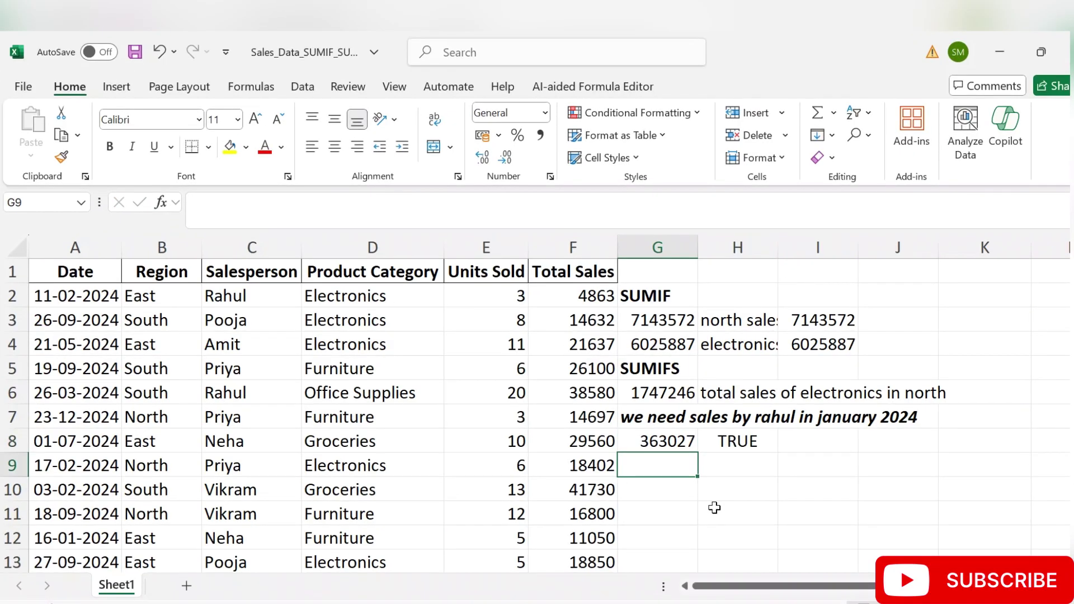